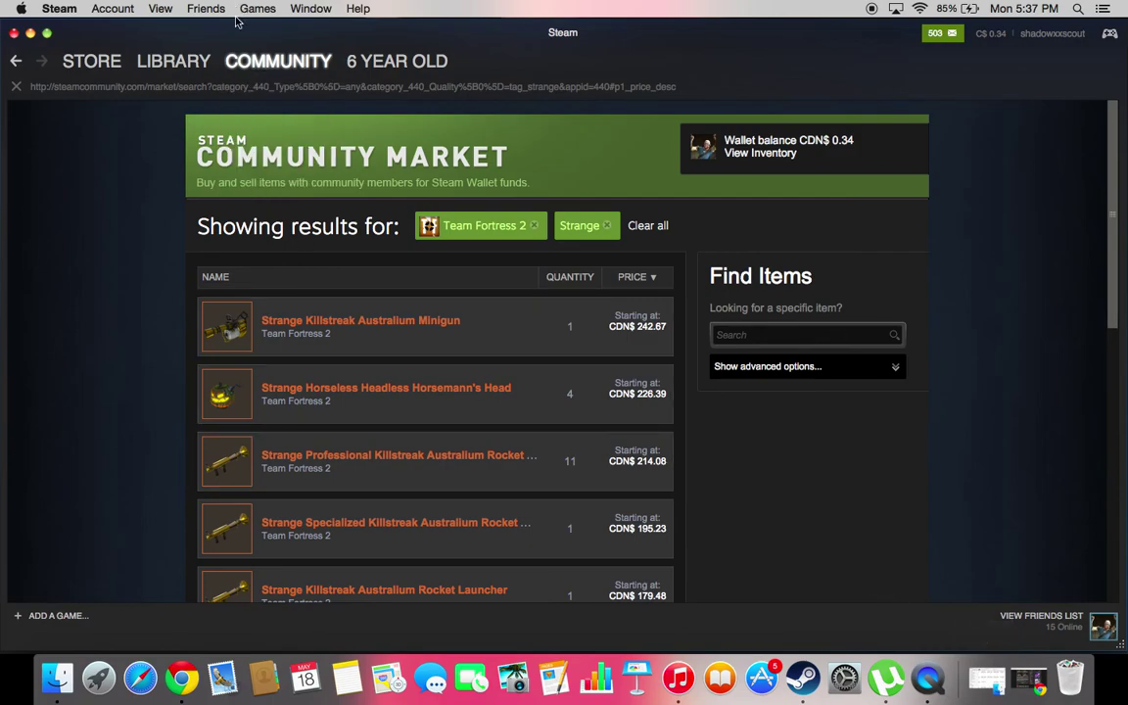
# Step: Show the Team Fortress 2 library page, then close Steam and minimize the chat and Friends windows
pyautogui.moveTo(152, 63)
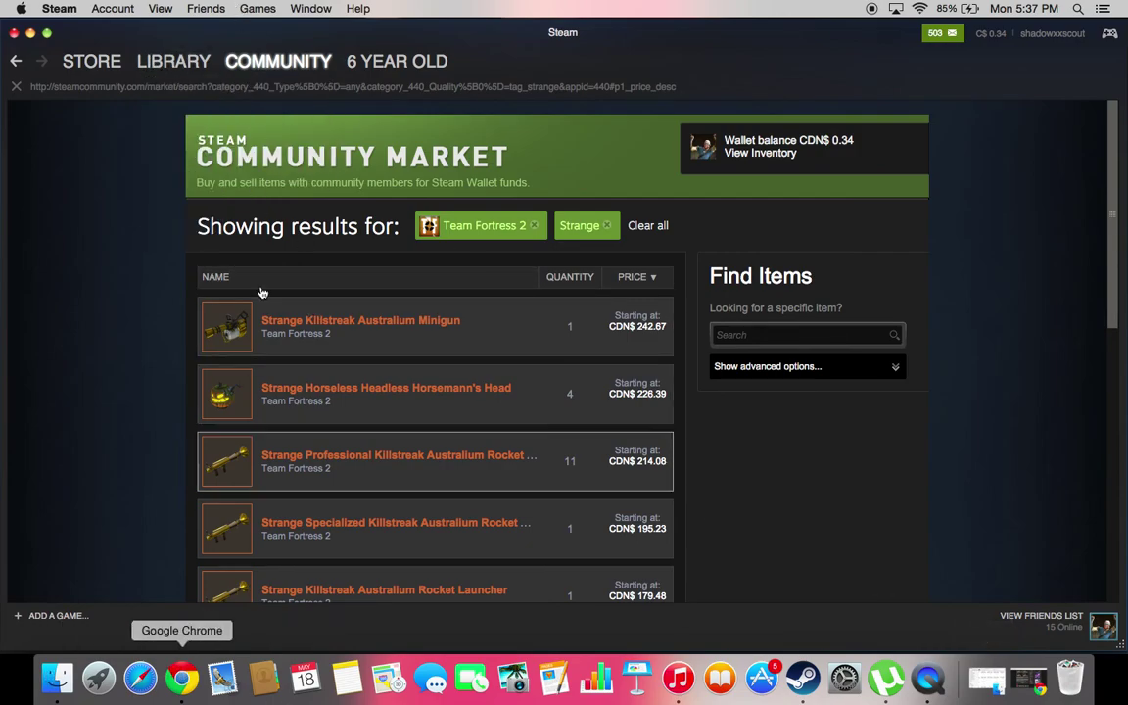
pyautogui.click(174, 60)
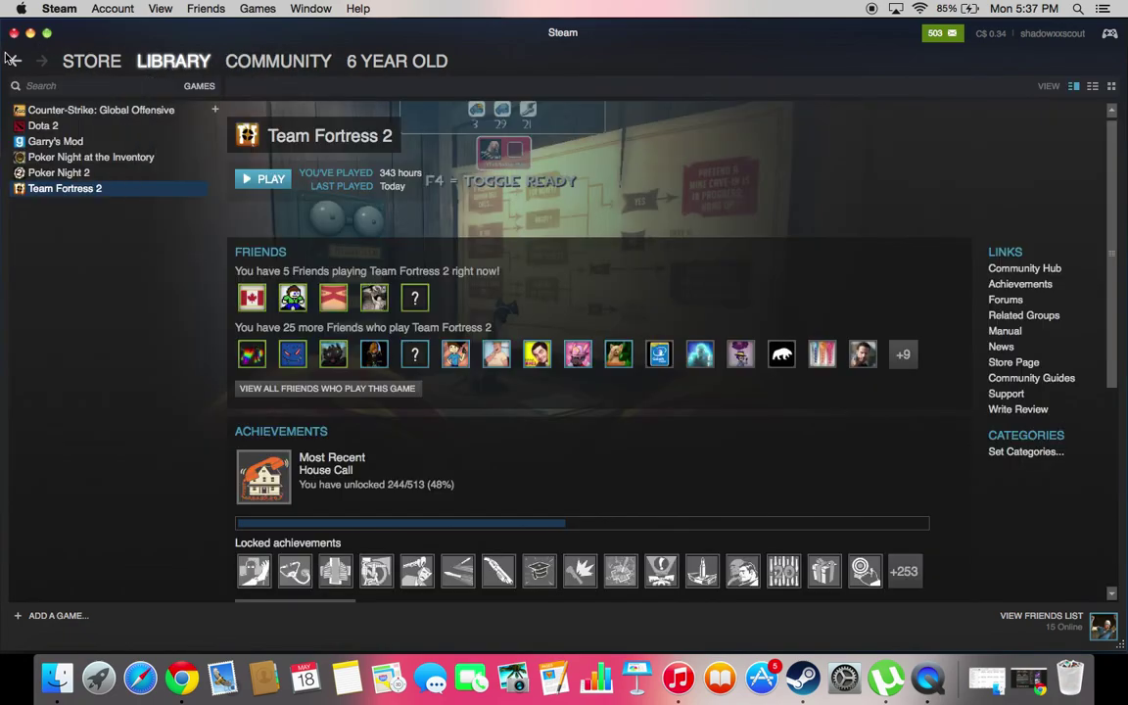
pyautogui.click(28, 35)
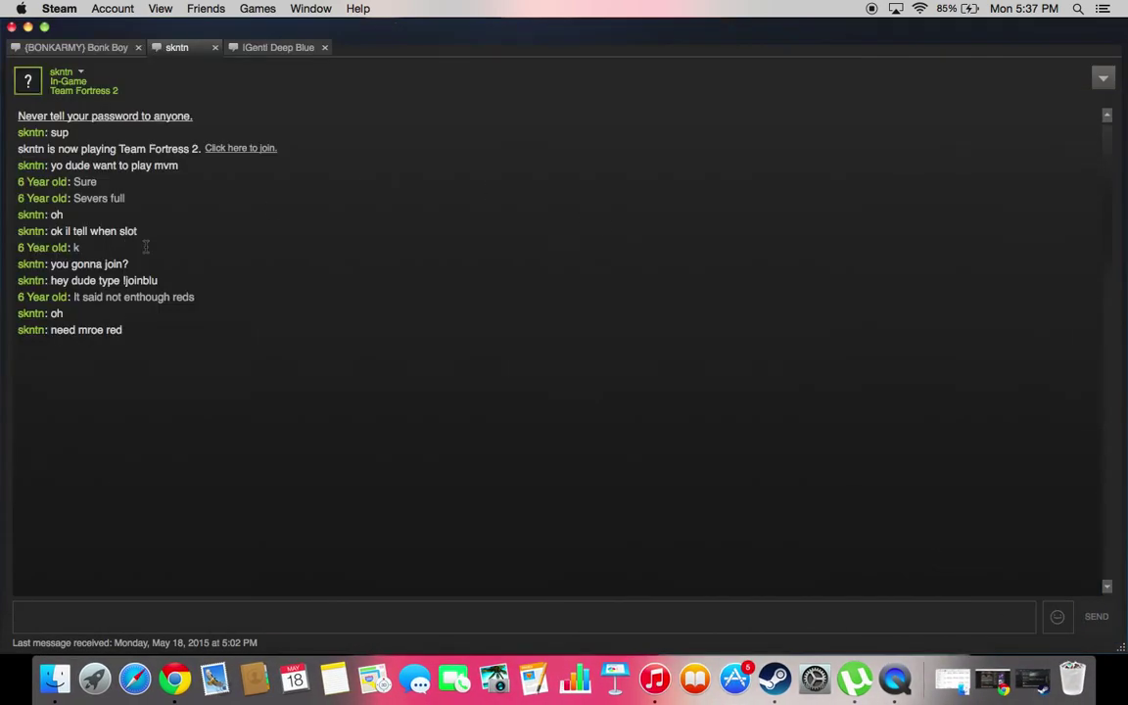
pyautogui.click(27, 26)
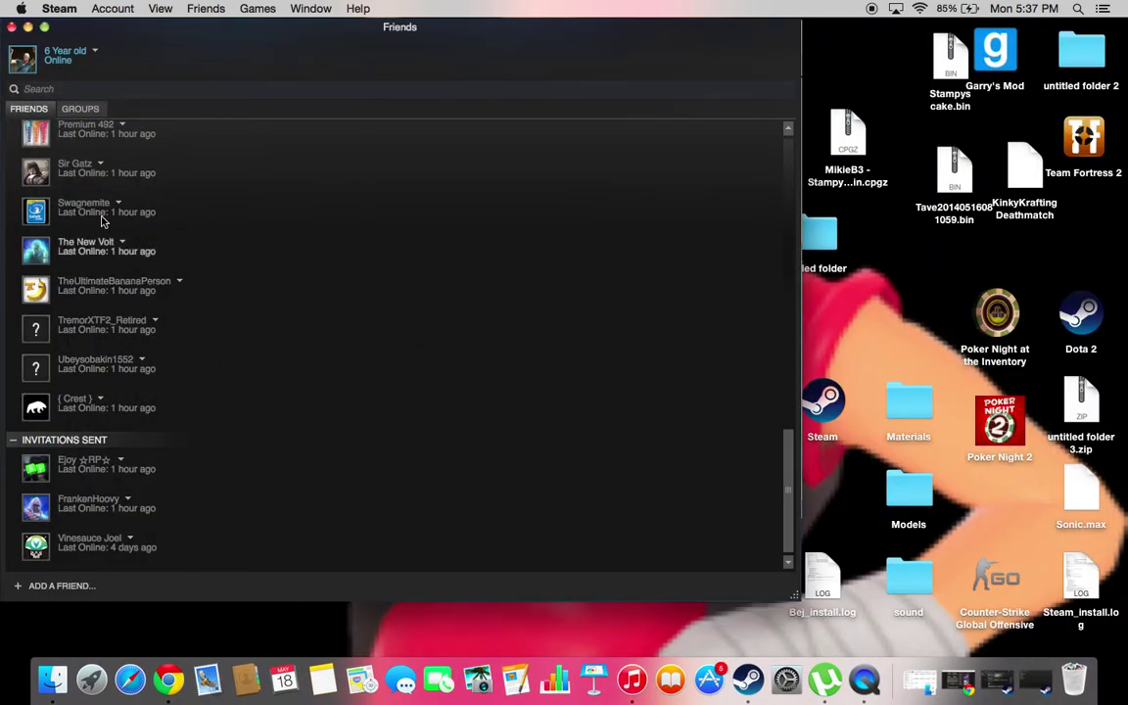
pyautogui.click(28, 26)
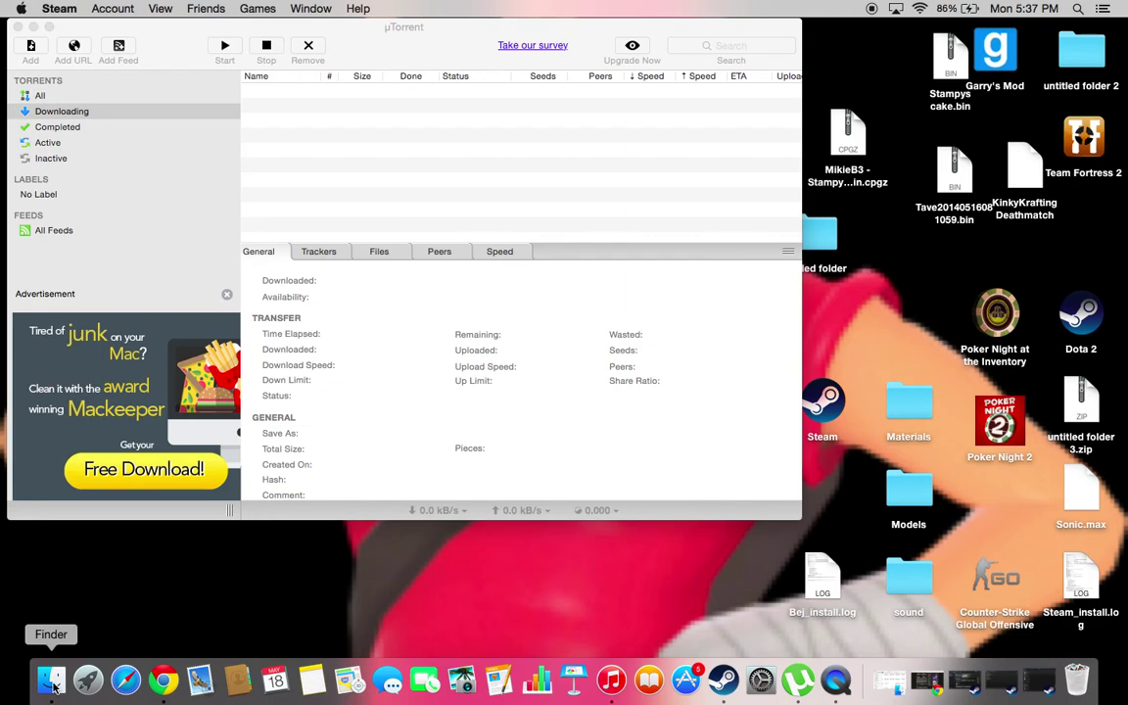
# Step: Bring up the 2011 Festive Weapons GameBanana page and flip through its enlarged preview images
pyautogui.click(163, 680)
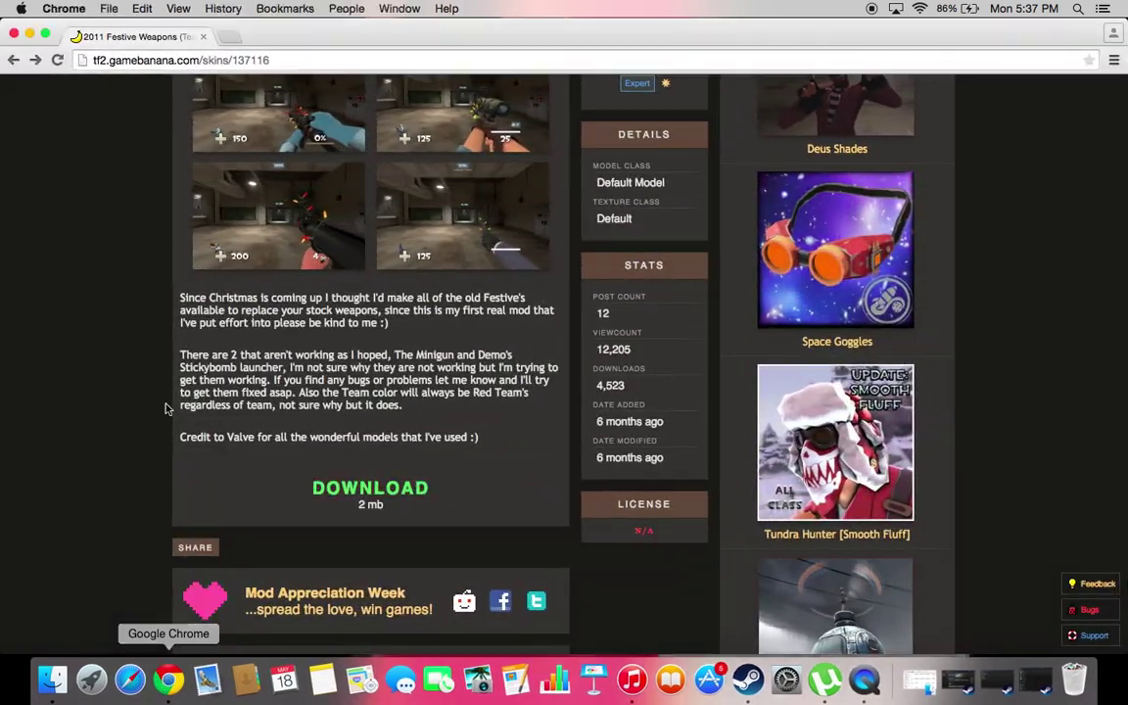
pyautogui.scroll(10, 165, 271)
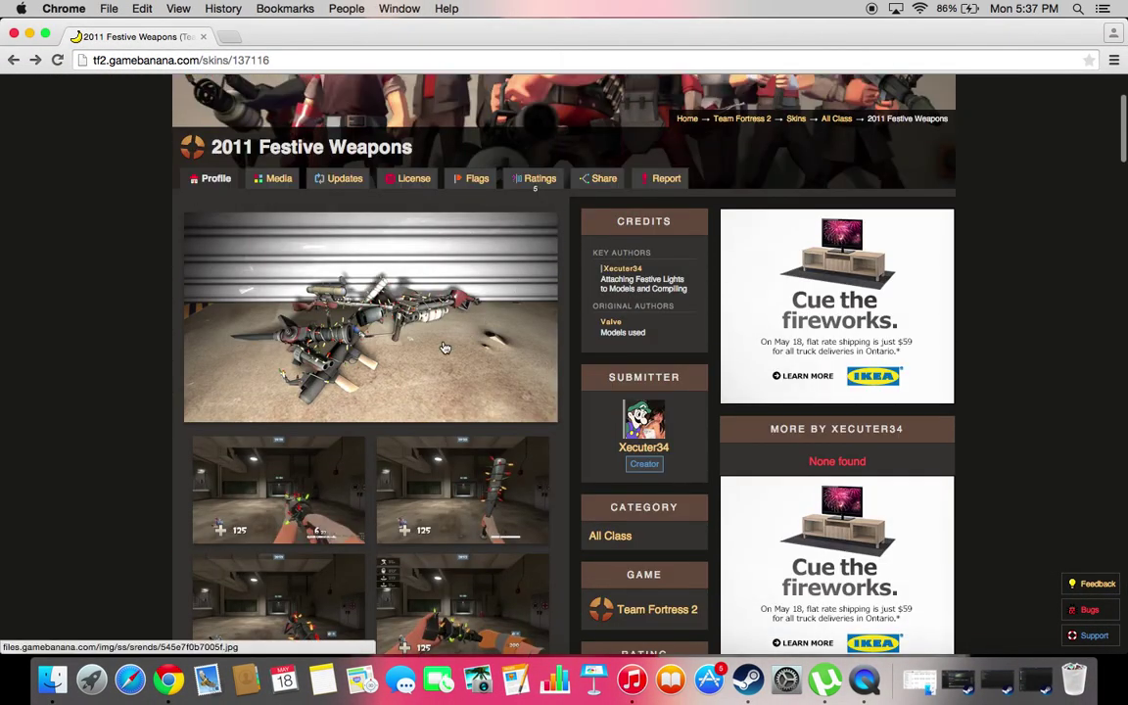
pyautogui.click(444, 346)
pyautogui.press('Right')
pyautogui.press('Left')
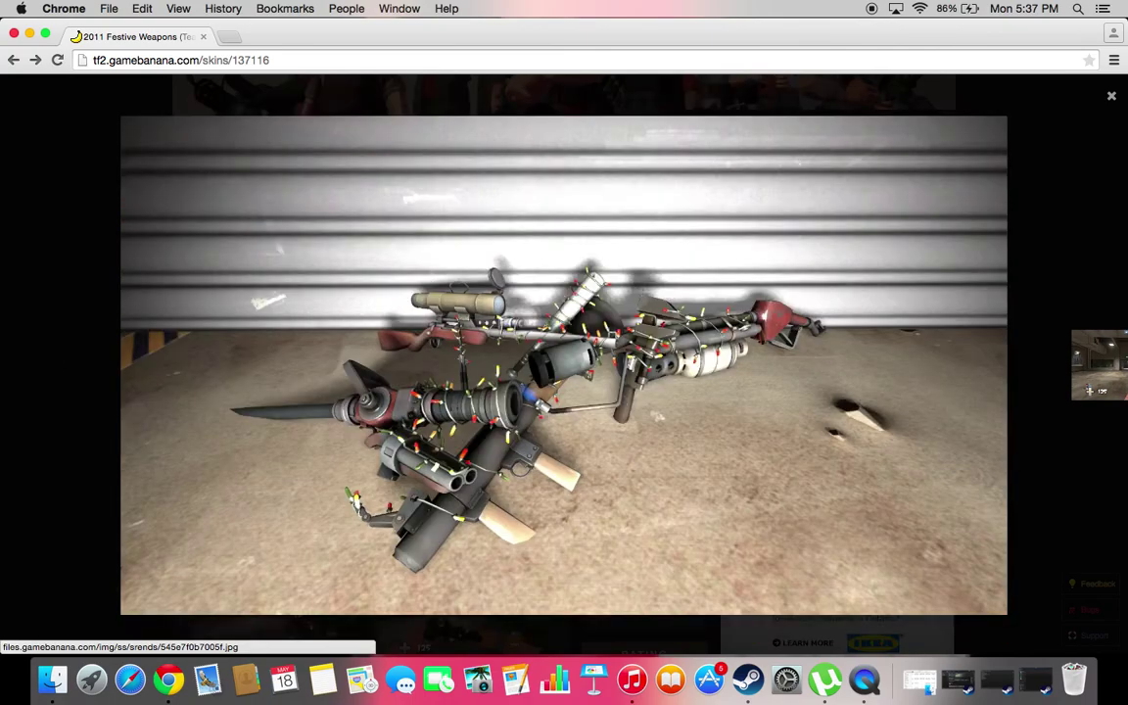
pyautogui.click(85, 284)
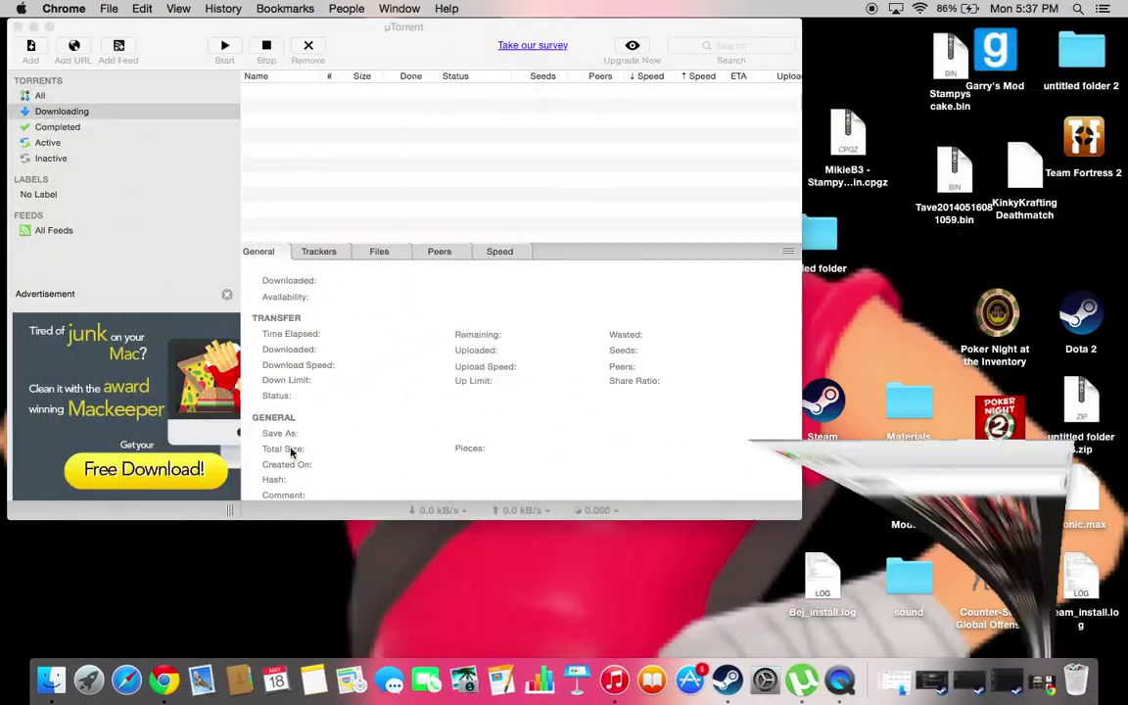
pyautogui.click(868, 301)
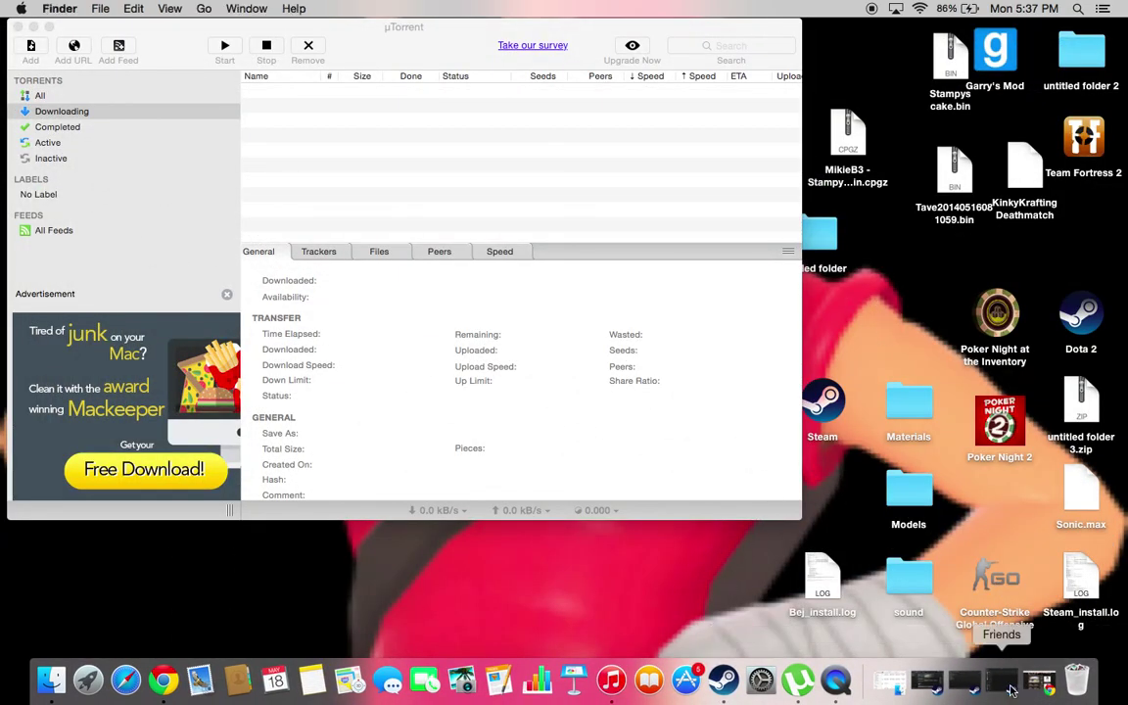
# Step: Restore the page, scroll through the mod description, then minimize the browser
pyautogui.click(926, 680)
pyautogui.scroll(-4, 313, 318)
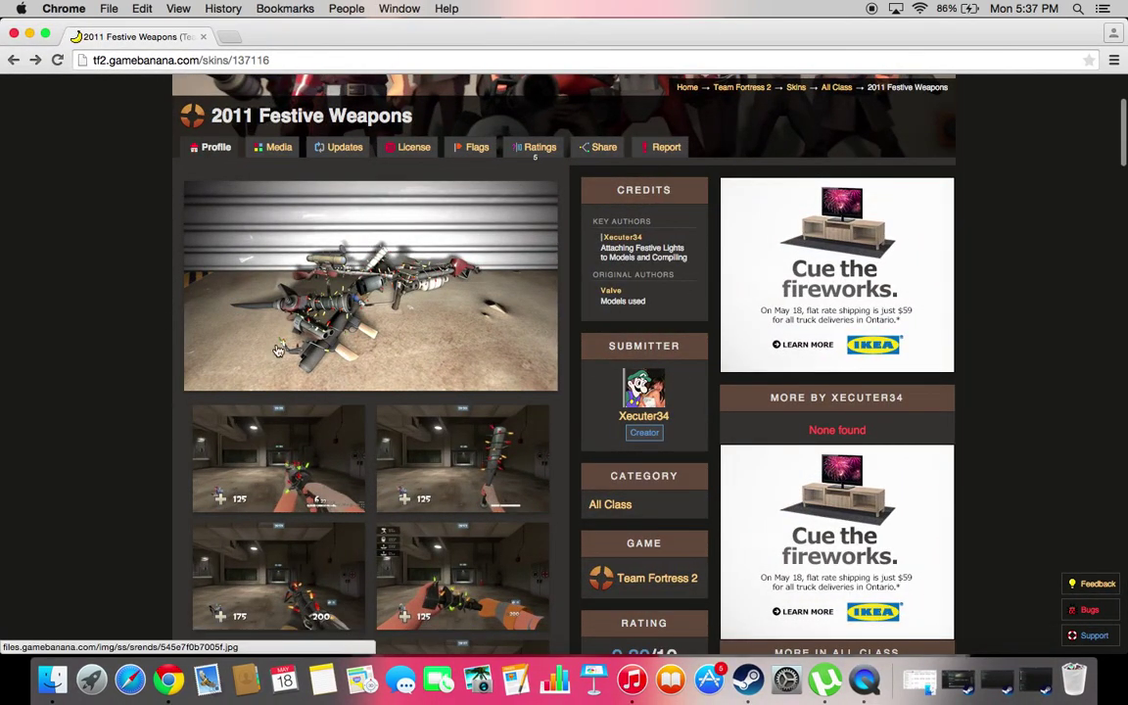
pyautogui.scroll(-12, 371, 363)
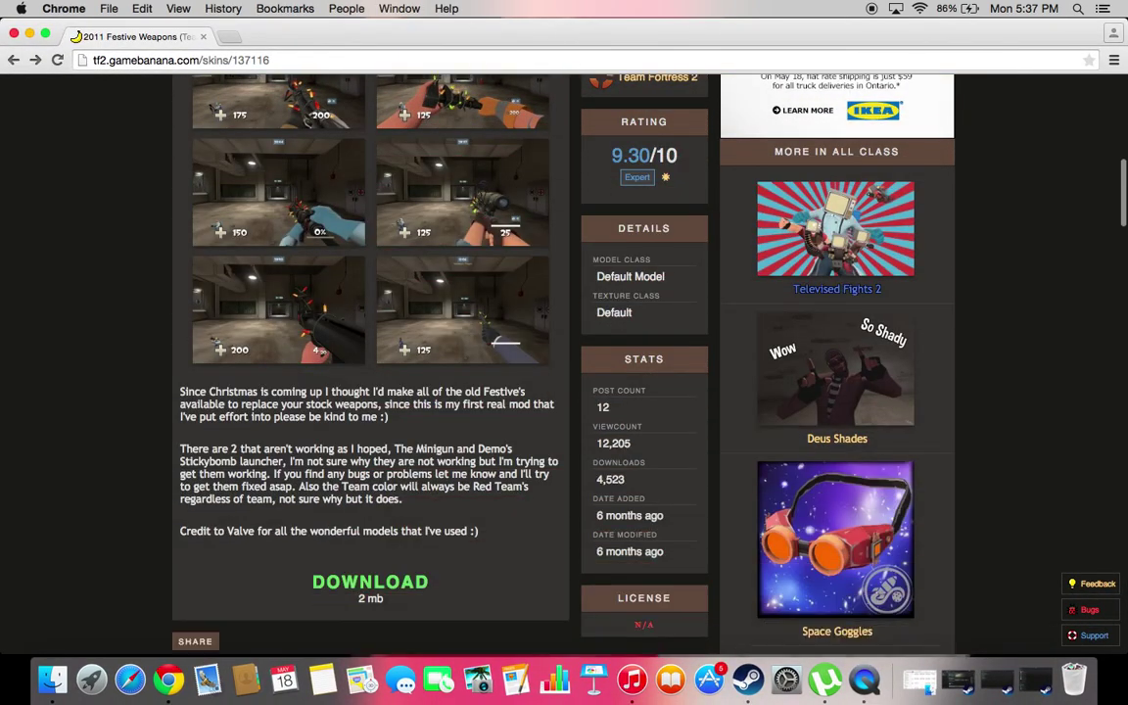
pyautogui.scroll(-2, 371, 362)
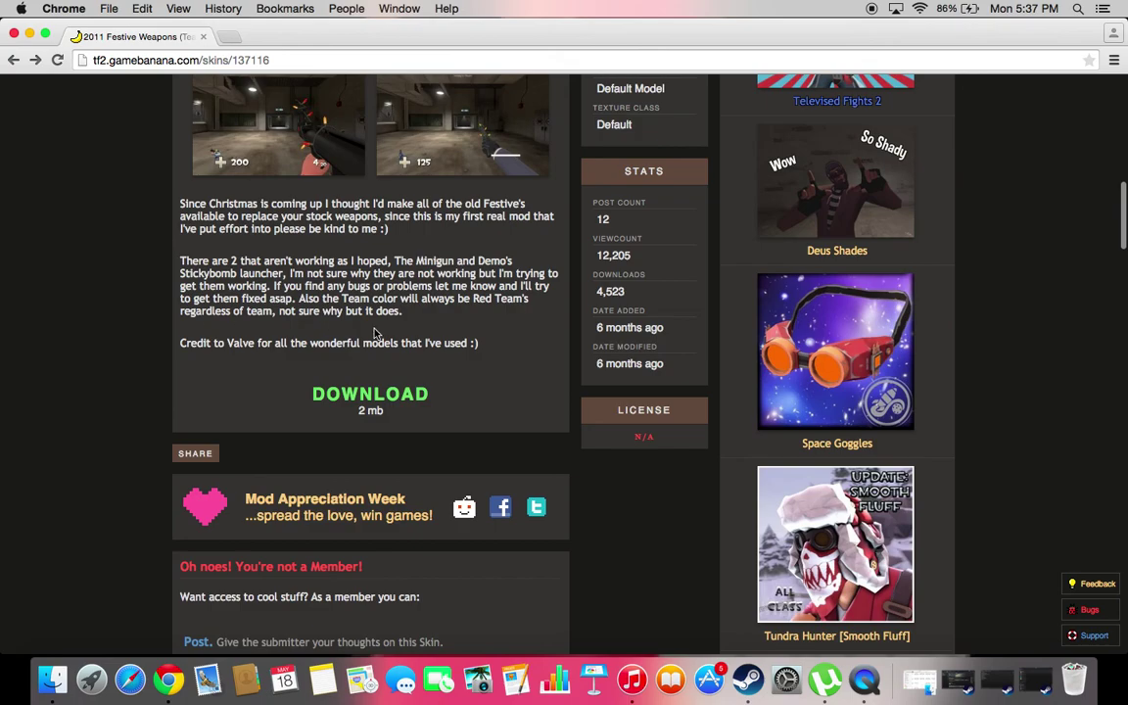
pyautogui.scroll(1, 373, 334)
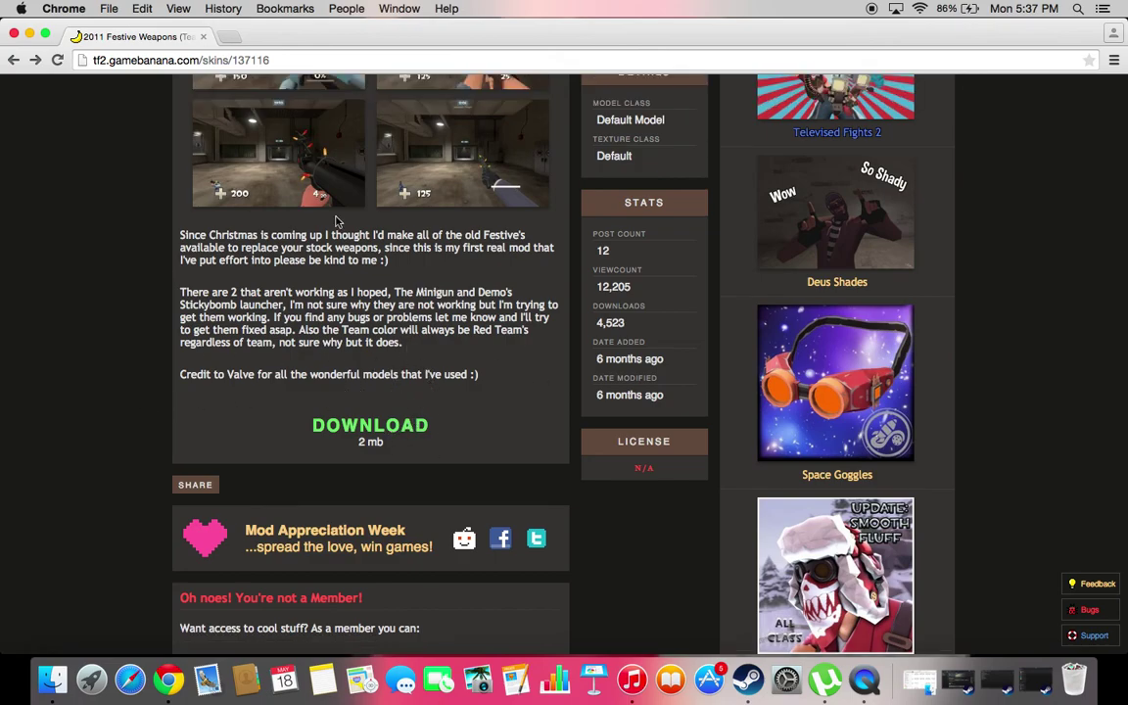
pyautogui.click(29, 34)
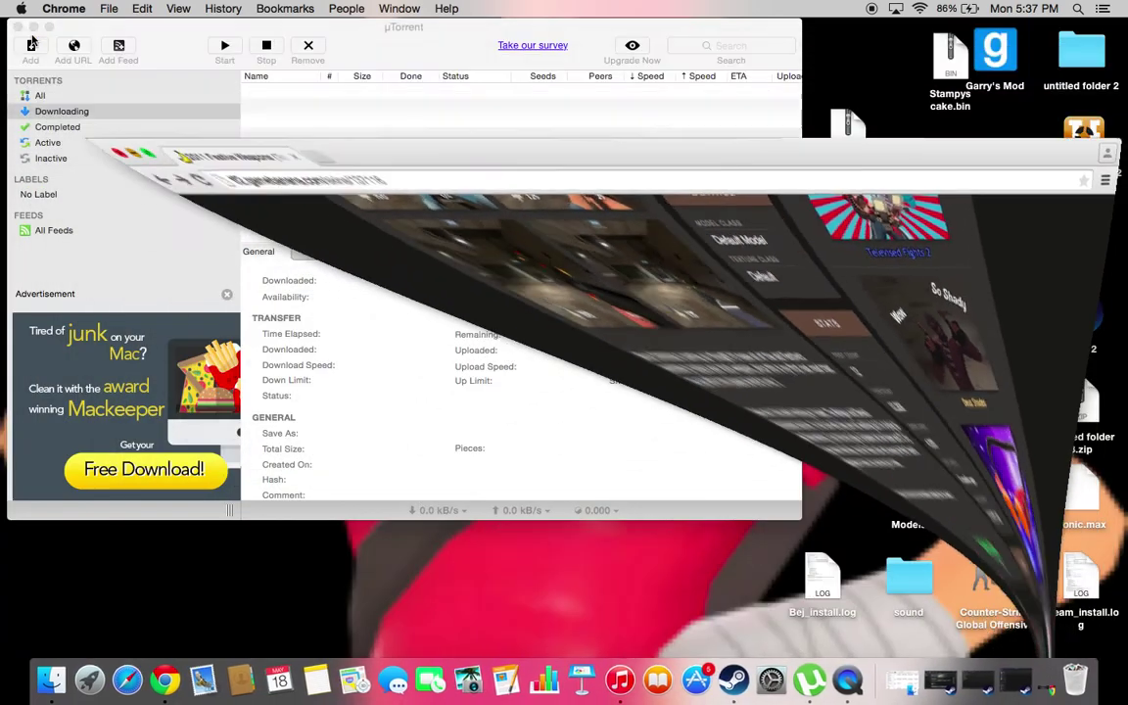
# Step: Close the custom folder window and open a new Finder window on All My Files
pyautogui.click(50, 680)
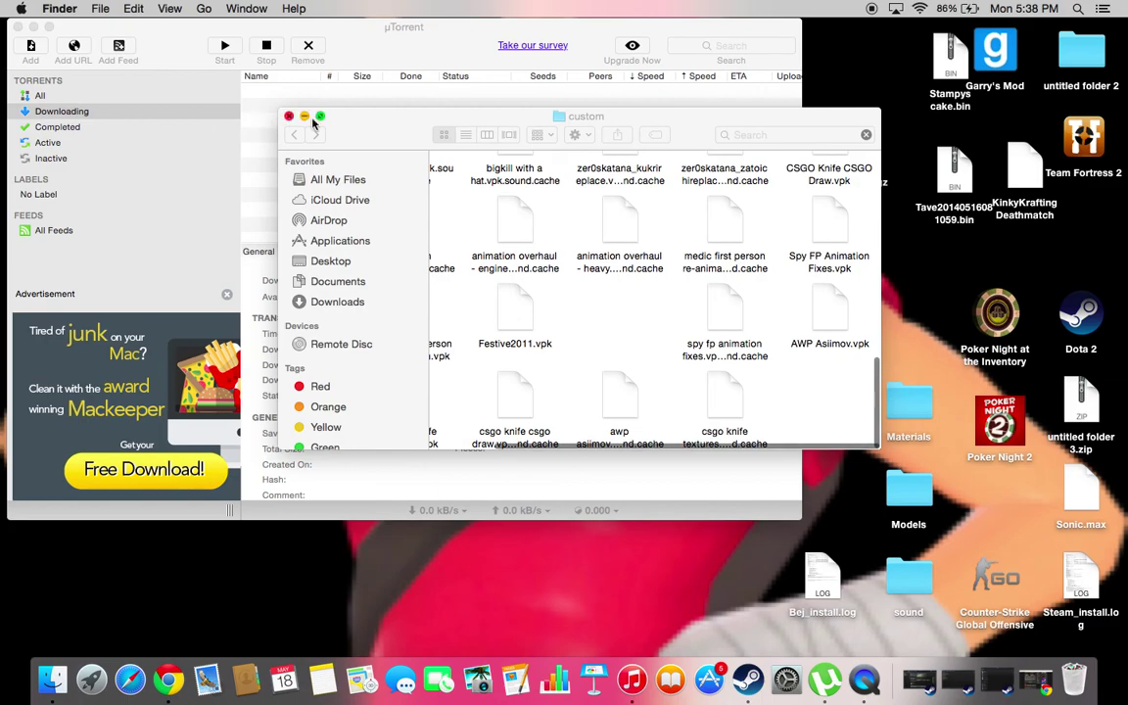
pyautogui.click(290, 116)
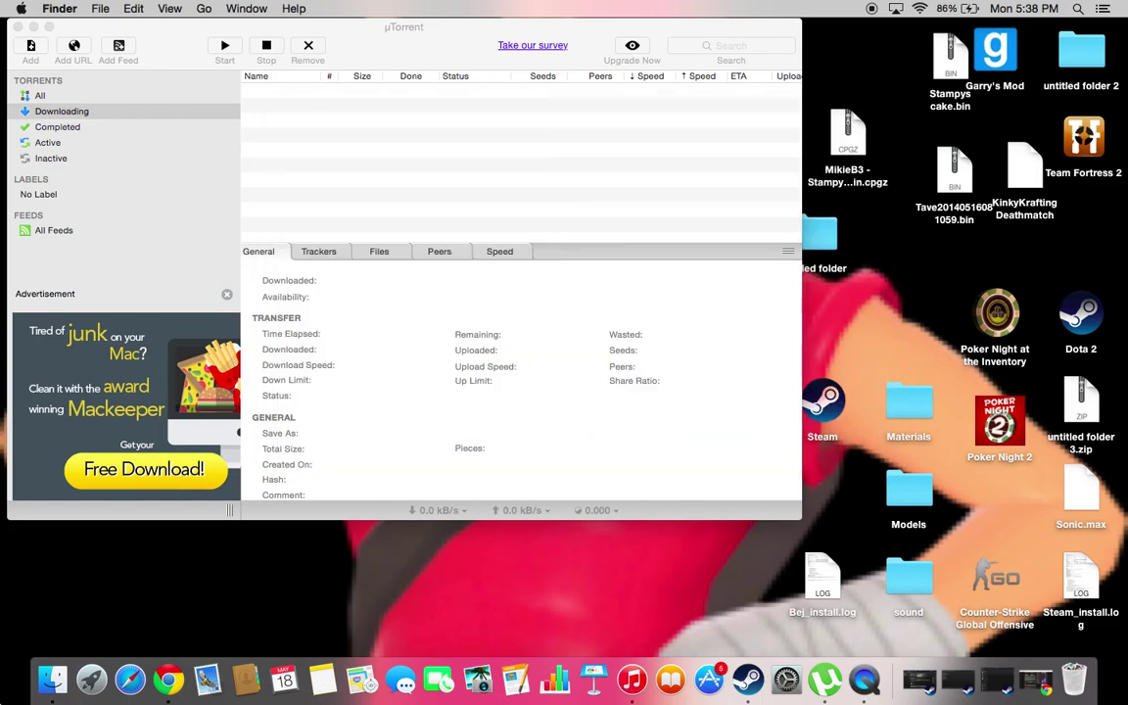
pyautogui.click(51, 678)
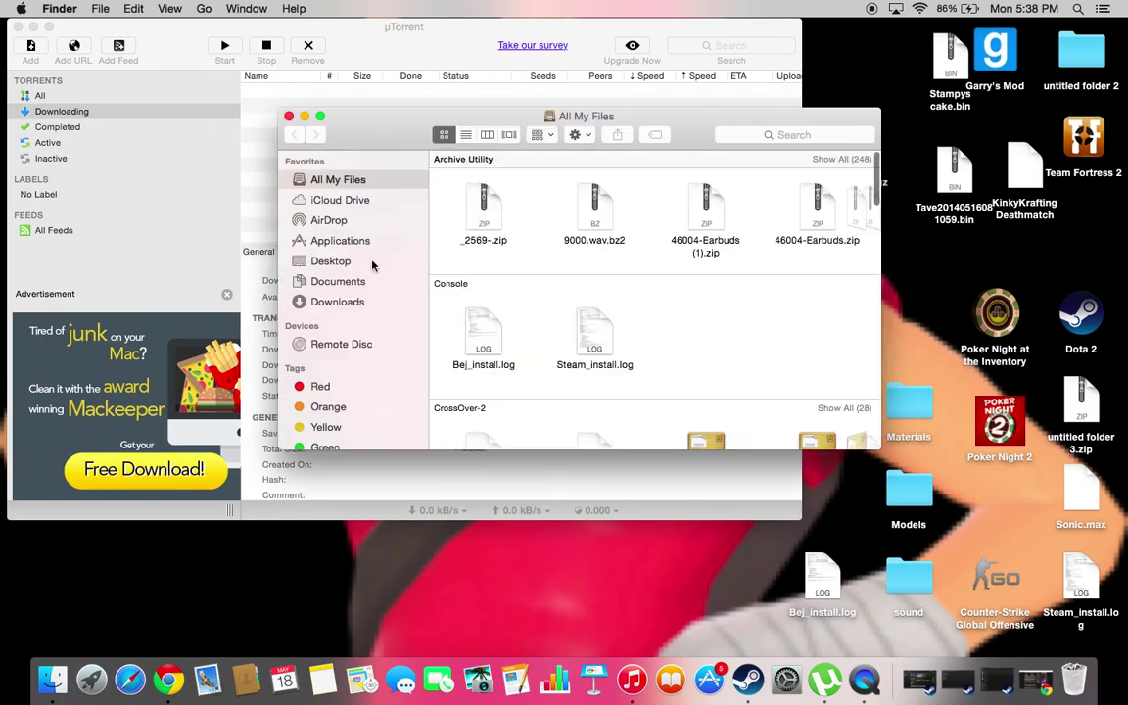
pyautogui.click(345, 303)
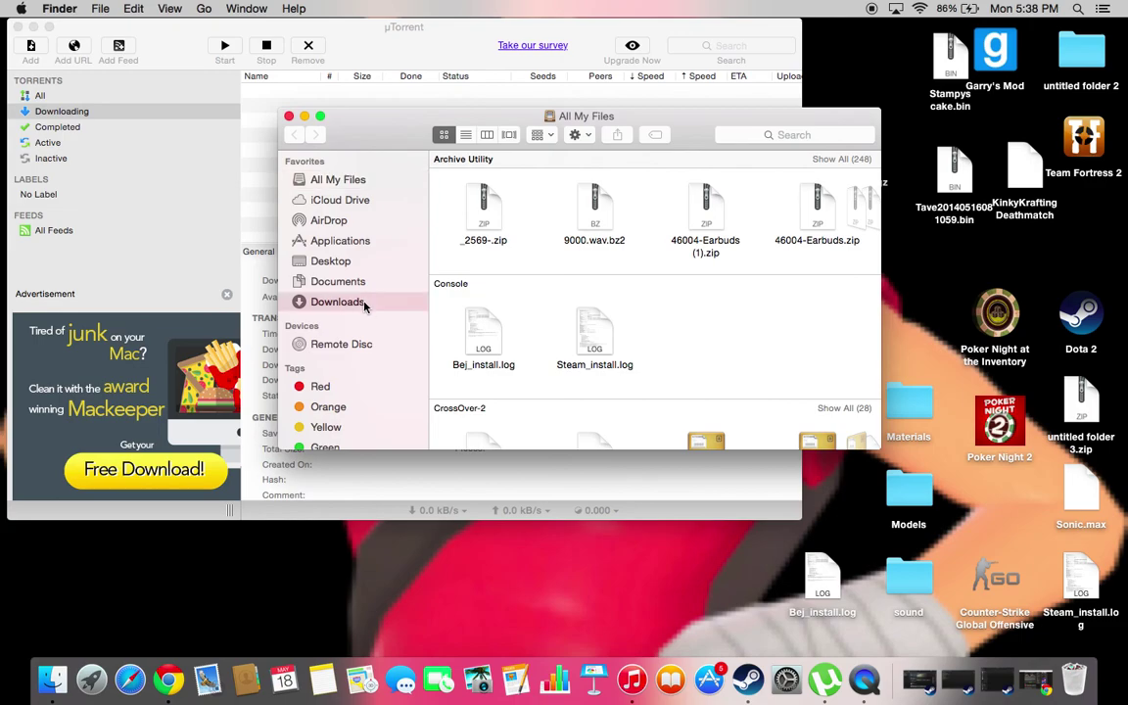
pyautogui.click(337, 180)
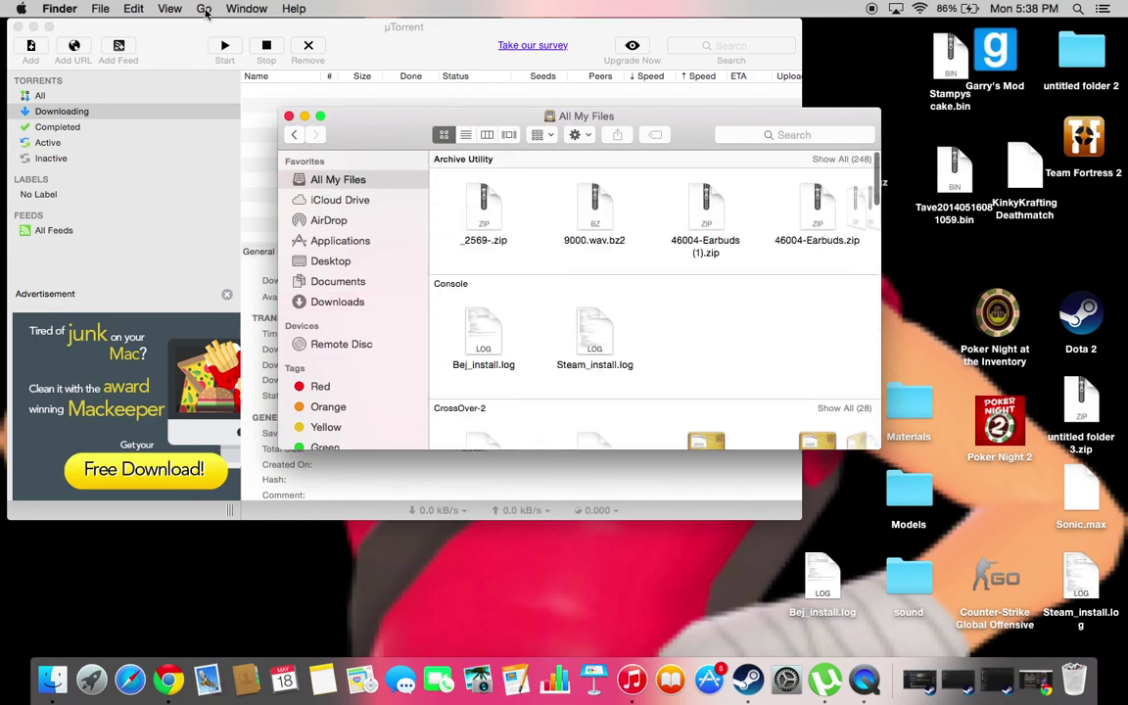
# Step: Bring up the Go menu's list of folder shortcuts
pyautogui.click(204, 9)
pyautogui.click(203, 8)
pyautogui.click(203, 9)
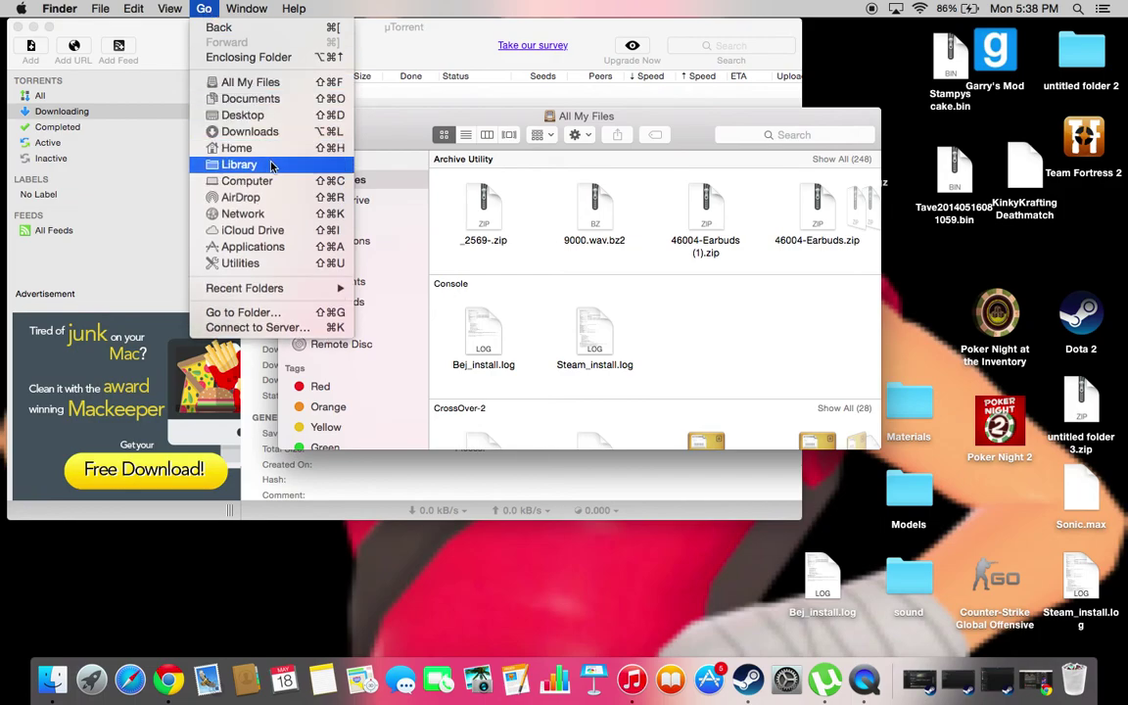
# Step: Go to Library and drill through Application Support, Steam, steamapps, common and Team Fortress 2 into tf
pyautogui.click(239, 165)
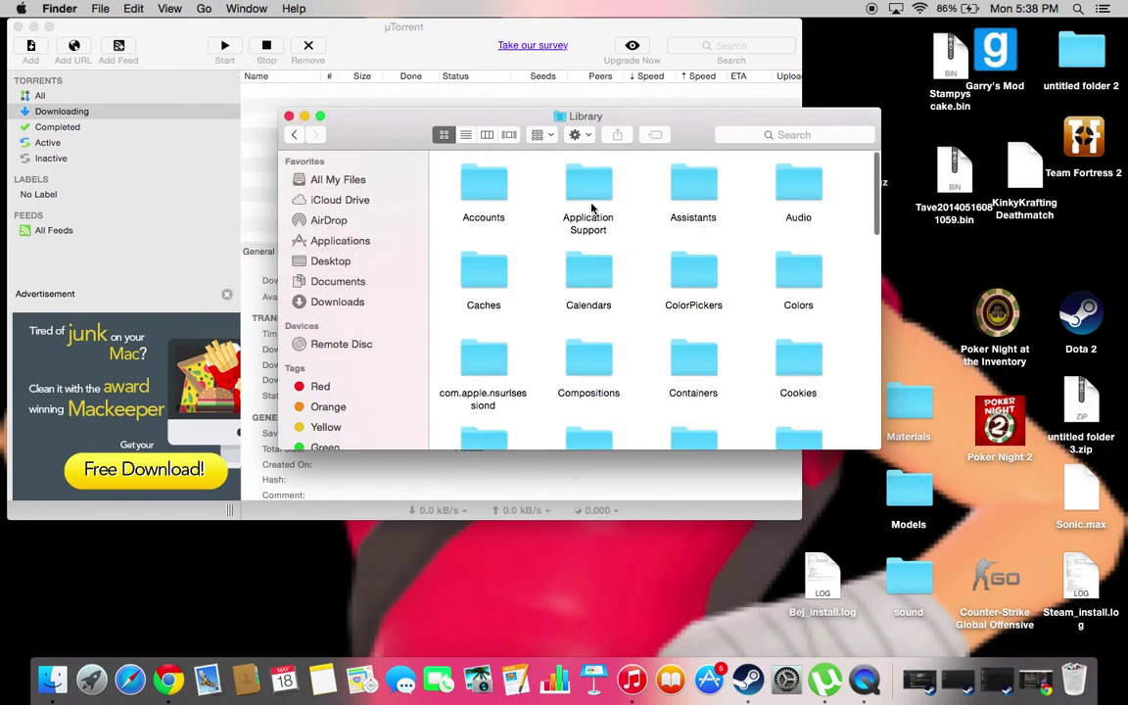
pyautogui.doubleClick(589, 191)
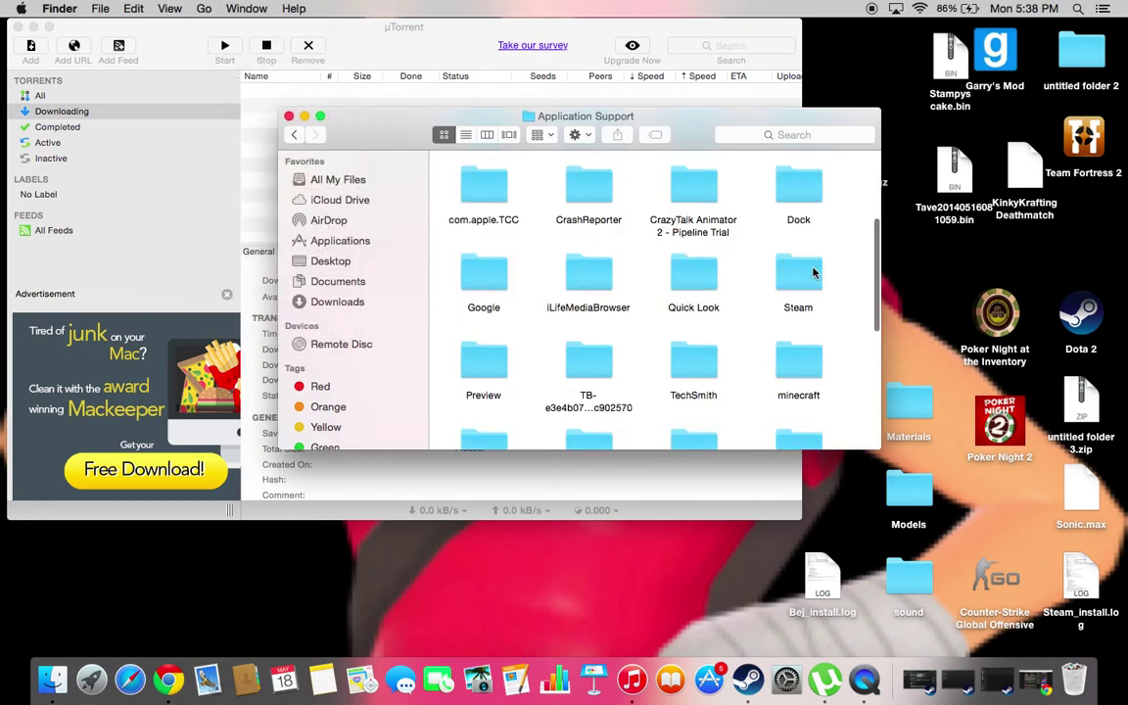
pyautogui.doubleClick(810, 275)
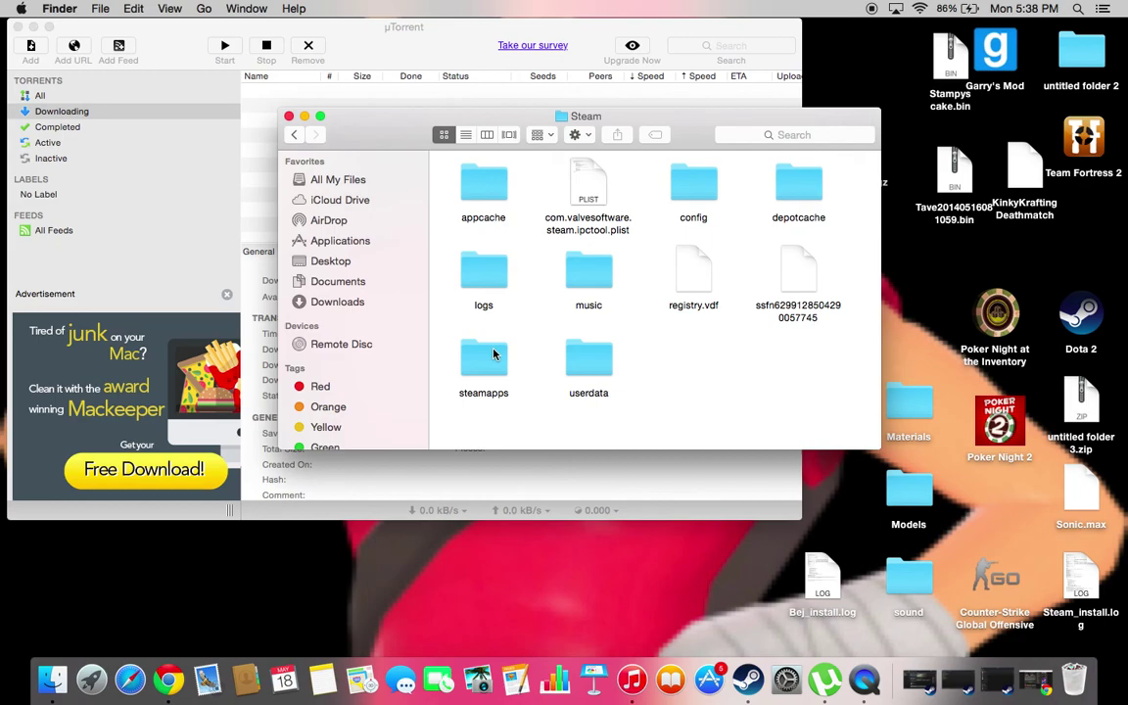
pyautogui.doubleClick(493, 354)
pyautogui.doubleClick(710, 192)
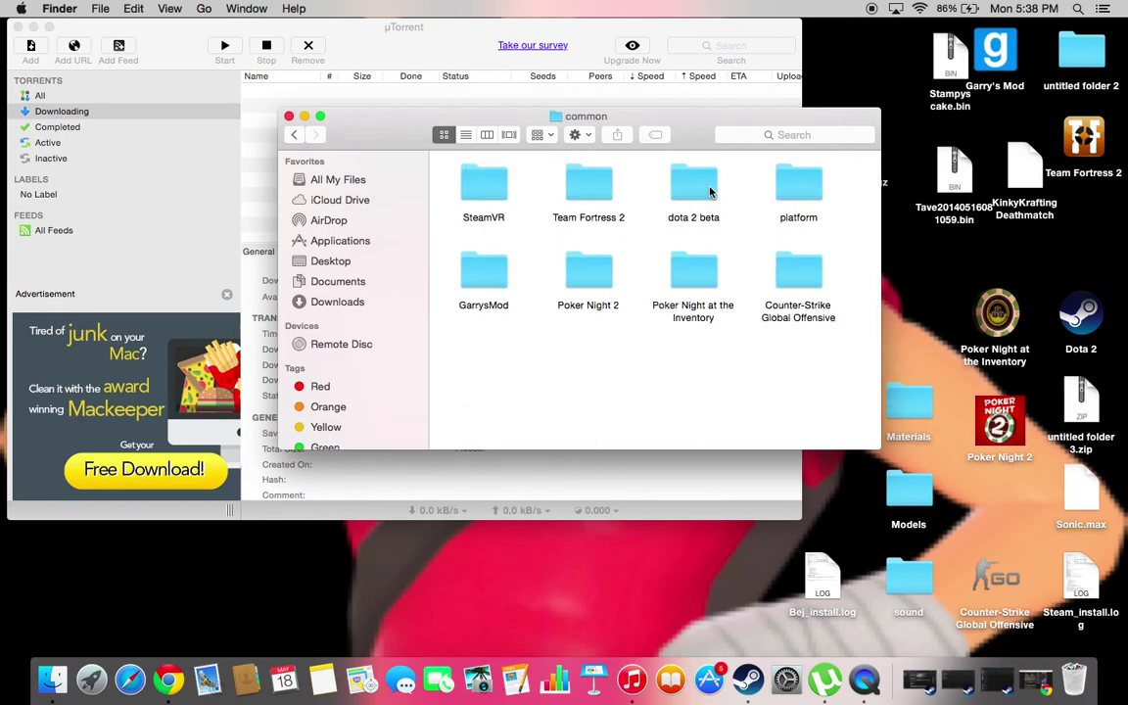
pyautogui.doubleClick(578, 178)
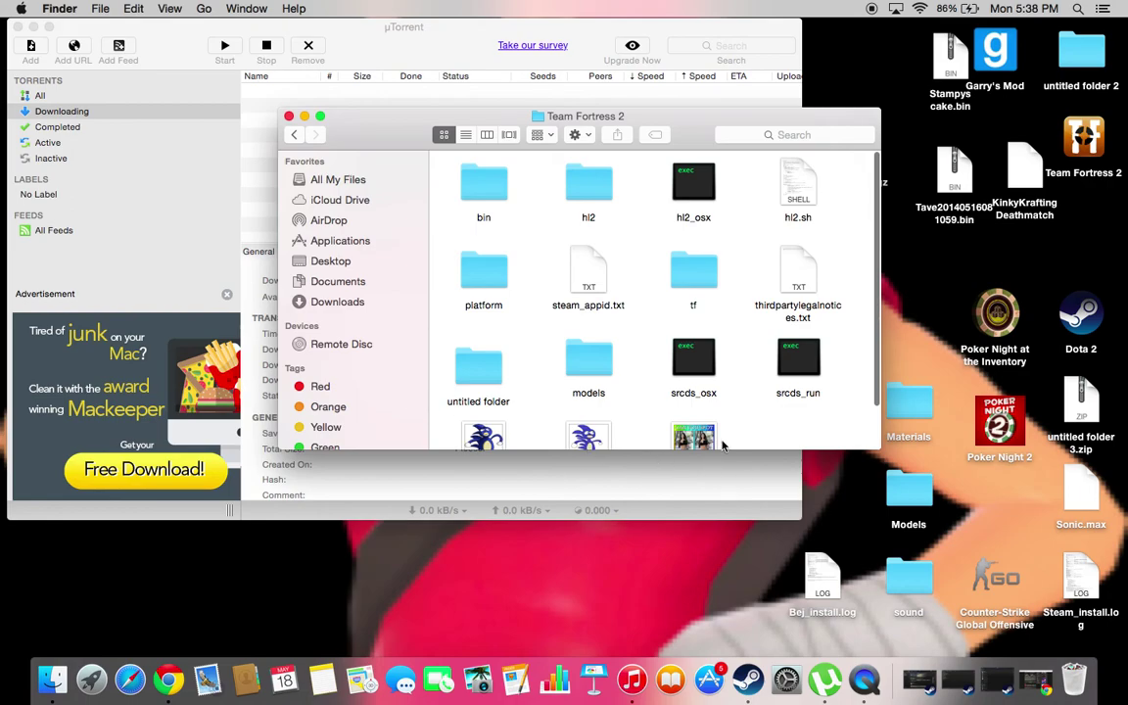
pyautogui.doubleClick(695, 272)
pyautogui.doubleClick(798, 186)
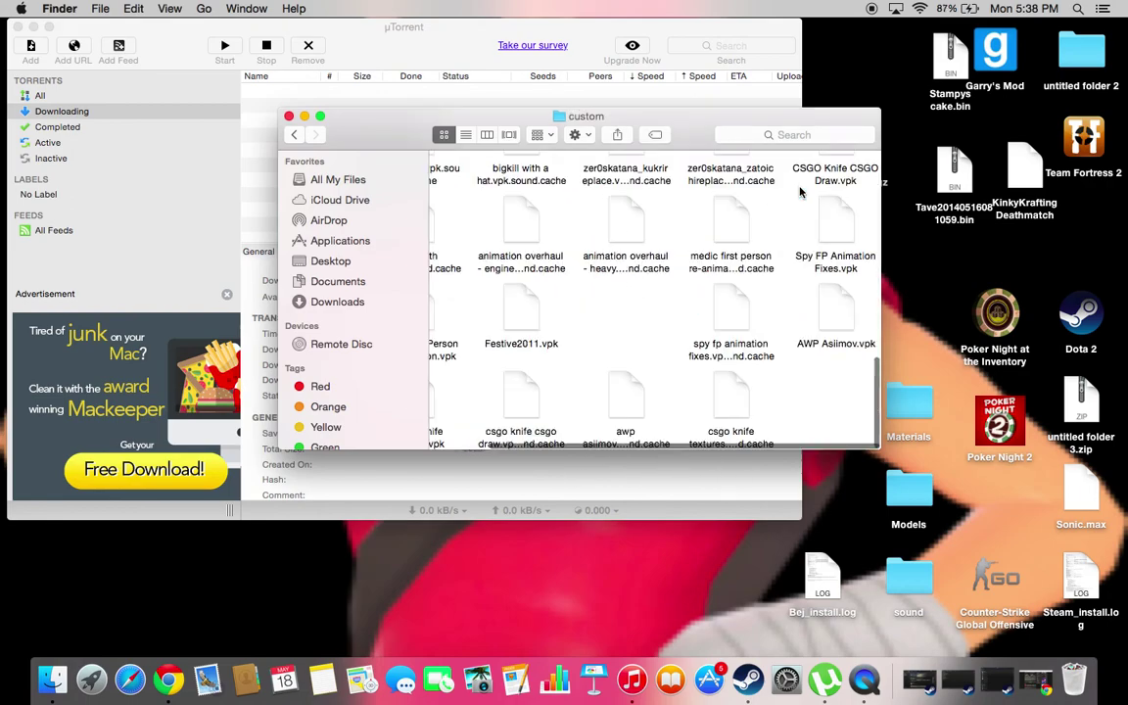
pyautogui.click(294, 134)
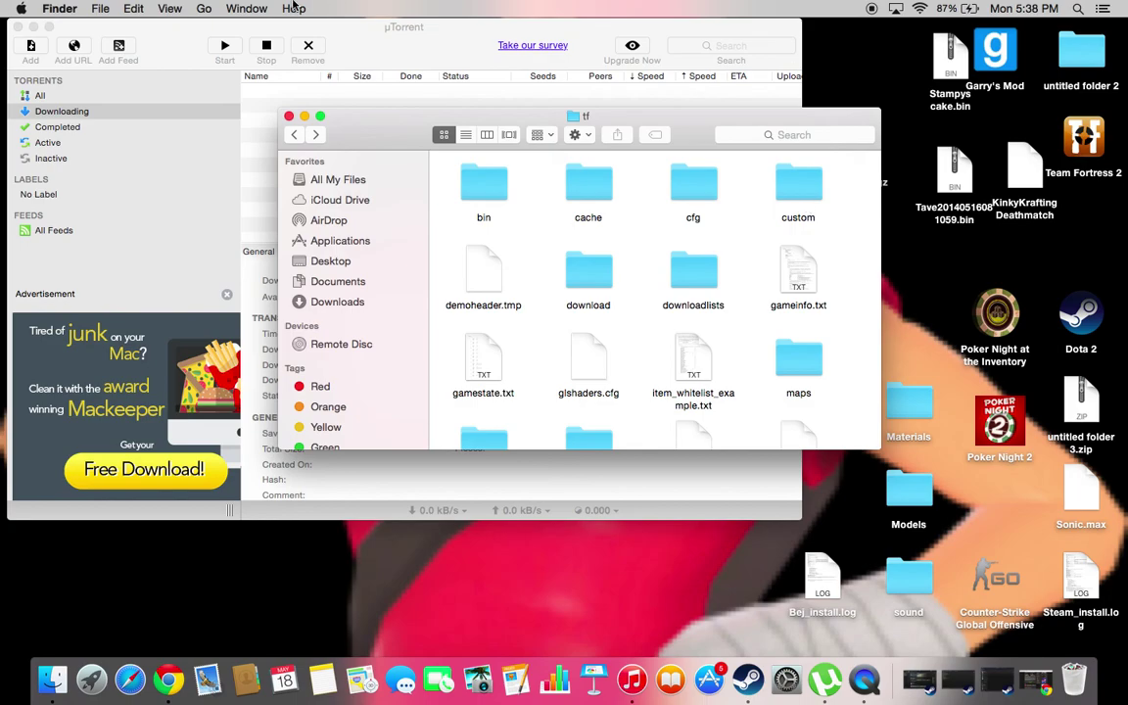
pyautogui.click(294, 134)
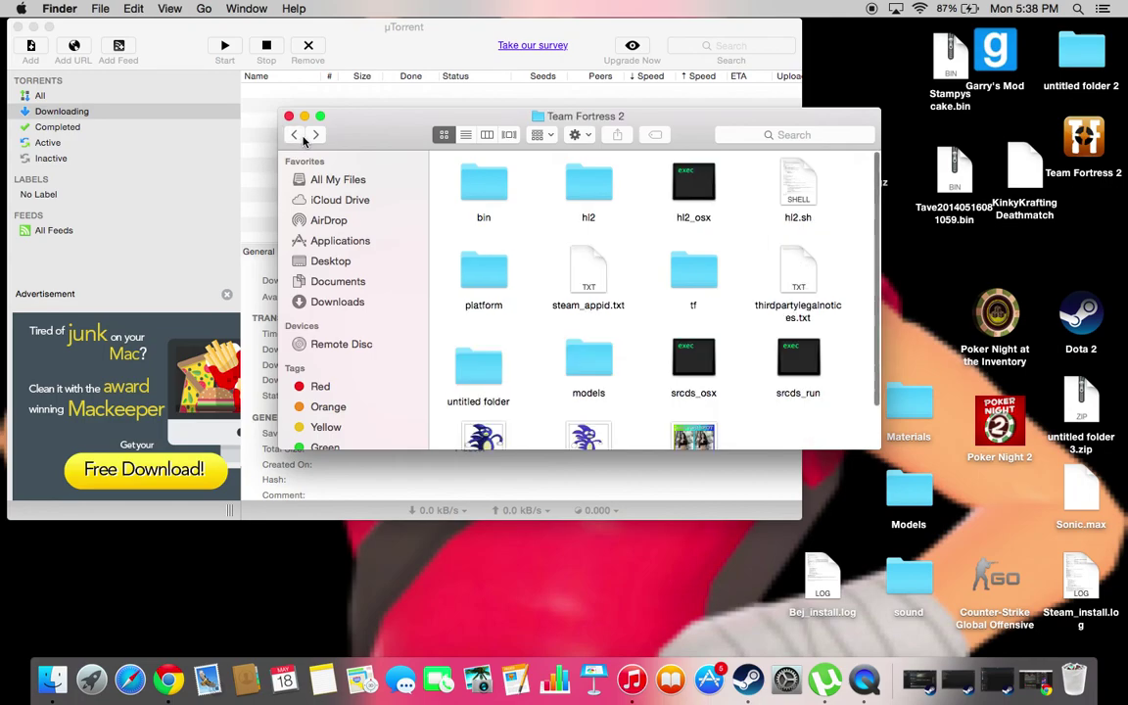
pyautogui.click(309, 136)
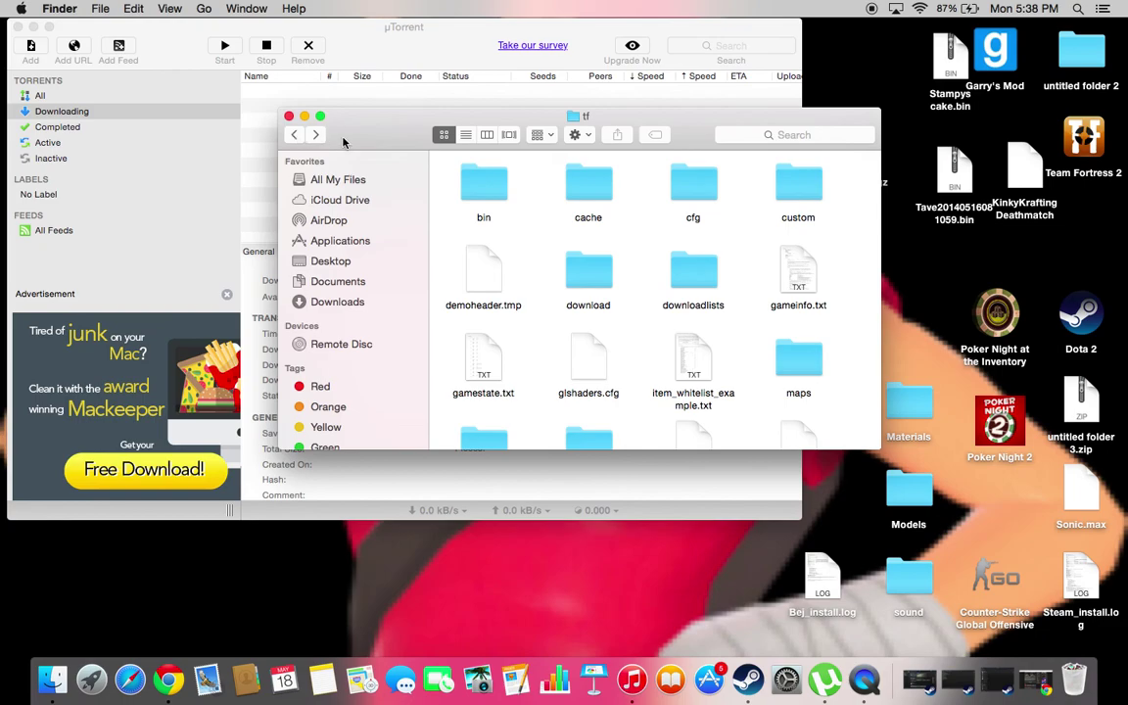
# Step: Open the custom folder, browse its .vpk and cache files, and select my_custom_stuff
pyautogui.doubleClick(800, 197)
pyautogui.write('0')
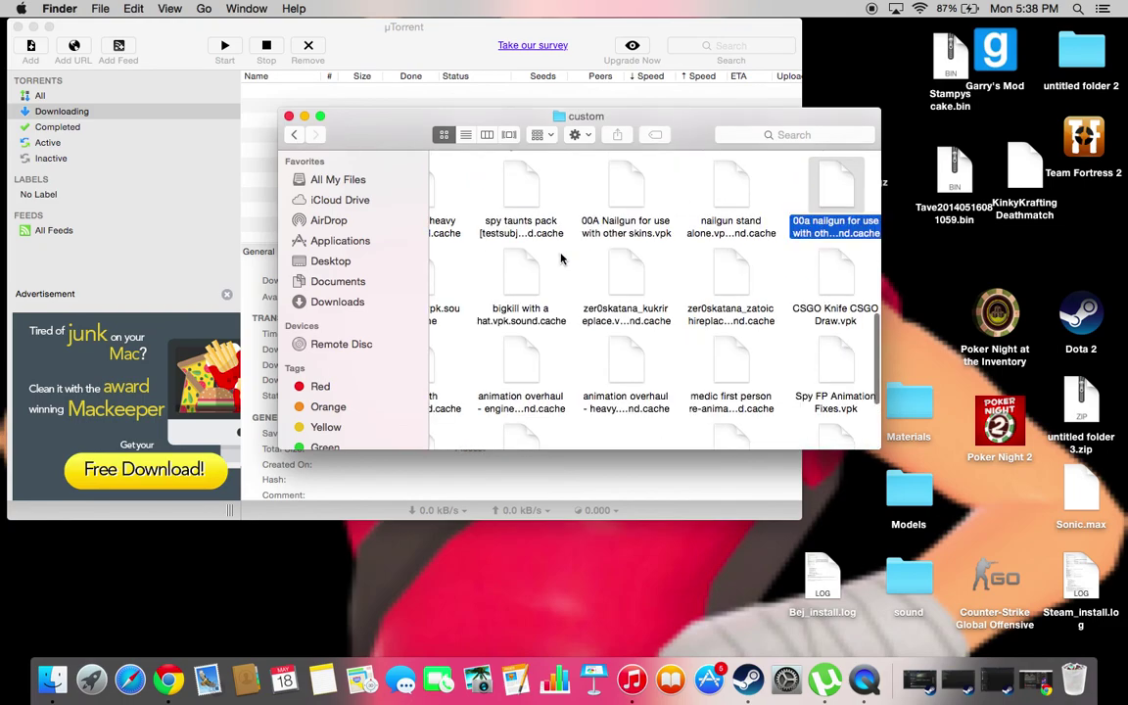
pyautogui.write('my')
pyautogui.press('Down')
pyautogui.press('Down')
pyautogui.press('Down')
pyautogui.press('Down')
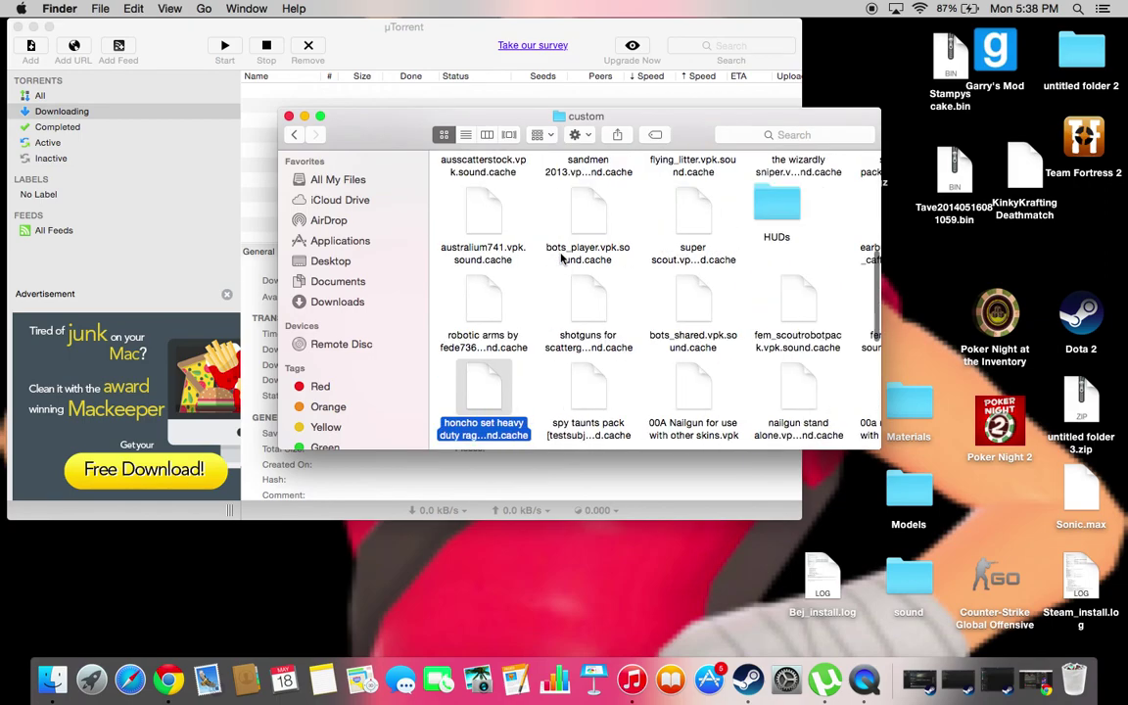
pyautogui.press('Down')
pyautogui.press('Down')
pyautogui.press('Down')
pyautogui.press('Up')
pyautogui.press('Up')
pyautogui.press('Up')
pyautogui.press('Up')
pyautogui.press('Down')
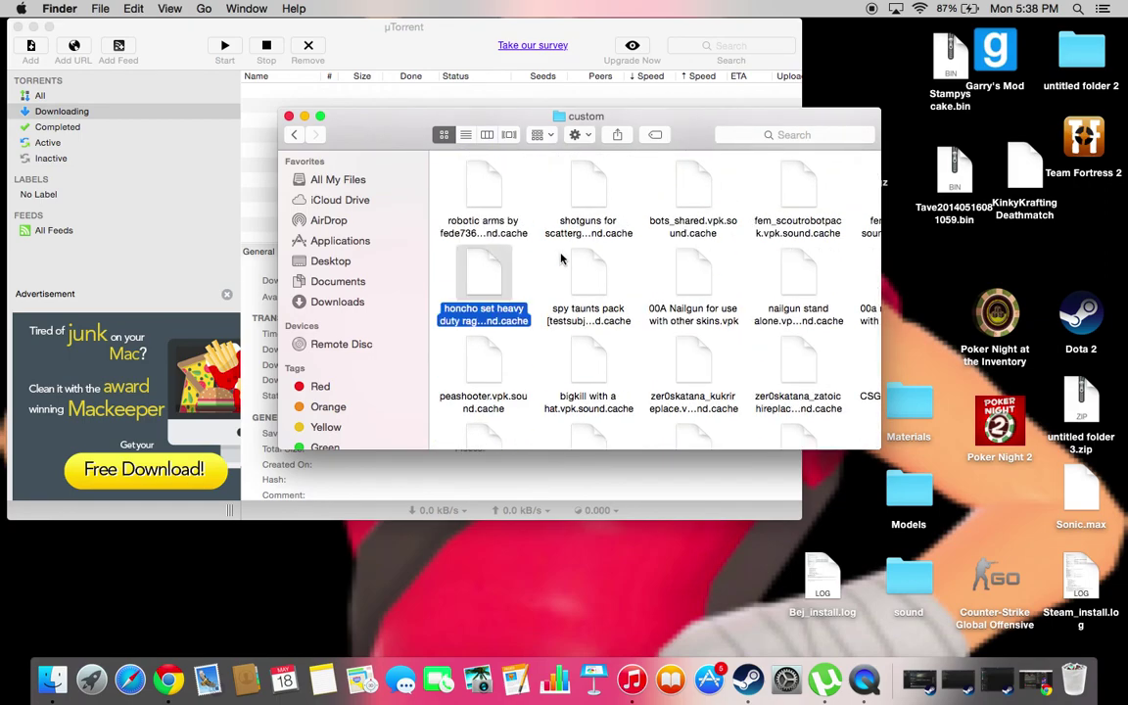
pyautogui.press('Down')
pyautogui.press('Down')
pyautogui.press('Down')
pyautogui.press('Down')
pyautogui.press('Right')
pyautogui.press('Up')
pyautogui.press('Up')
pyautogui.press('Up')
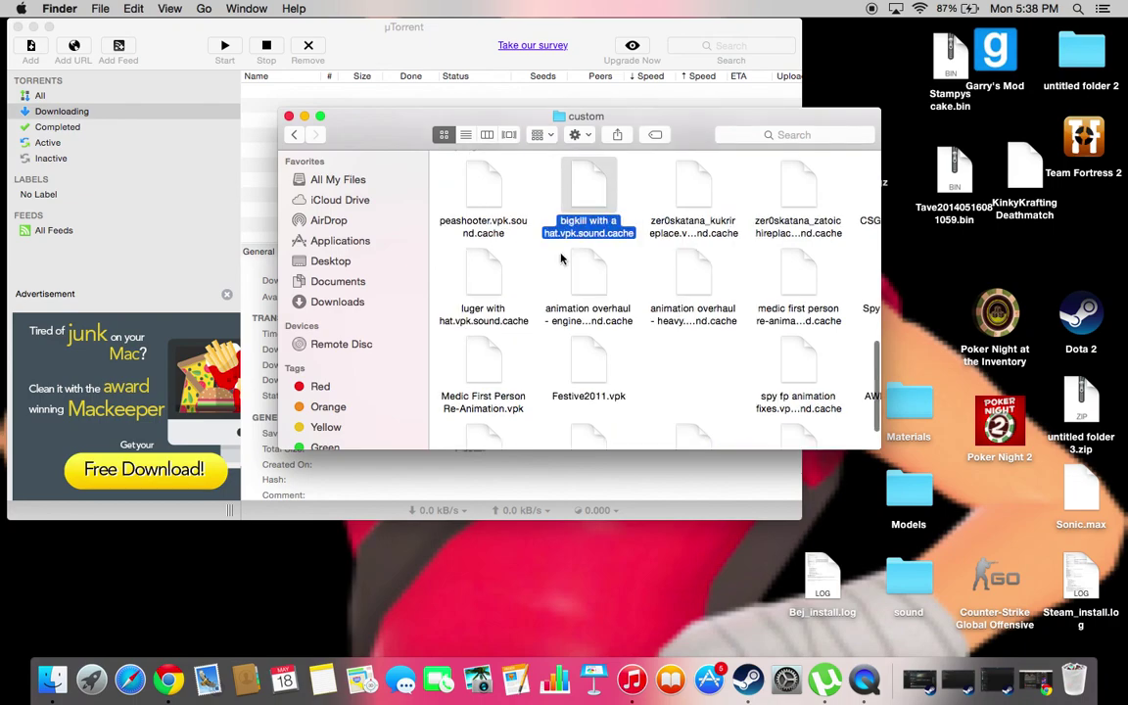
pyautogui.press('Up')
pyautogui.press('Up')
pyautogui.press('Up')
pyautogui.press('Up')
pyautogui.press('Up')
pyautogui.press('Right')
pyautogui.press('Down')
pyautogui.press('Down')
pyautogui.press('Up')
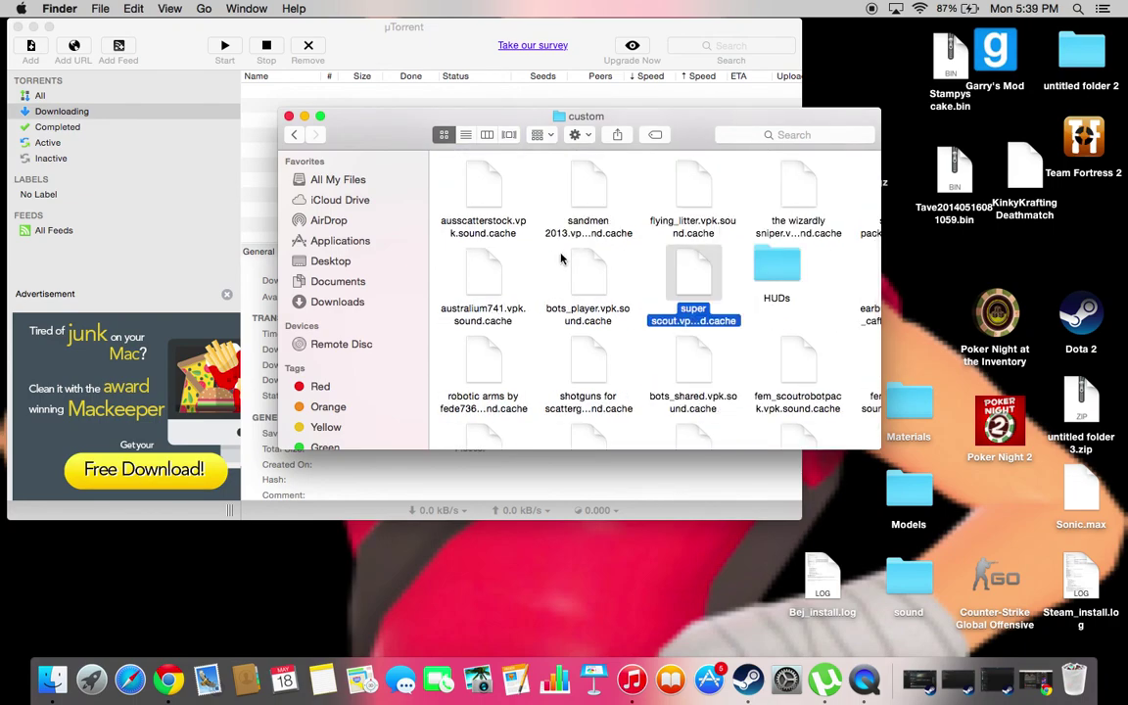
pyautogui.press('Up')
pyautogui.press('Left')
pyautogui.press('Left')
pyautogui.press('Up')
pyautogui.press('Up')
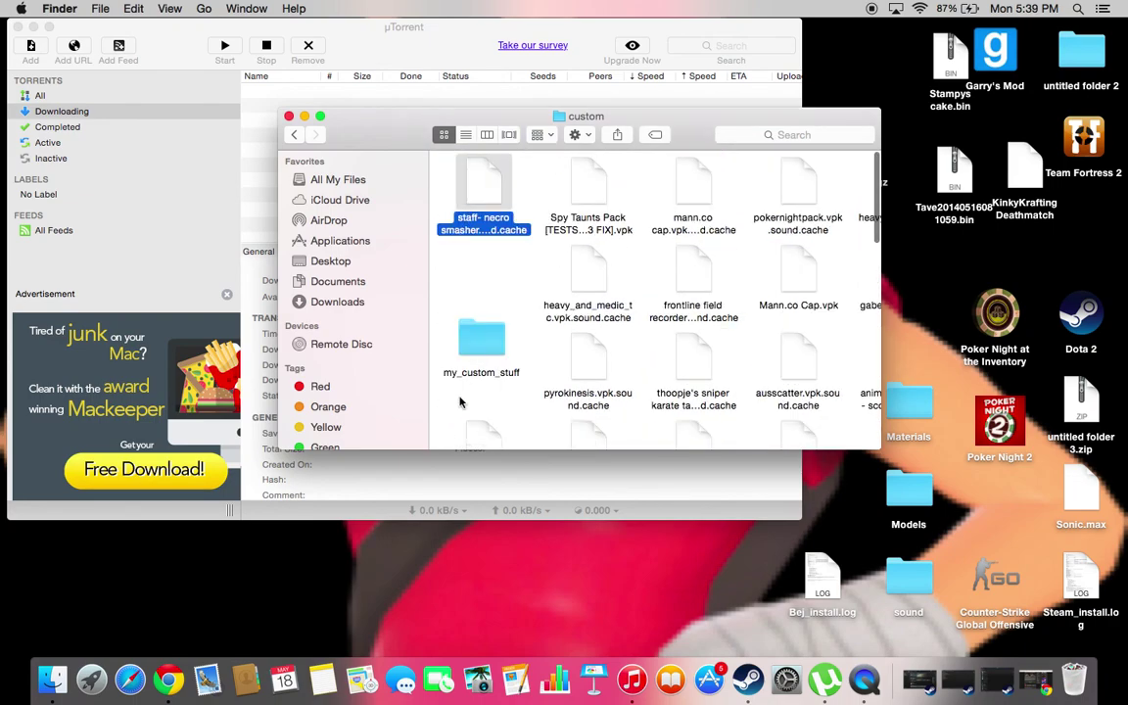
pyautogui.click(492, 353)
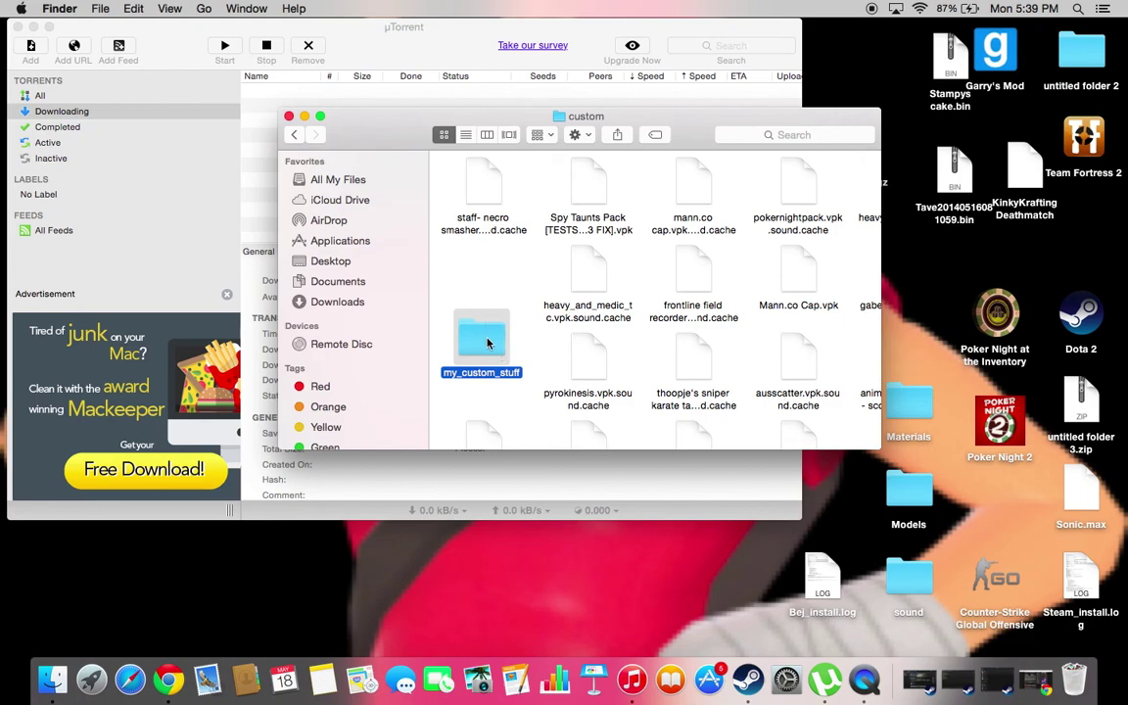
# Step: Open my_custom_stuff and move its sound folder to the Trash
pyautogui.doubleClick(487, 341)
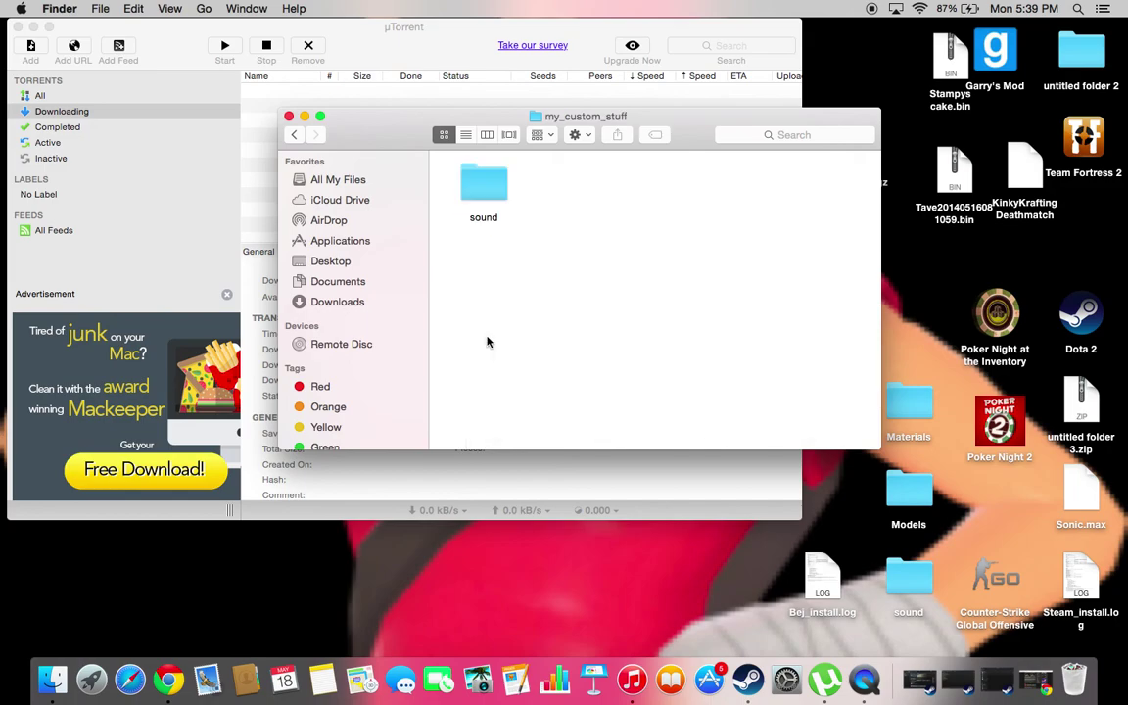
pyautogui.rightClick(479, 184)
pyautogui.click(512, 209)
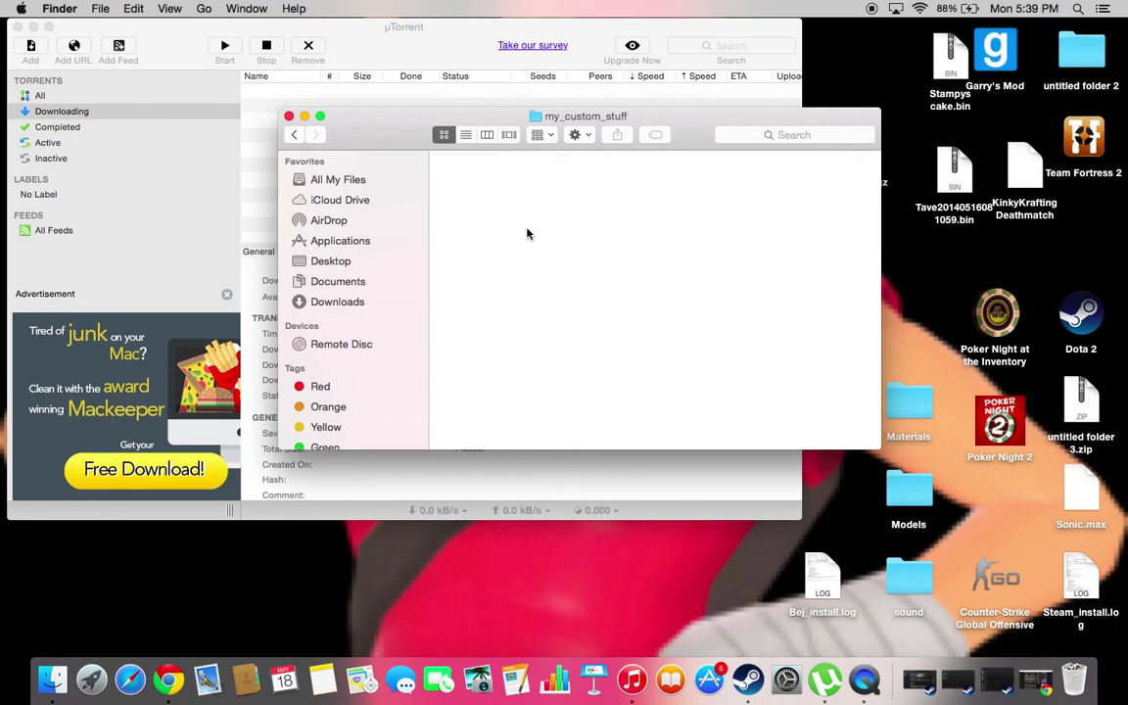
# Step: Return to custom and step through installed mods like CSGO Knife Textures.vpk, Festive2011.vpk and Mann.co Cap.vpk
pyautogui.click(294, 134)
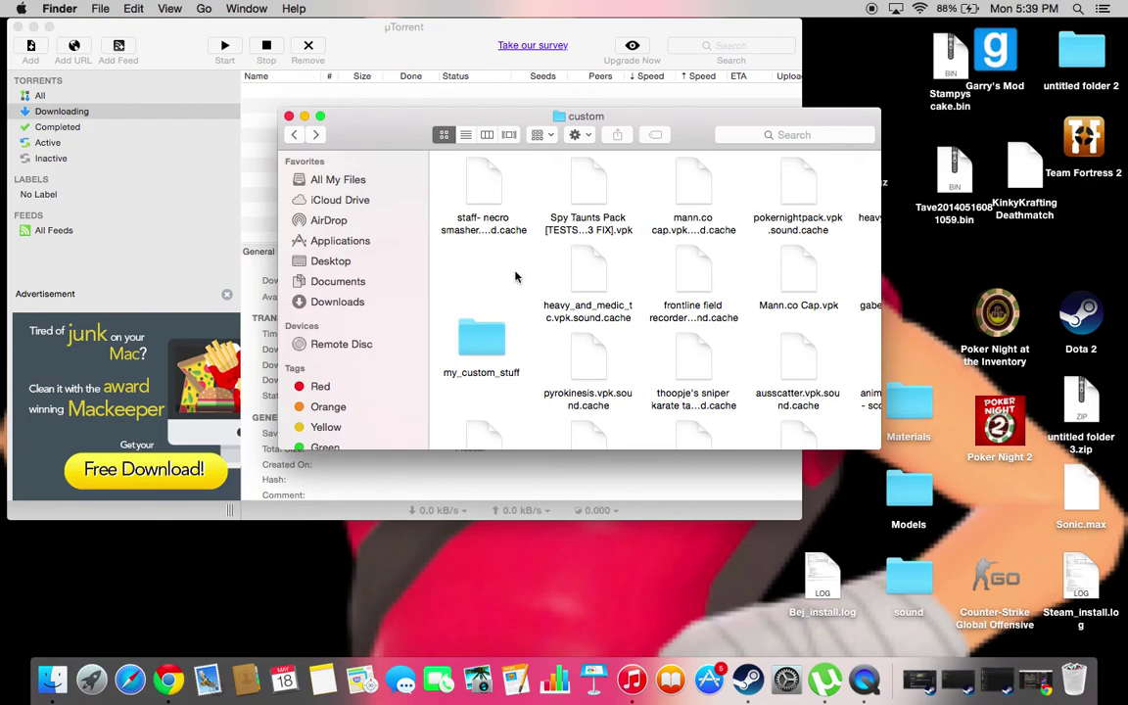
pyautogui.write('h')
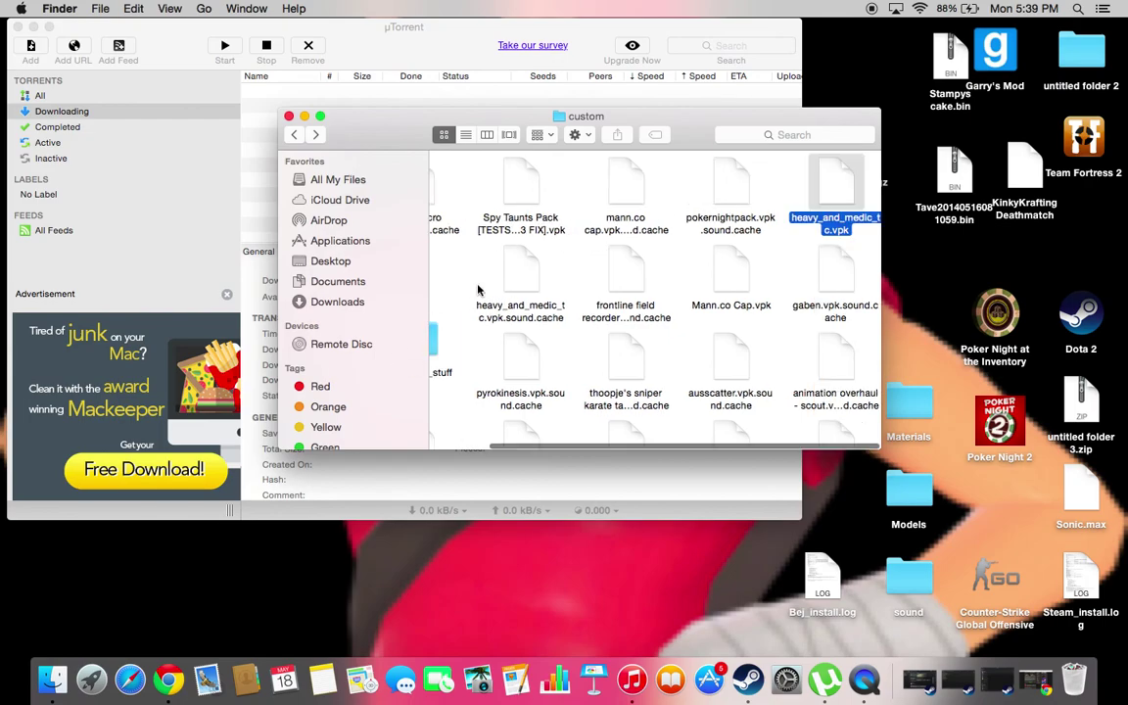
pyautogui.write('csgo knife t')
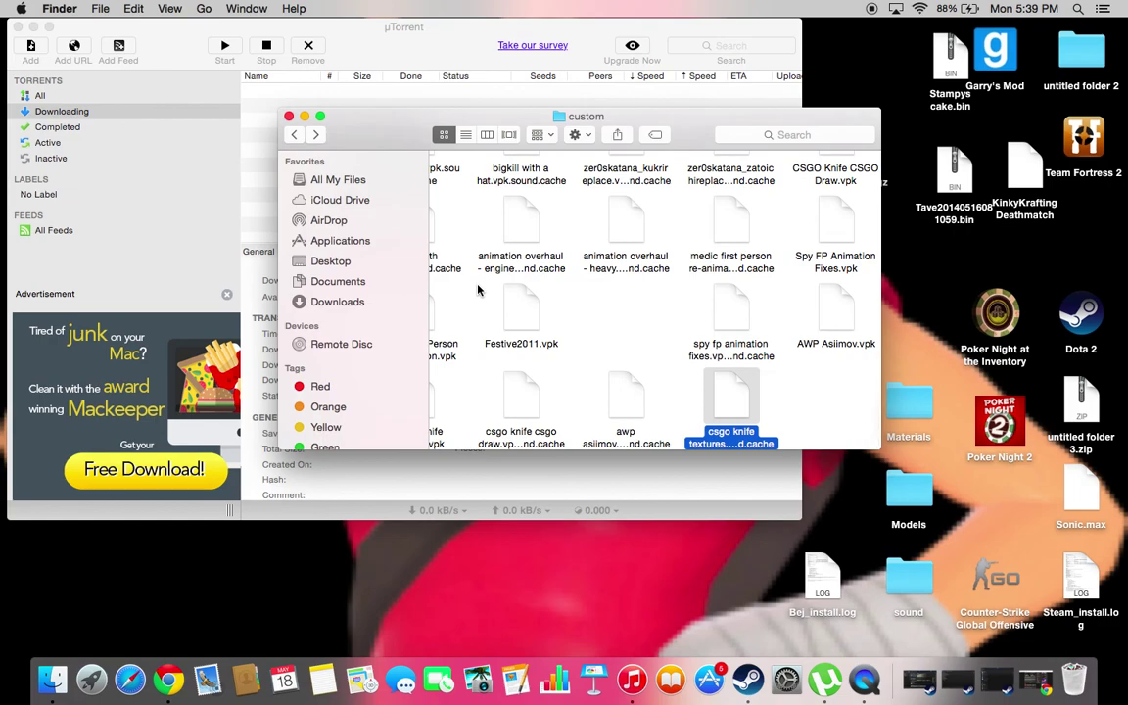
pyautogui.press('Up')
pyautogui.press('Left')
pyautogui.press('Left')
pyautogui.press('Down')
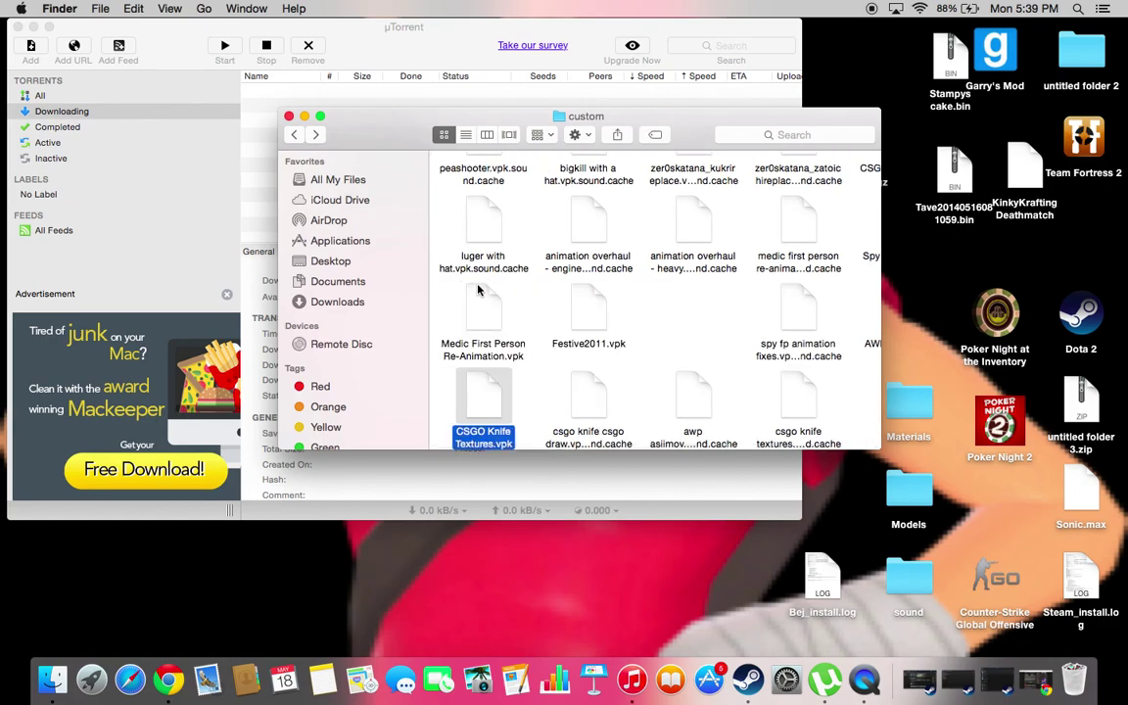
pyautogui.press('Right')
pyautogui.press('Up')
pyautogui.press('Up')
pyautogui.press('Up')
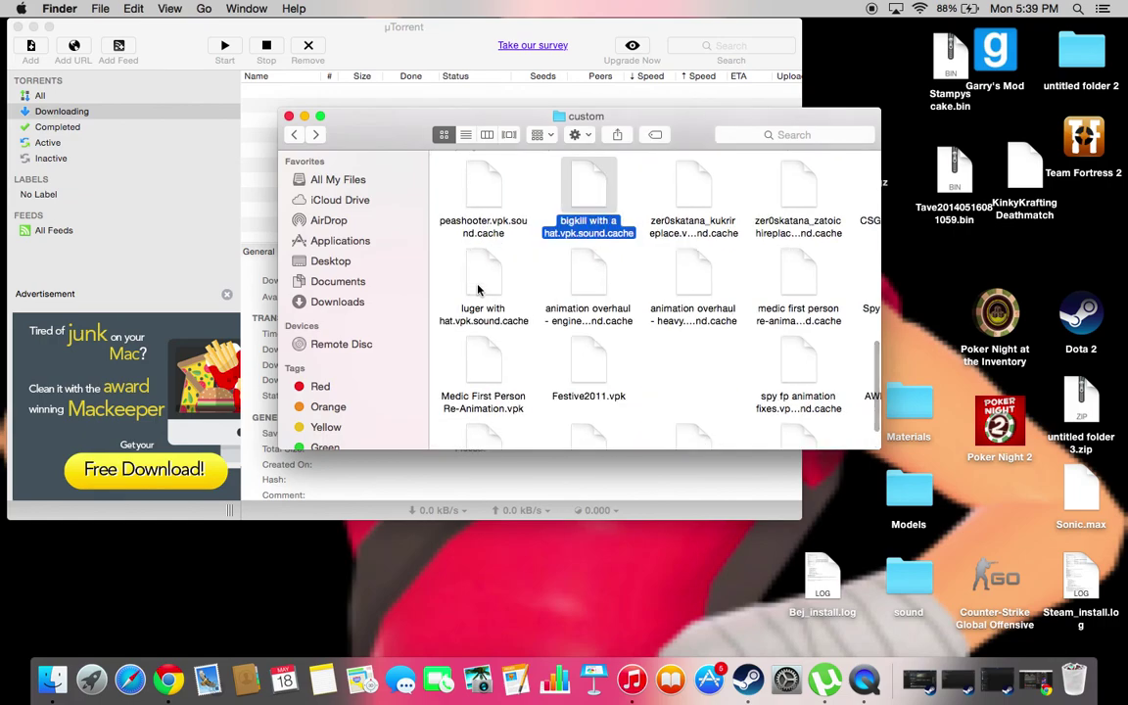
pyautogui.press('Right')
pyautogui.press('Right')
pyautogui.press('Right')
pyautogui.press('Up')
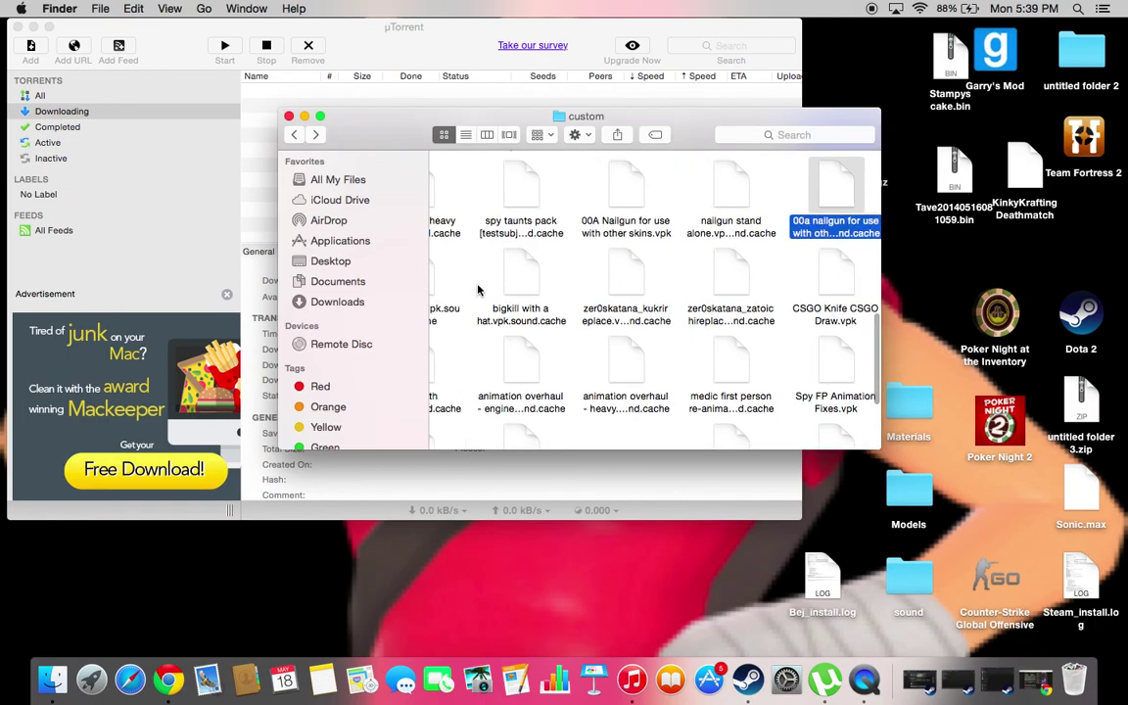
pyautogui.press('Up')
pyautogui.press('Left')
pyautogui.press('Left')
pyautogui.press('Left')
pyautogui.press('Left')
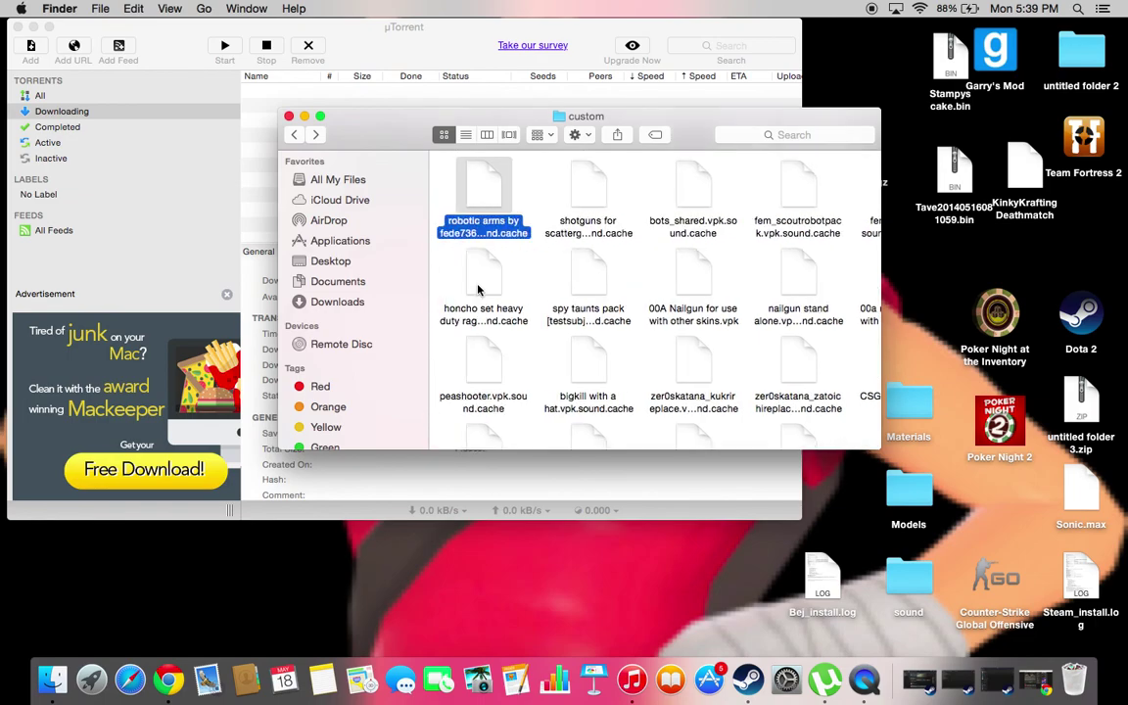
pyautogui.press('Up')
pyautogui.press('Right')
pyautogui.press('Right')
pyautogui.press('Right')
pyautogui.press('Right')
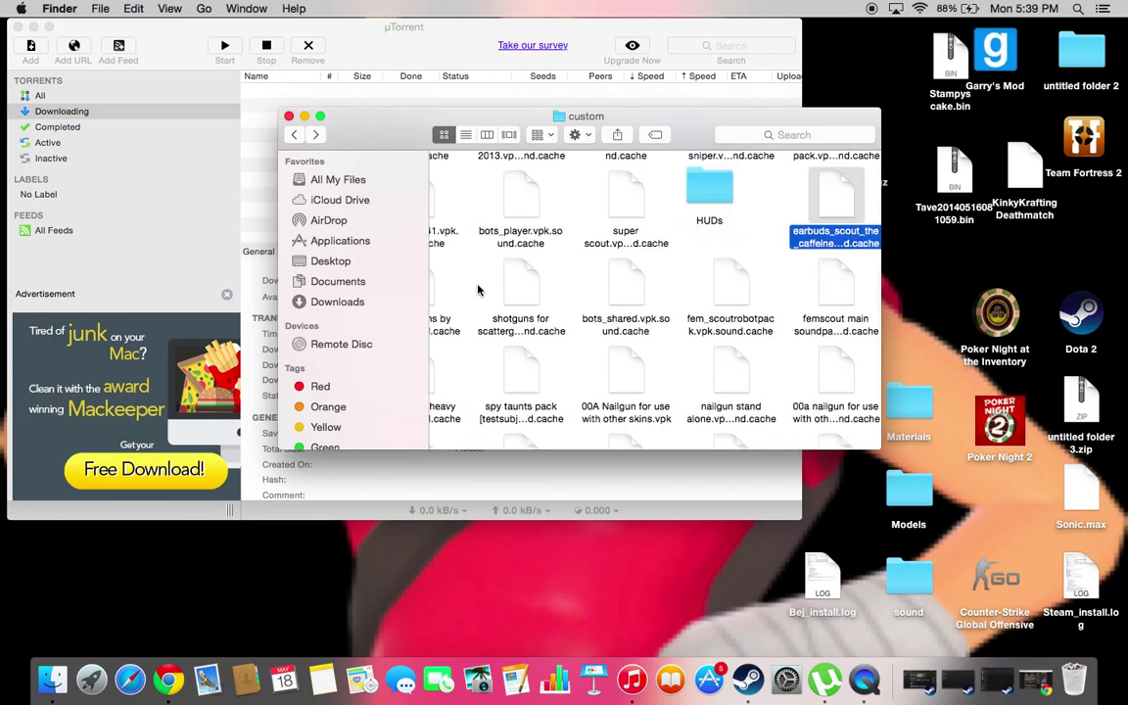
pyautogui.press('Up')
pyautogui.press('Left')
pyautogui.press('Left')
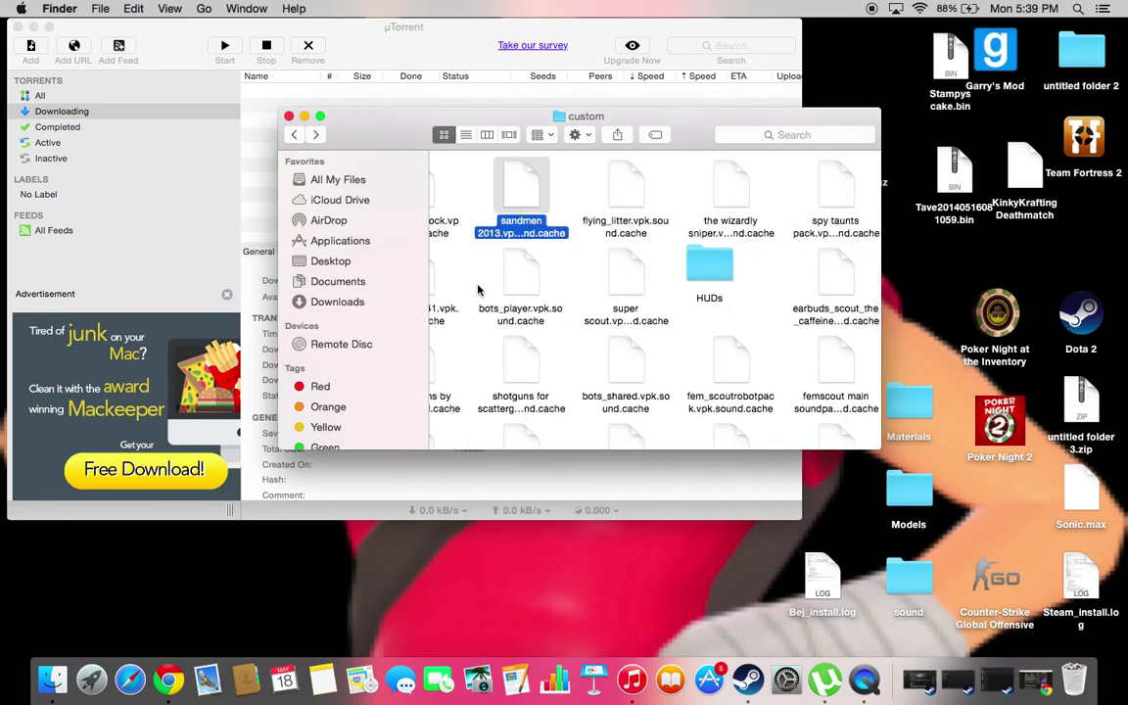
pyautogui.press('Up')
pyautogui.press('Left')
pyautogui.press('Up')
pyautogui.press('Right')
pyautogui.press('Right')
pyautogui.press('Right')
pyautogui.press('Right')
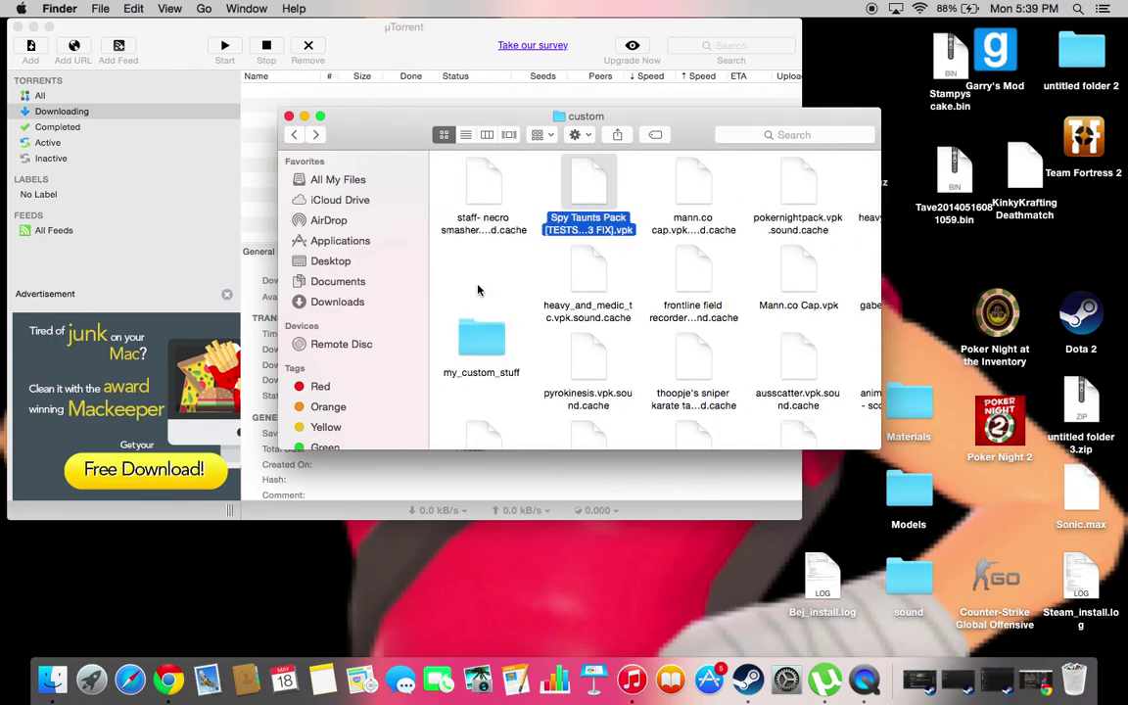
pyautogui.press('Down')
pyautogui.press('Down')
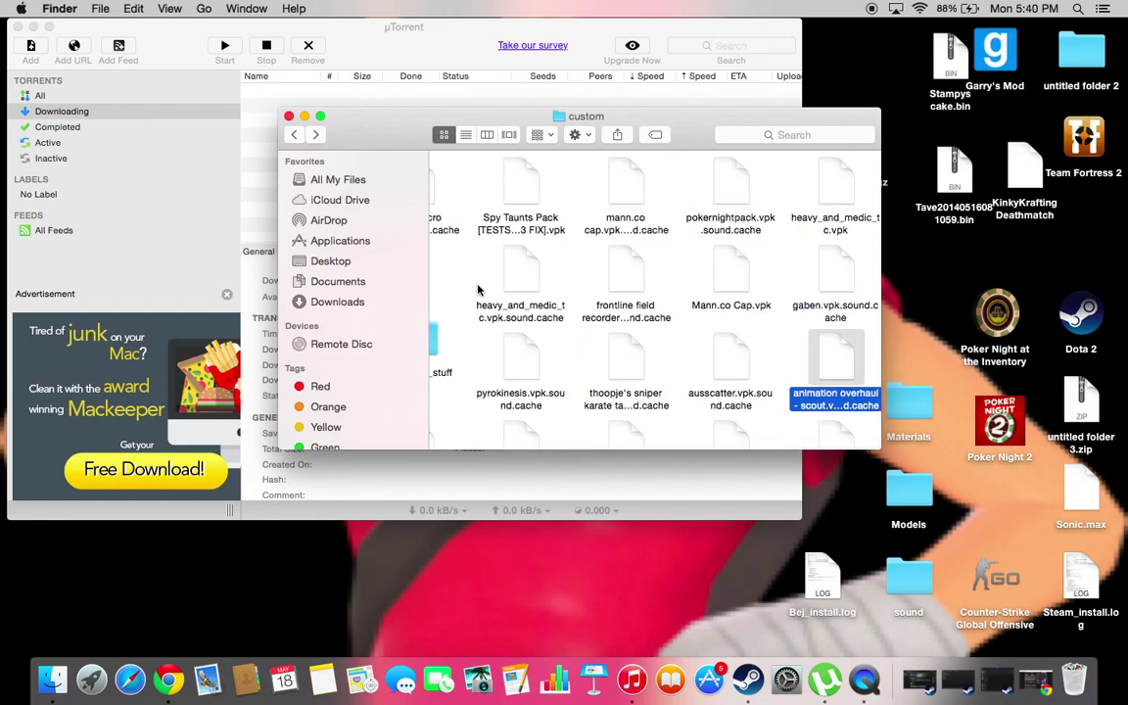
pyautogui.press('Down')
pyautogui.press('Down')
pyautogui.press('Down')
pyautogui.press('Down')
pyautogui.press('Down')
pyautogui.press('Down')
pyautogui.press('Down')
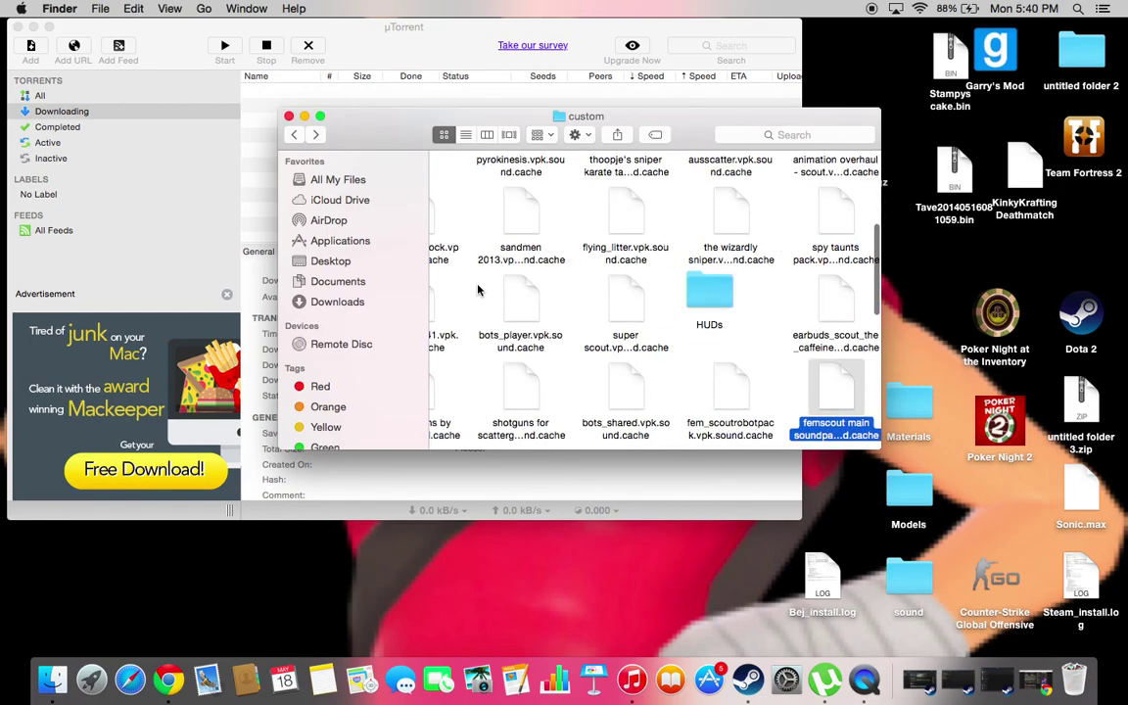
pyautogui.press('Left')
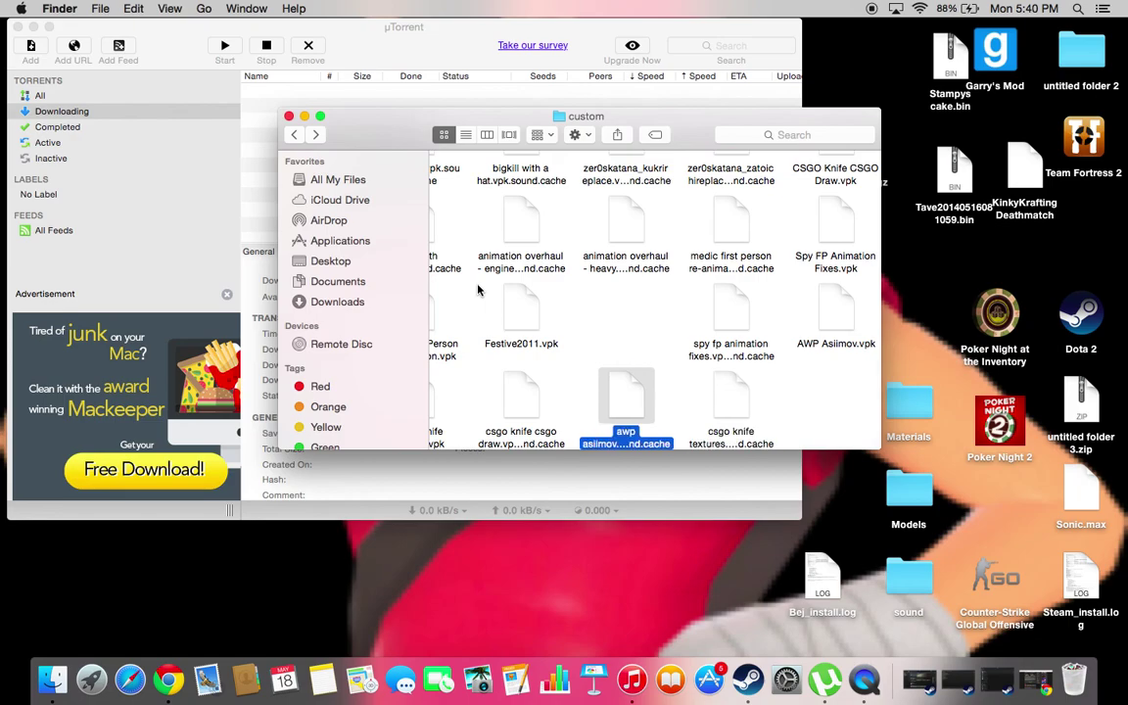
pyautogui.press('Up')
pyautogui.press('Up')
pyautogui.press('Right')
pyautogui.press('Left')
pyautogui.press('Left')
pyautogui.press('Left')
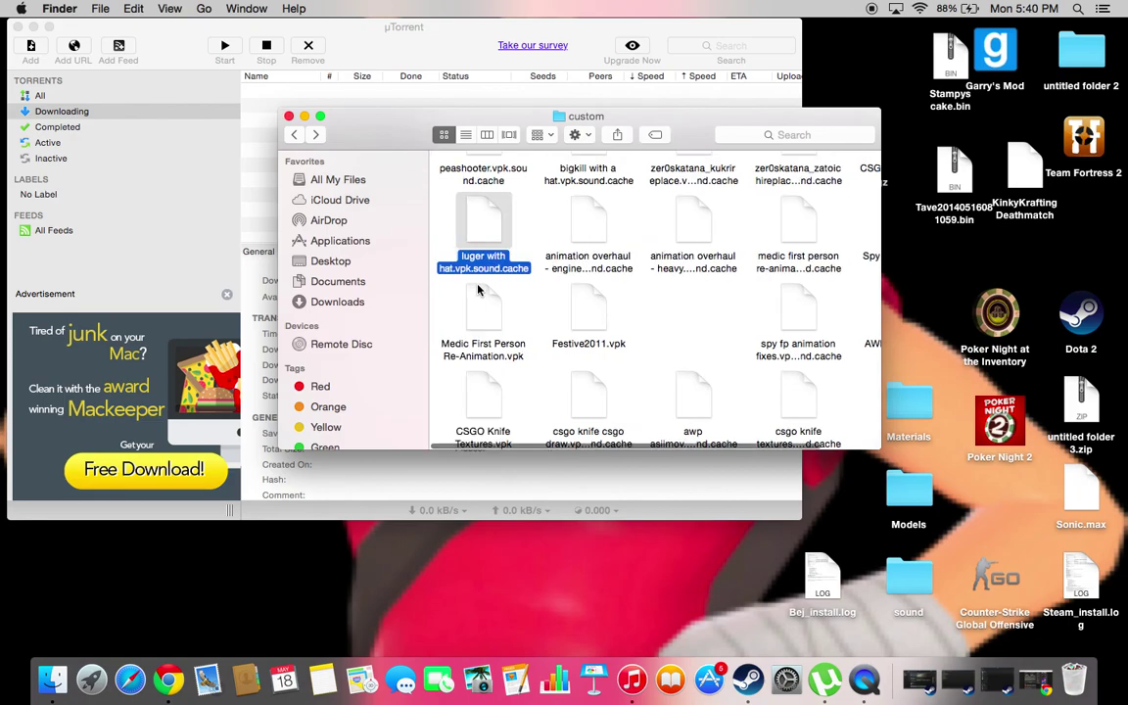
pyautogui.press('Up')
pyautogui.press('Up')
pyautogui.press('Right')
pyautogui.press('Right')
pyautogui.press('Right')
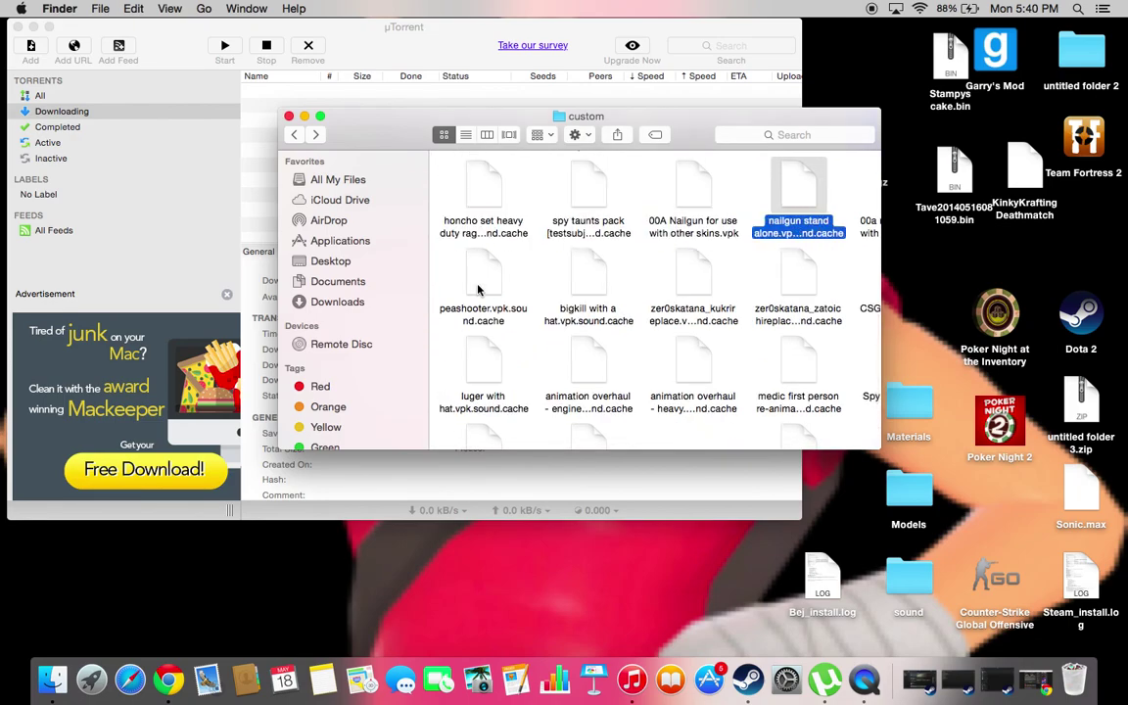
pyautogui.press('Down')
pyautogui.press('Right')
pyautogui.press('Down')
pyautogui.press('Up')
pyautogui.press('Up')
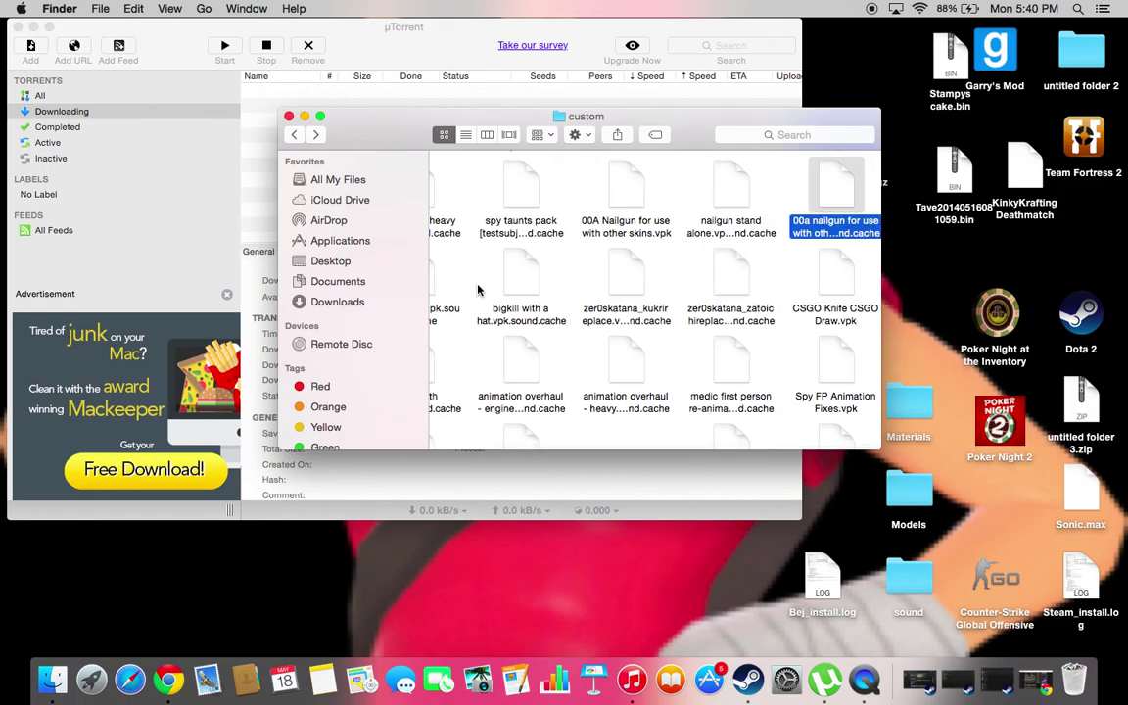
pyautogui.press('Up')
pyautogui.press('Left')
pyautogui.press('Left')
pyautogui.press('Left')
pyautogui.press('Left')
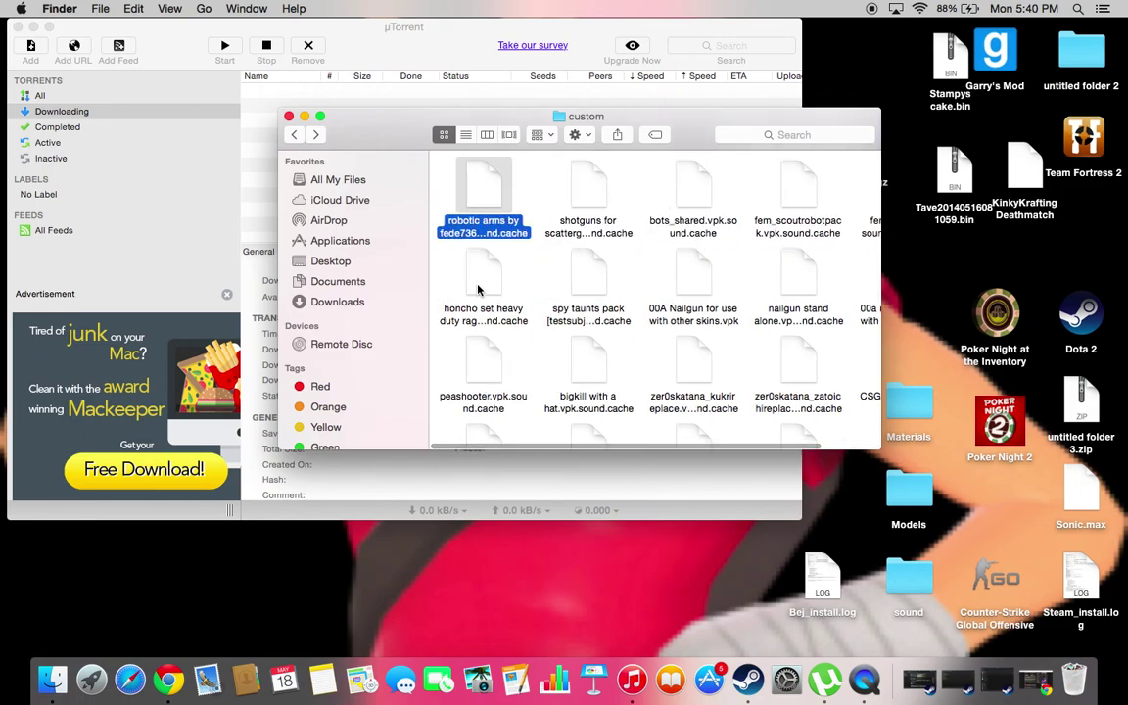
pyautogui.press('Up')
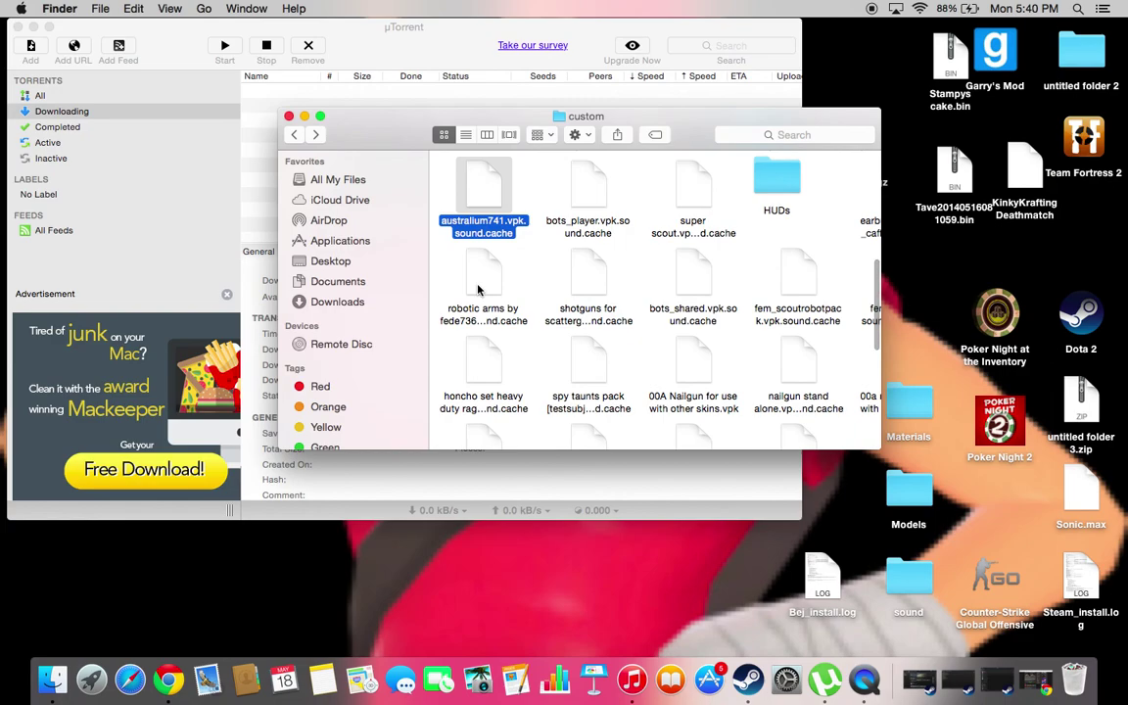
pyautogui.press('Right')
pyautogui.press('Right')
pyautogui.press('Right')
pyautogui.press('Right')
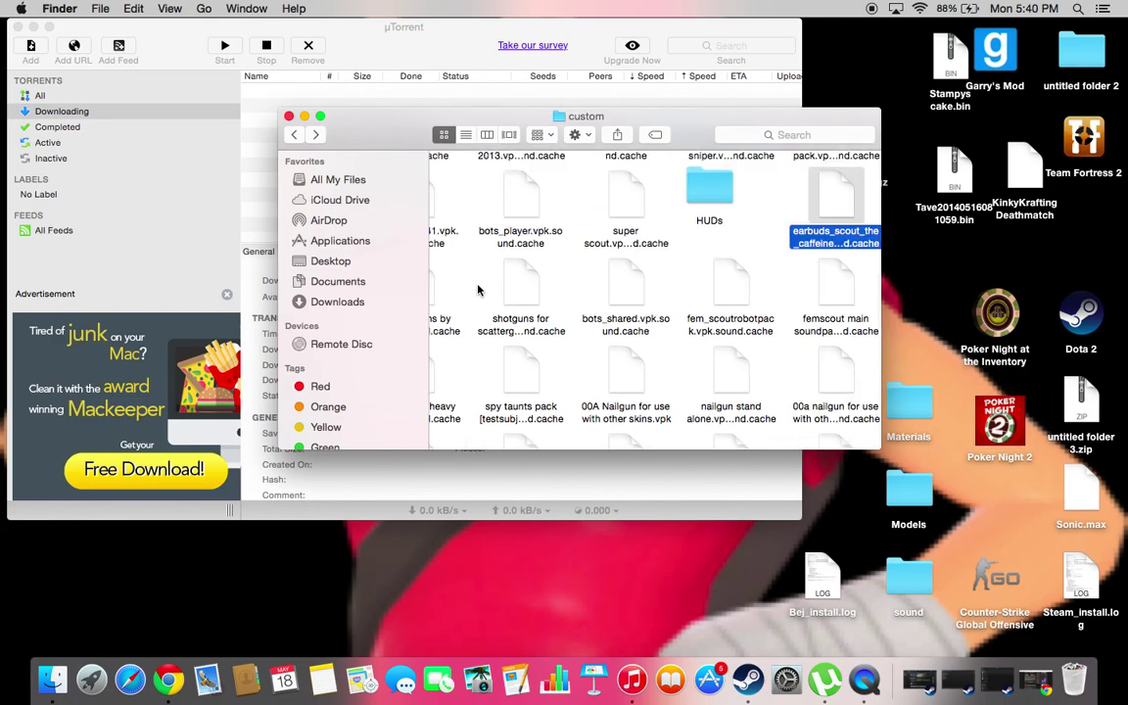
pyautogui.press('Up')
pyautogui.press('Left')
pyautogui.press('Left')
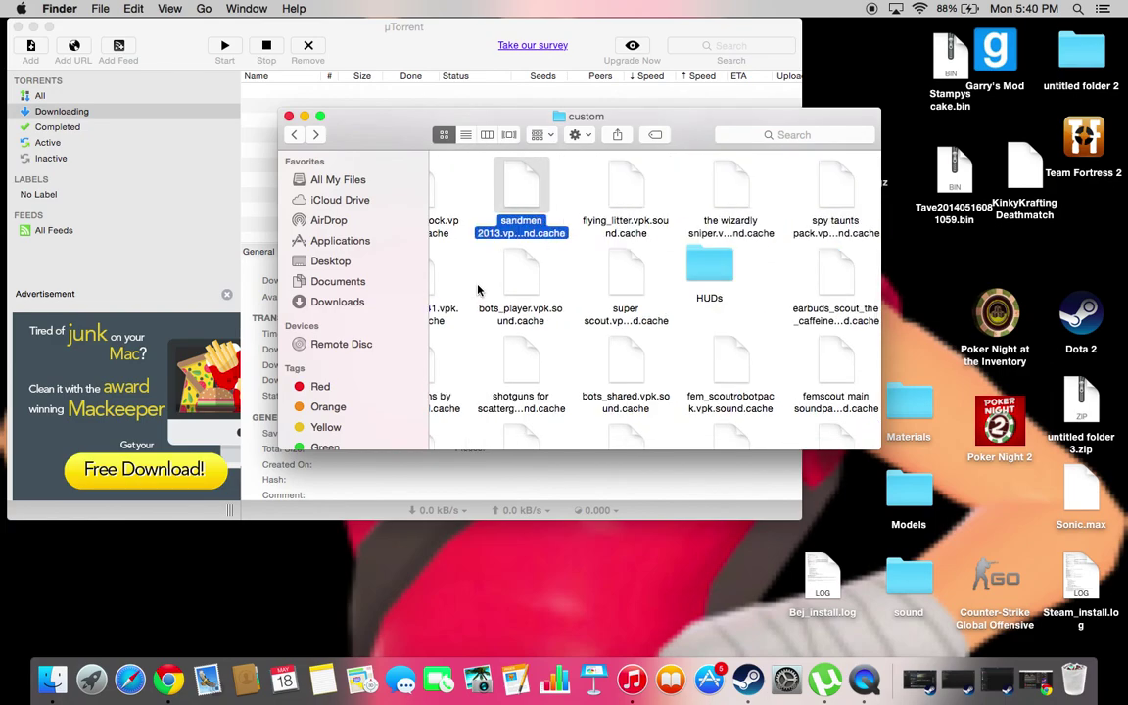
pyautogui.press('Left')
pyautogui.press('Up')
pyautogui.press('Right')
pyautogui.press('Right')
pyautogui.press('Right')
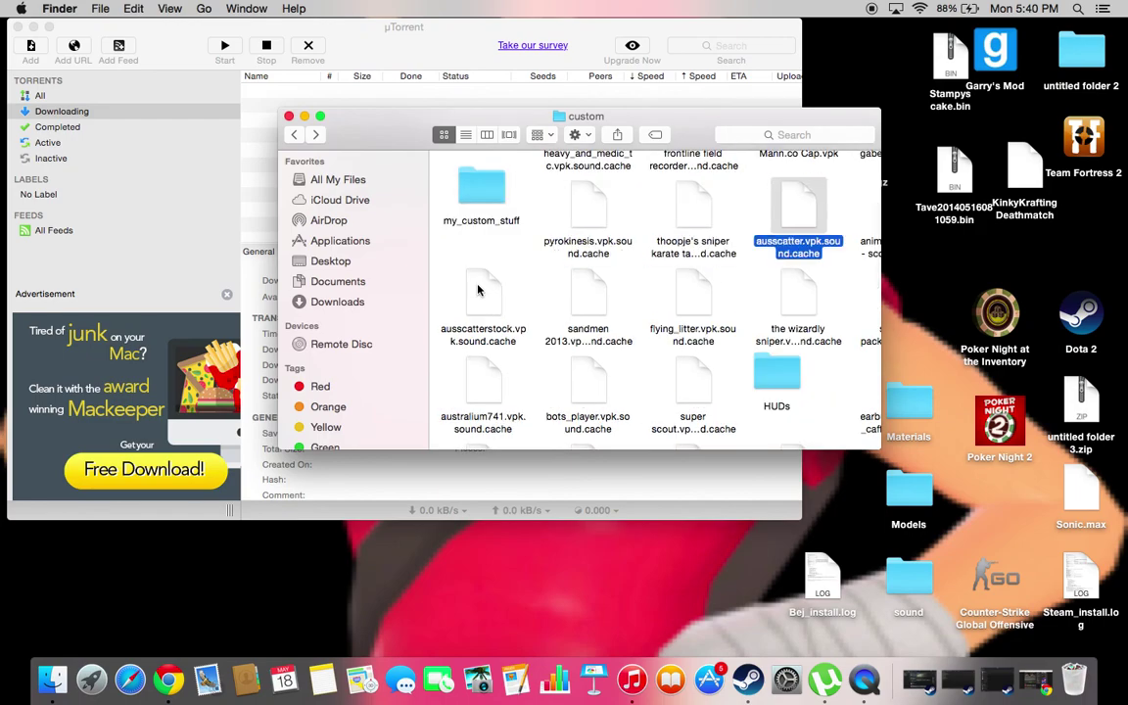
pyautogui.press('Right')
pyautogui.press('Up')
pyautogui.press('Left')
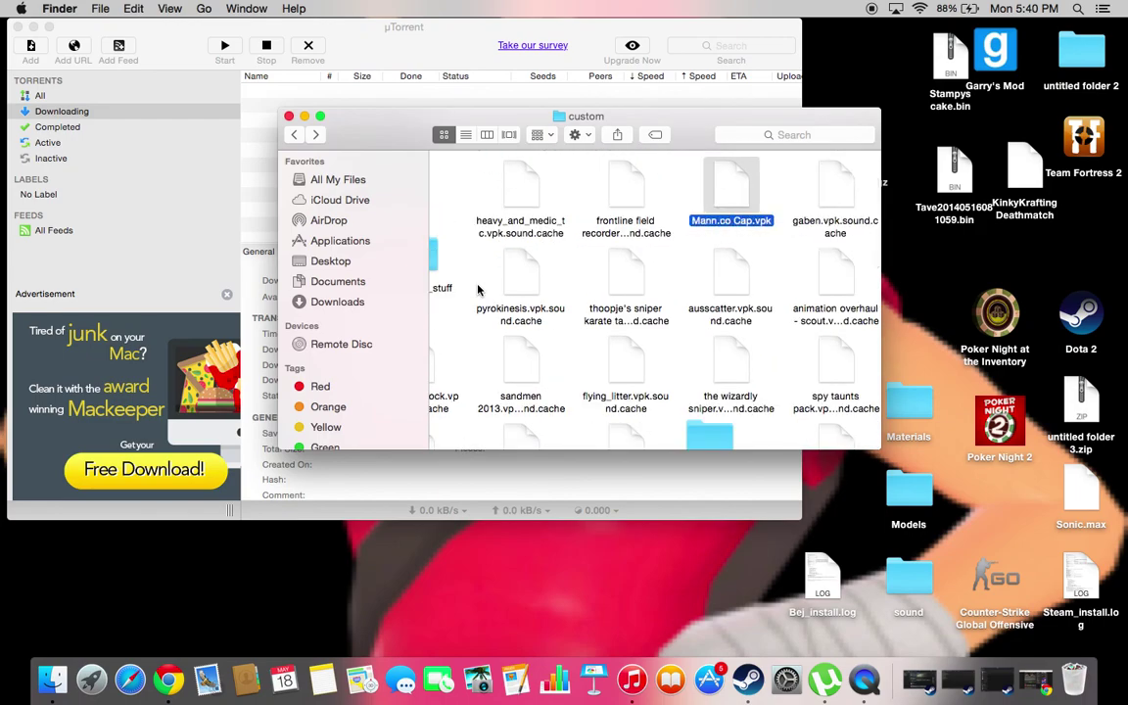
pyautogui.press('Left')
pyautogui.press('Left')
pyautogui.press('Left')
pyautogui.press('Up')
pyautogui.press('Right')
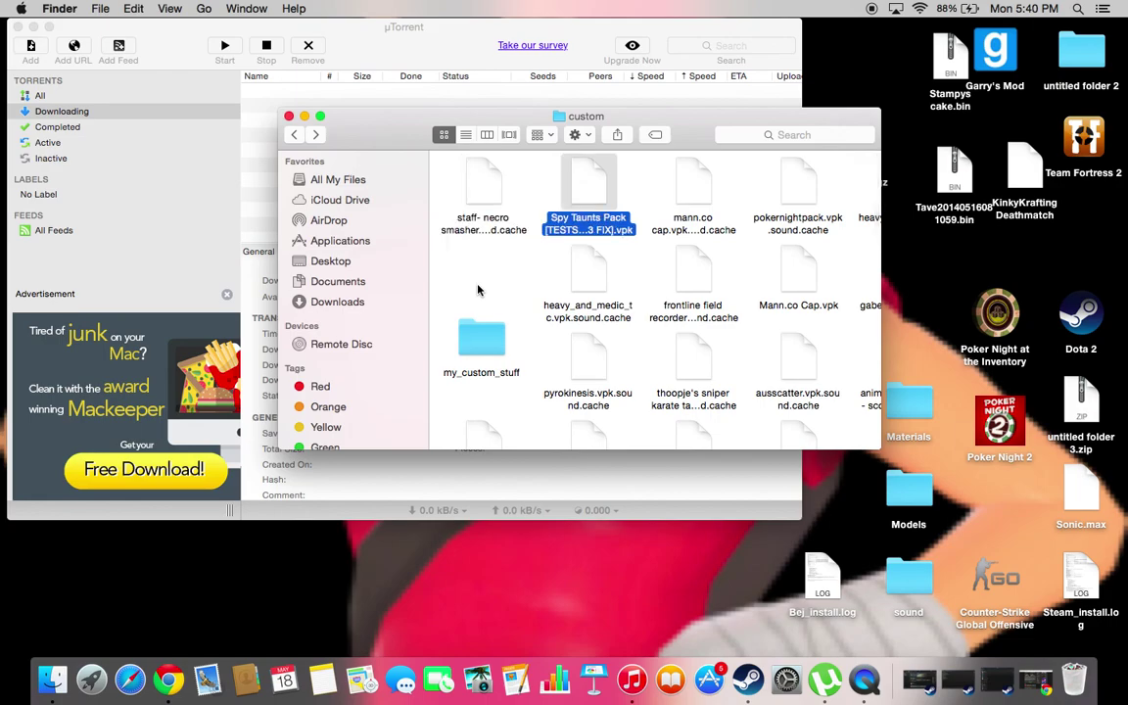
pyautogui.press('Right')
pyautogui.press('Right')
pyautogui.press('Right')
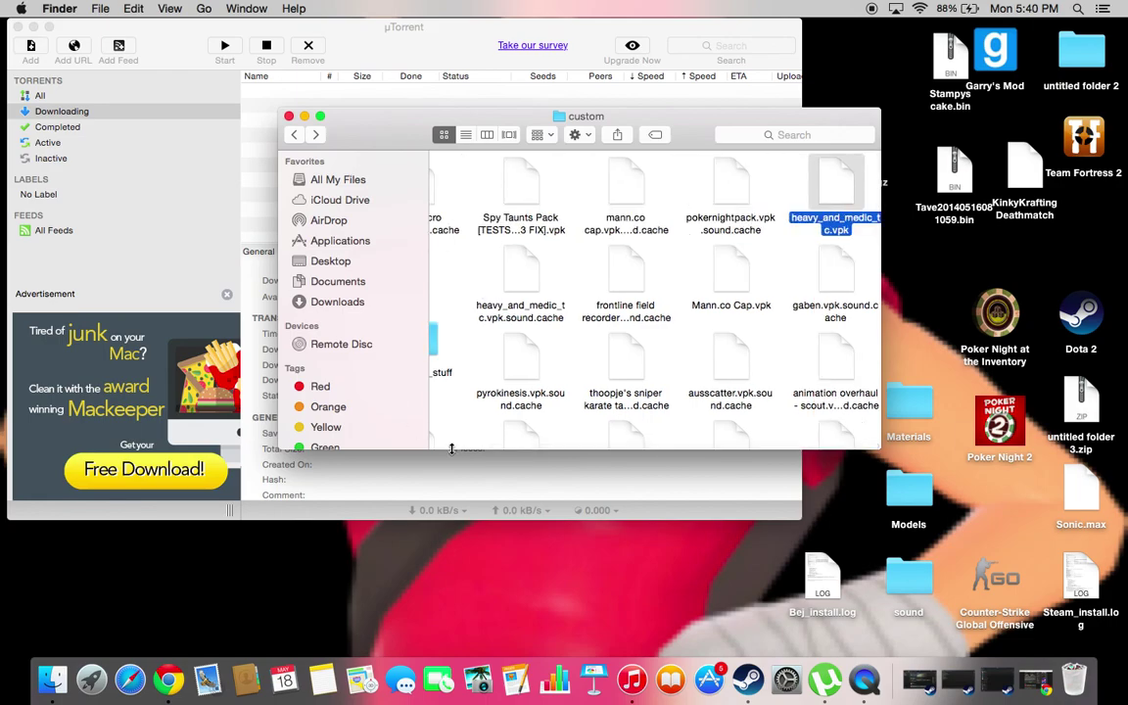
# Step: Restore Chrome and start downloading the 2011 Festive Weapons mod from GameBanana
pyautogui.click(43, 678)
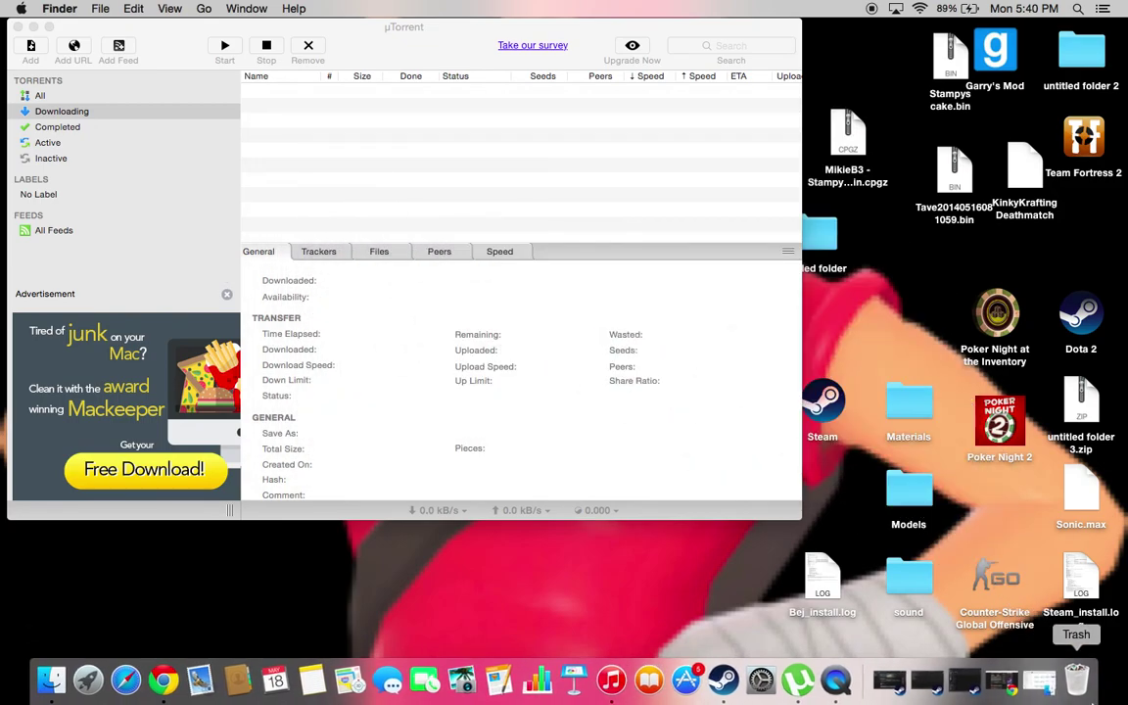
pyautogui.click(926, 680)
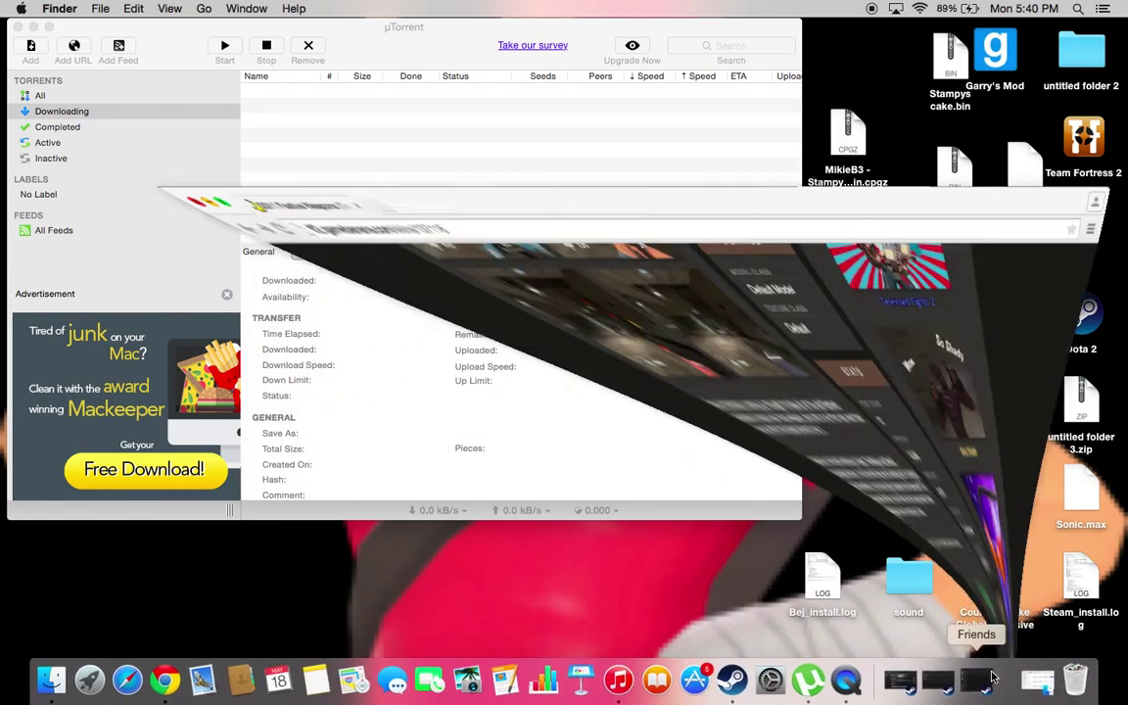
pyautogui.click(1114, 60)
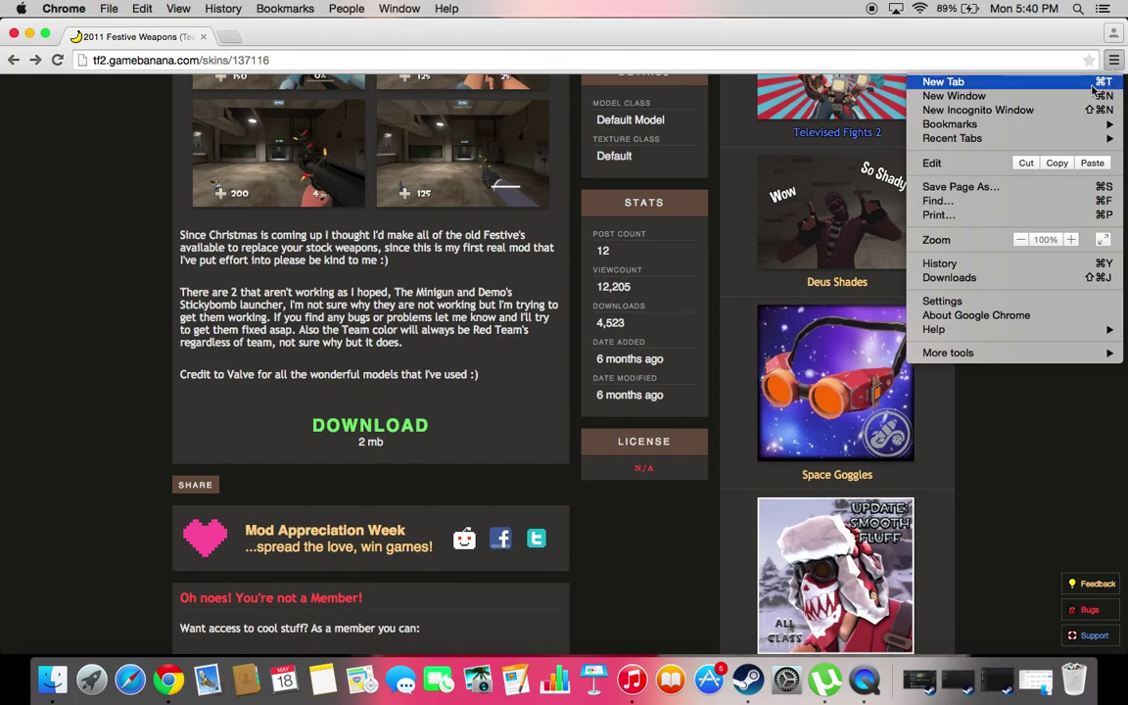
pyautogui.click(395, 426)
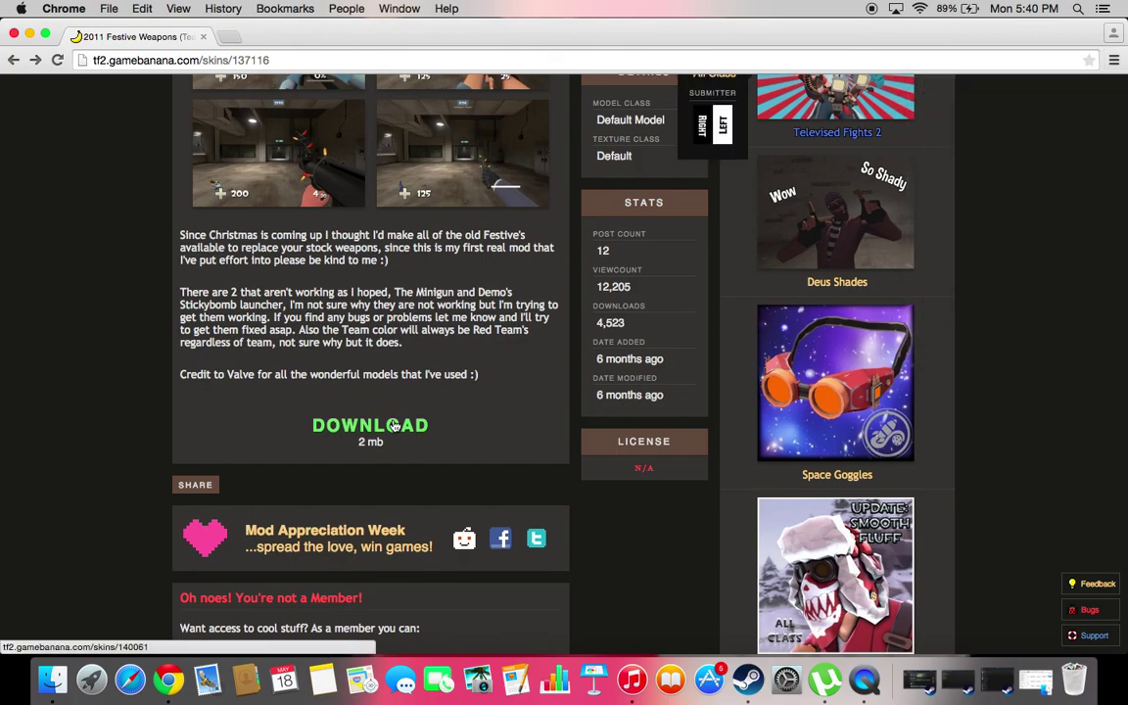
pyautogui.click(395, 426)
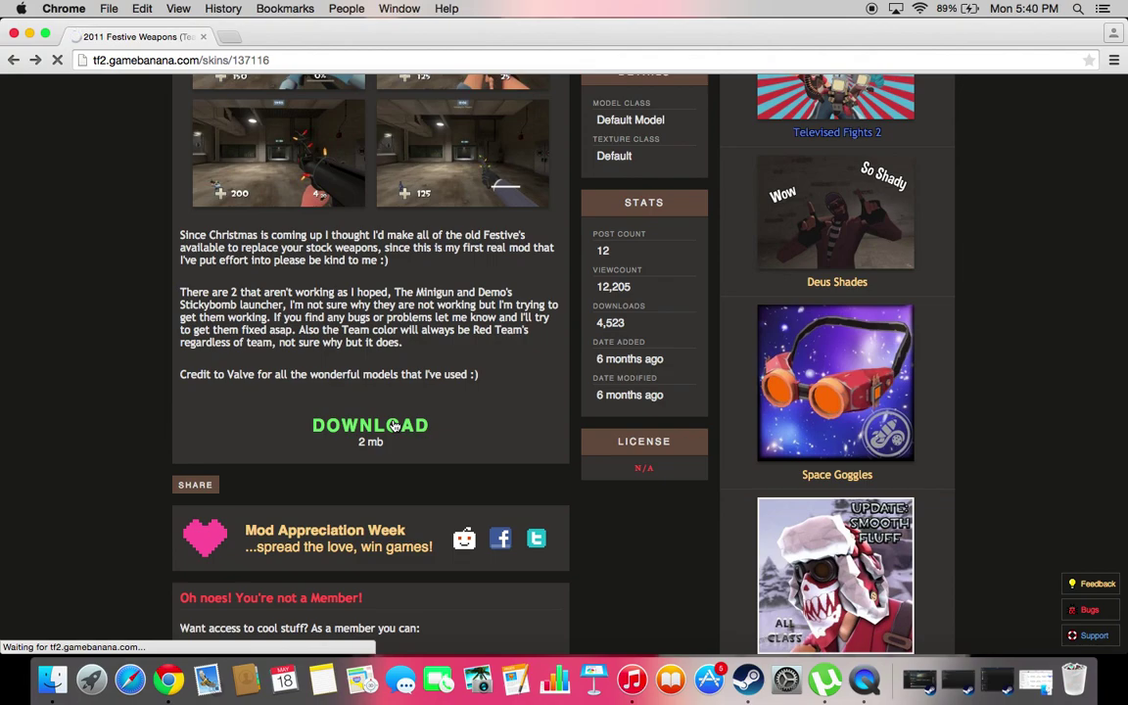
# Step: Open Chrome's browsing history in a new tab
pyautogui.scroll(-2, 842, 294)
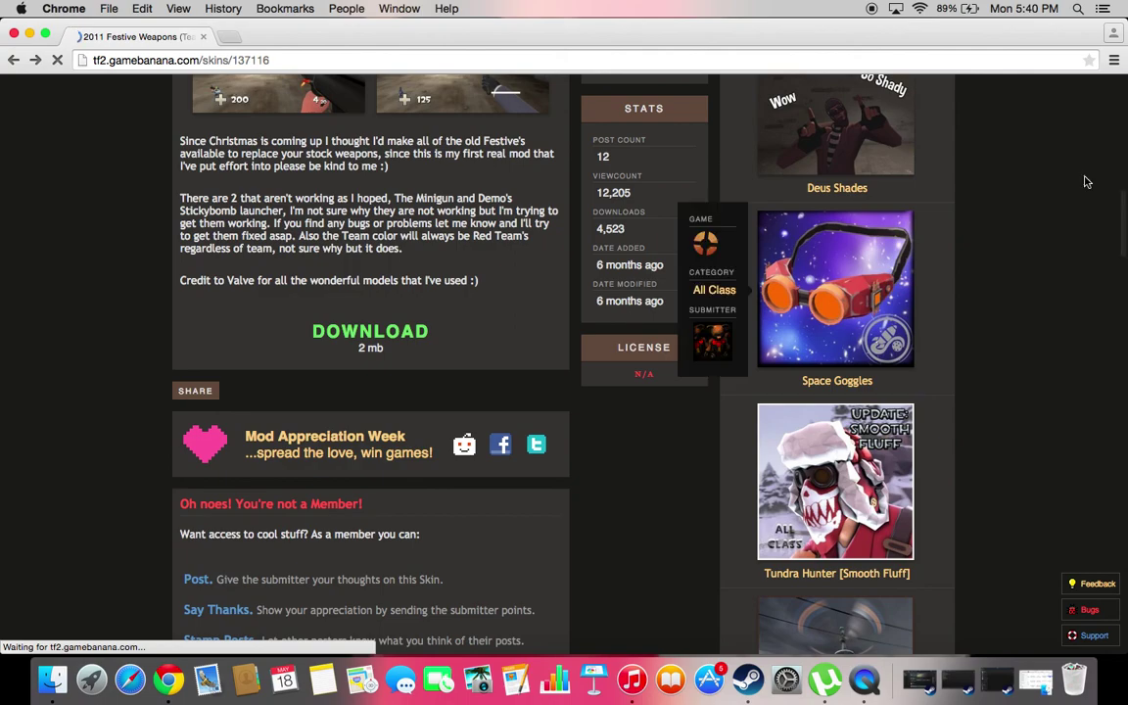
pyautogui.click(1114, 60)
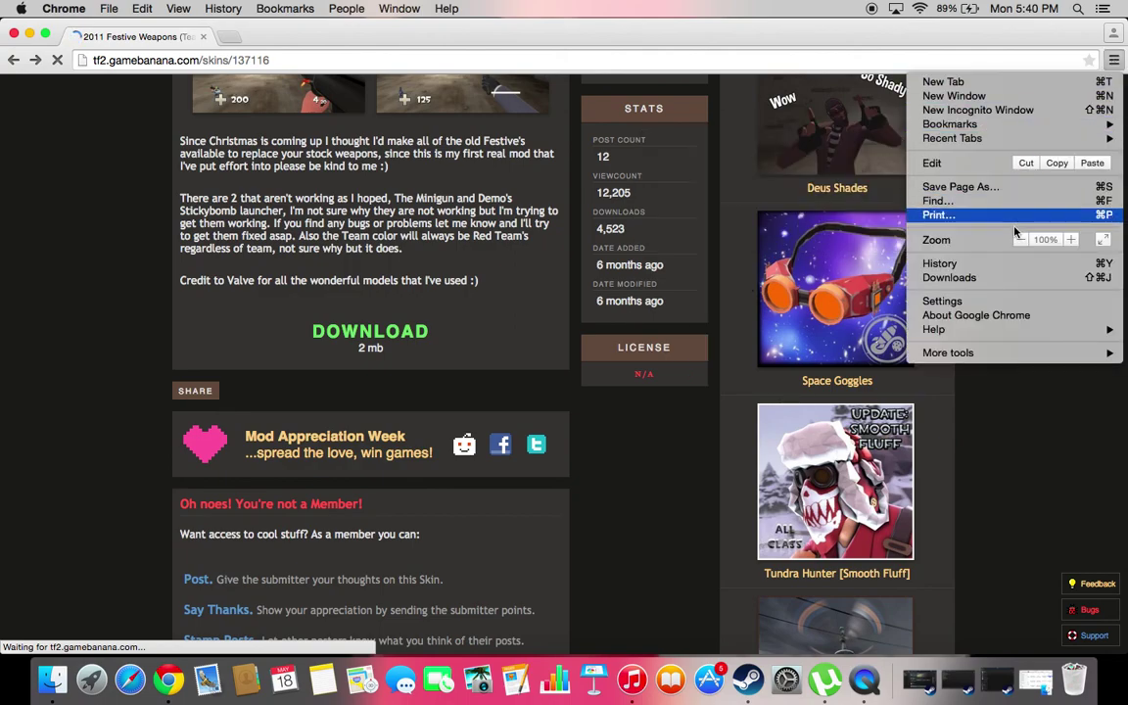
pyautogui.click(1012, 263)
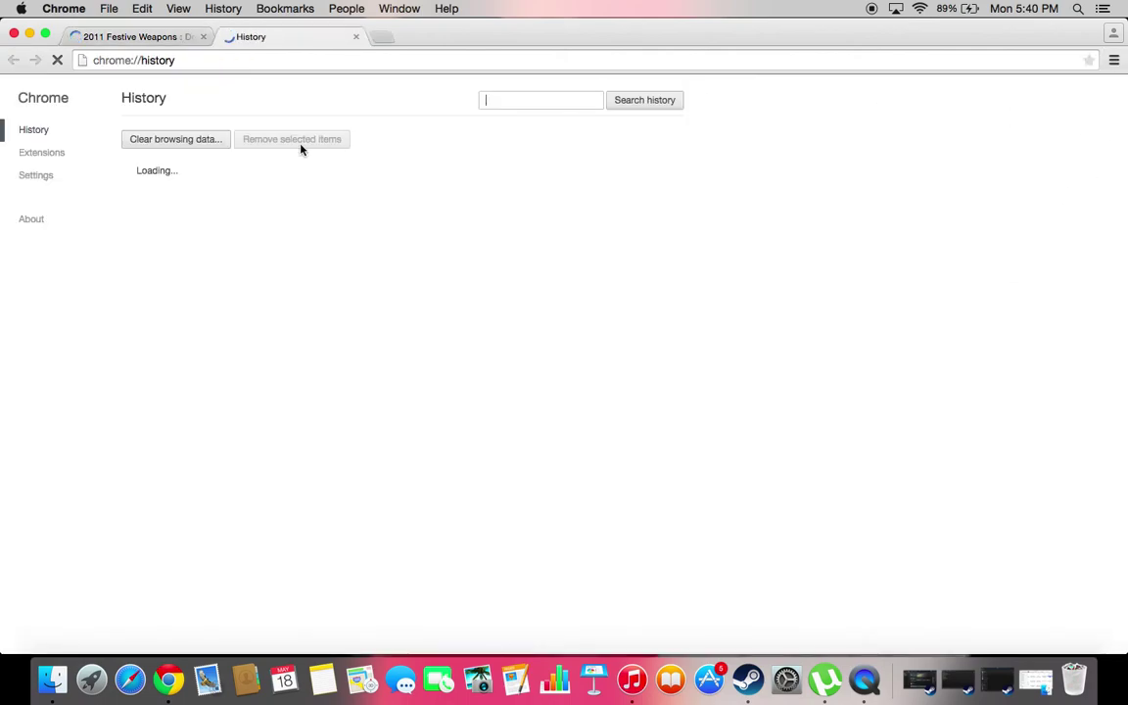
# Step: Open Chrome's Downloads list, close the History tab, and extract festive2011.rar into festive2011-1
pyautogui.click(1121, 60)
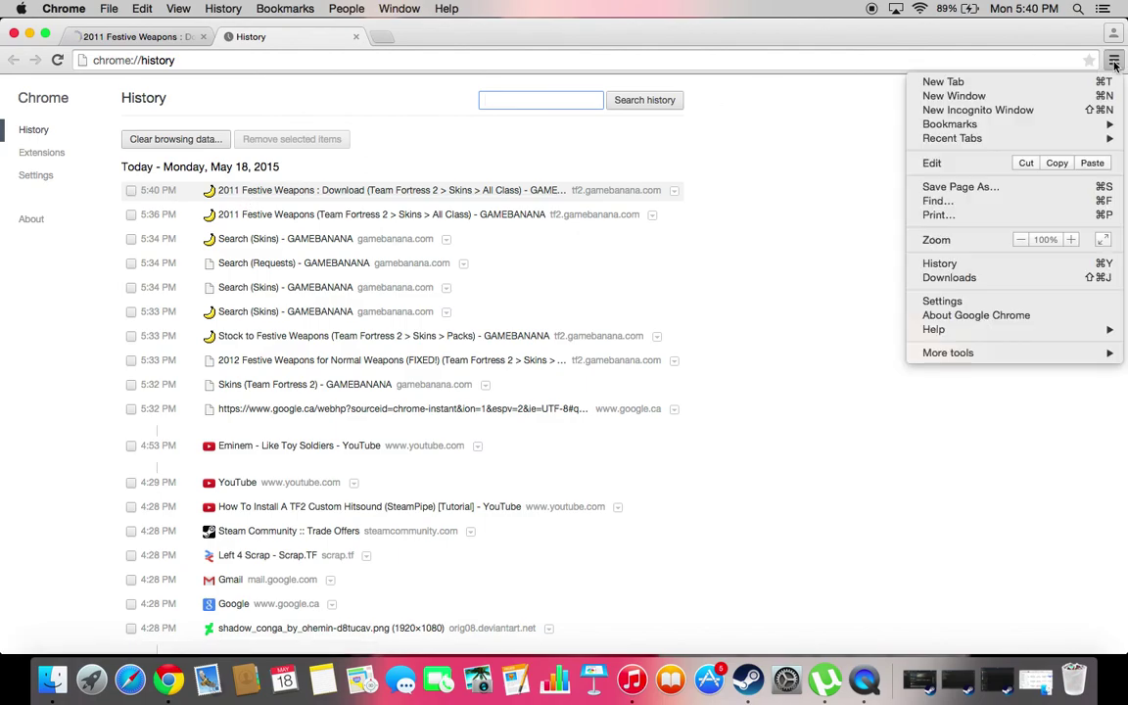
pyautogui.click(973, 280)
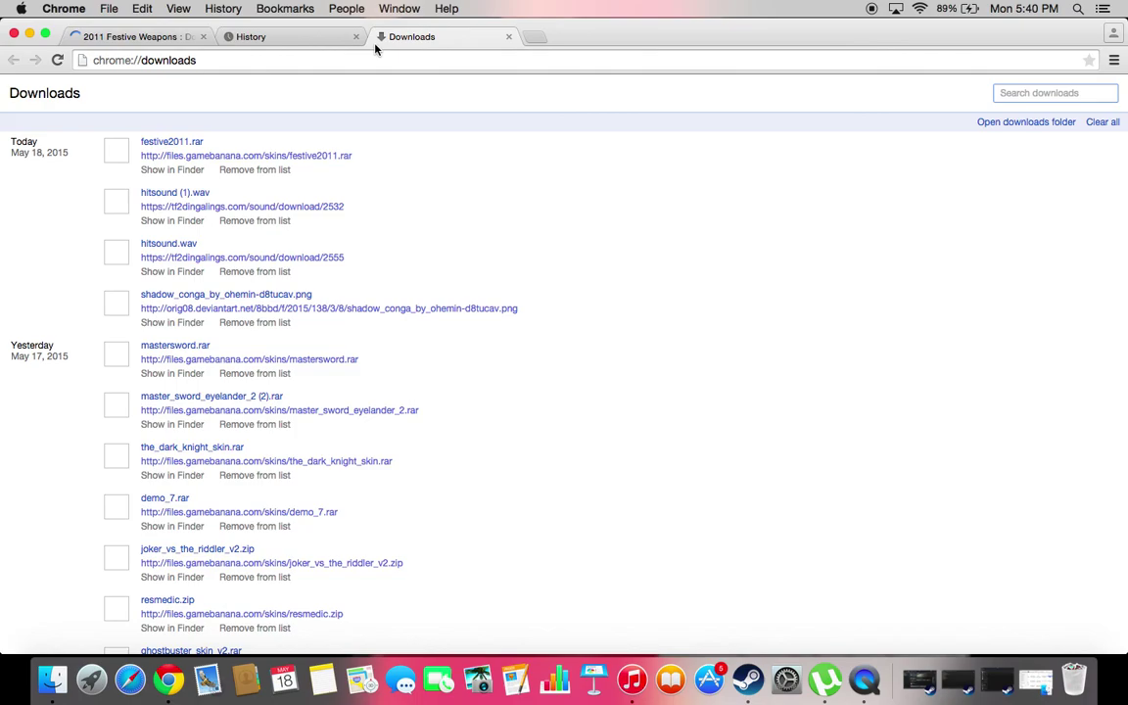
pyautogui.click(355, 36)
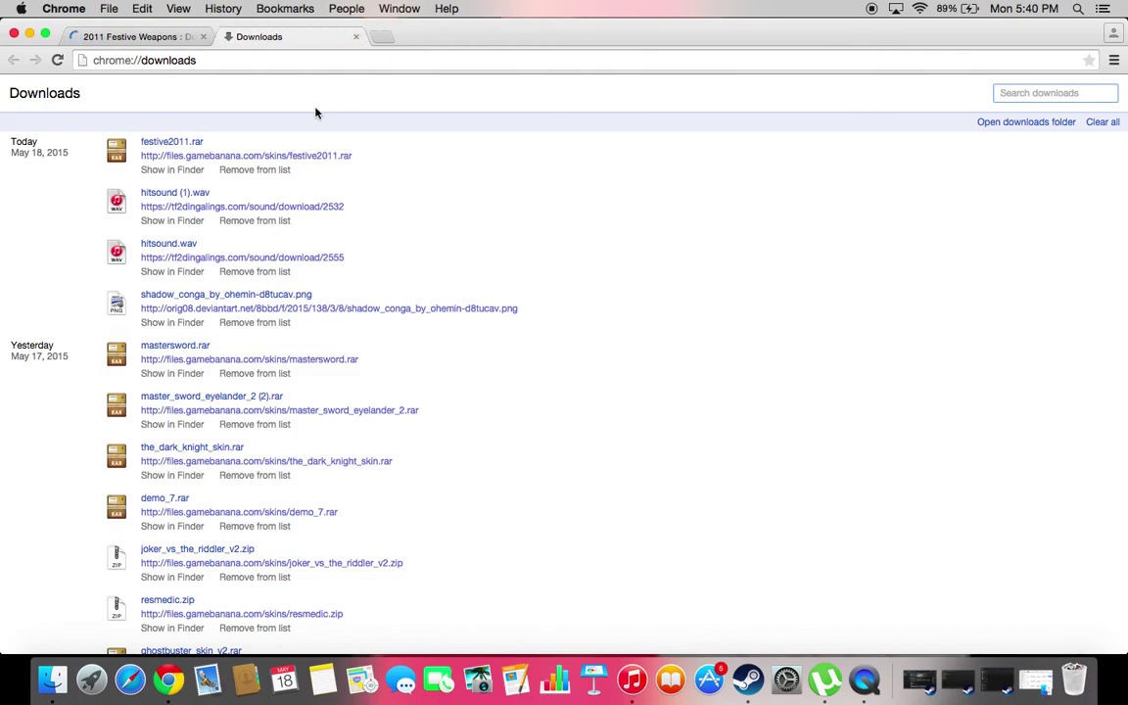
pyautogui.click(195, 145)
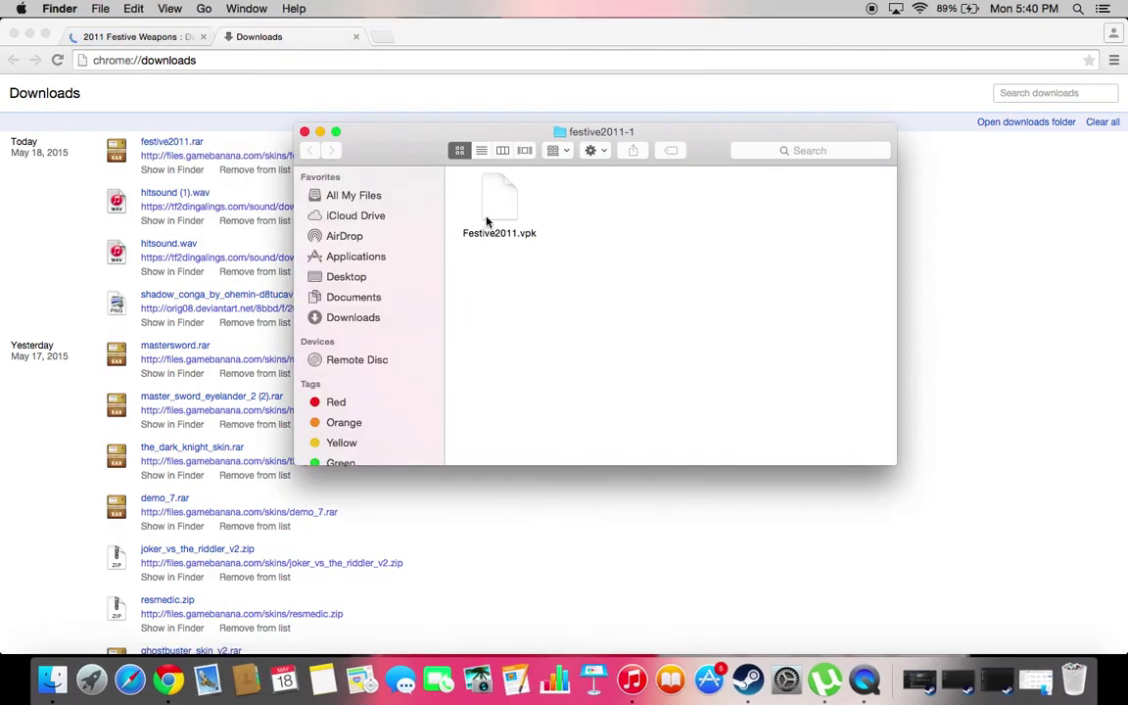
# Step: Copy Festive2011.vpk from the festive2011-1 folder and close that window
pyautogui.click(486, 221)
pyautogui.rightClick(487, 216)
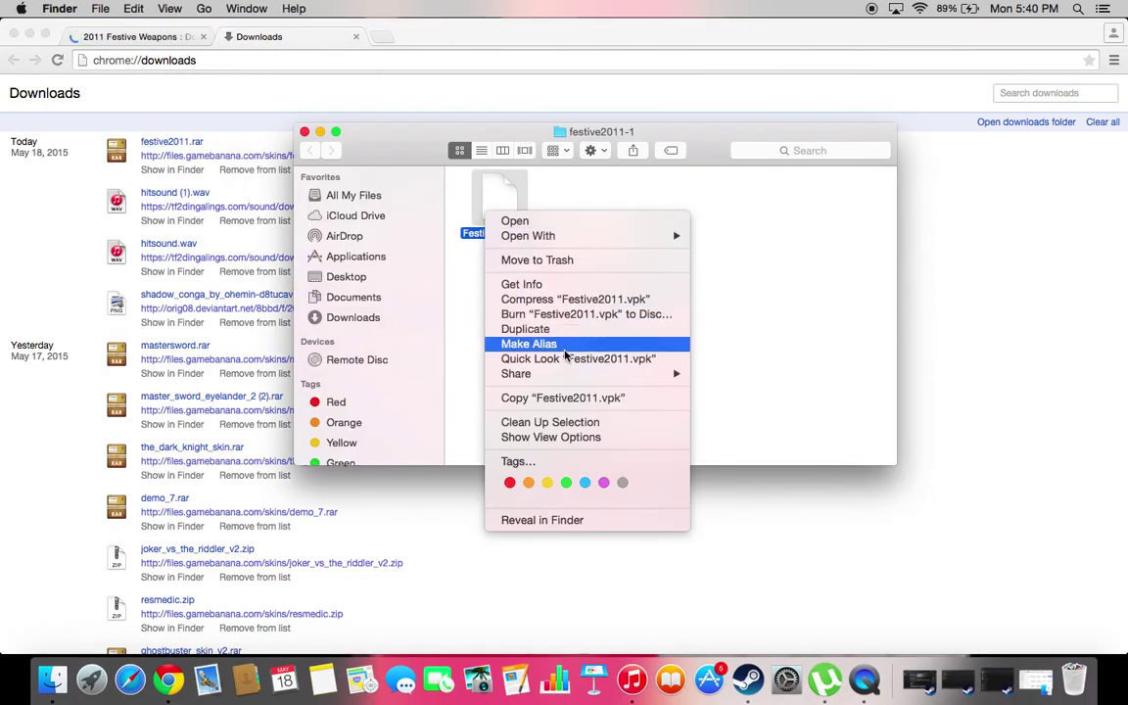
pyautogui.click(561, 399)
pyautogui.click(305, 131)
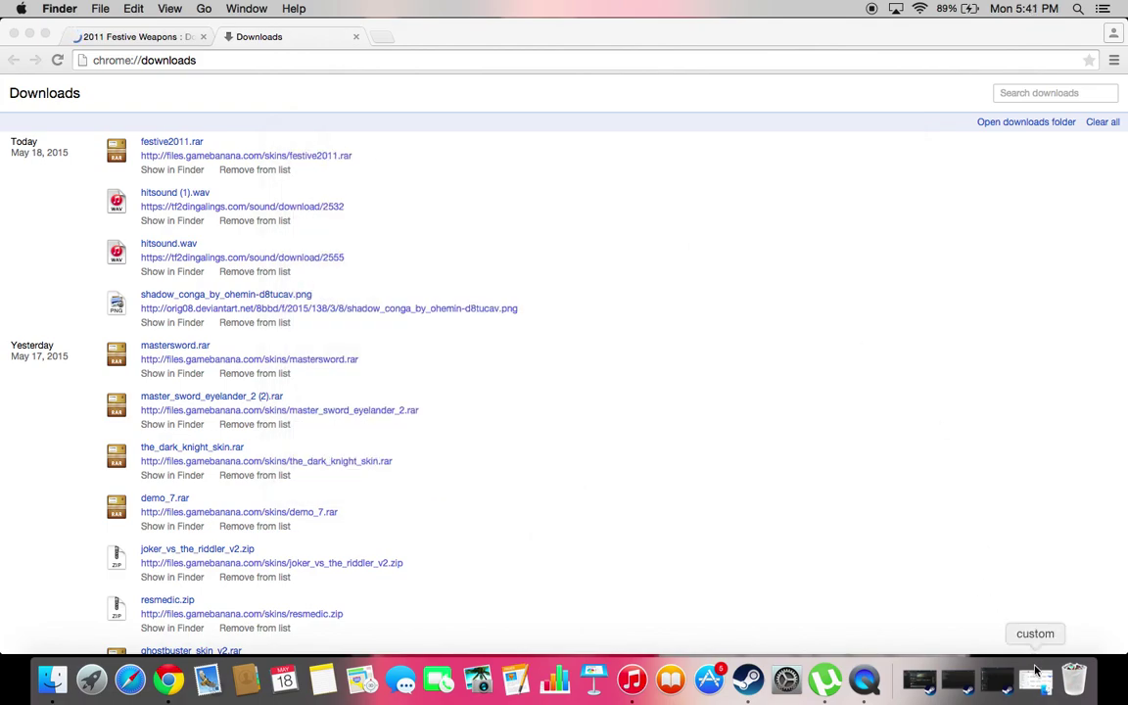
# Step: Paste Festive2011.vpk into tf/custom, replacing the old copy, then minimize Finder and the browser
pyautogui.click(1036, 670)
pyautogui.rightClick(442, 277)
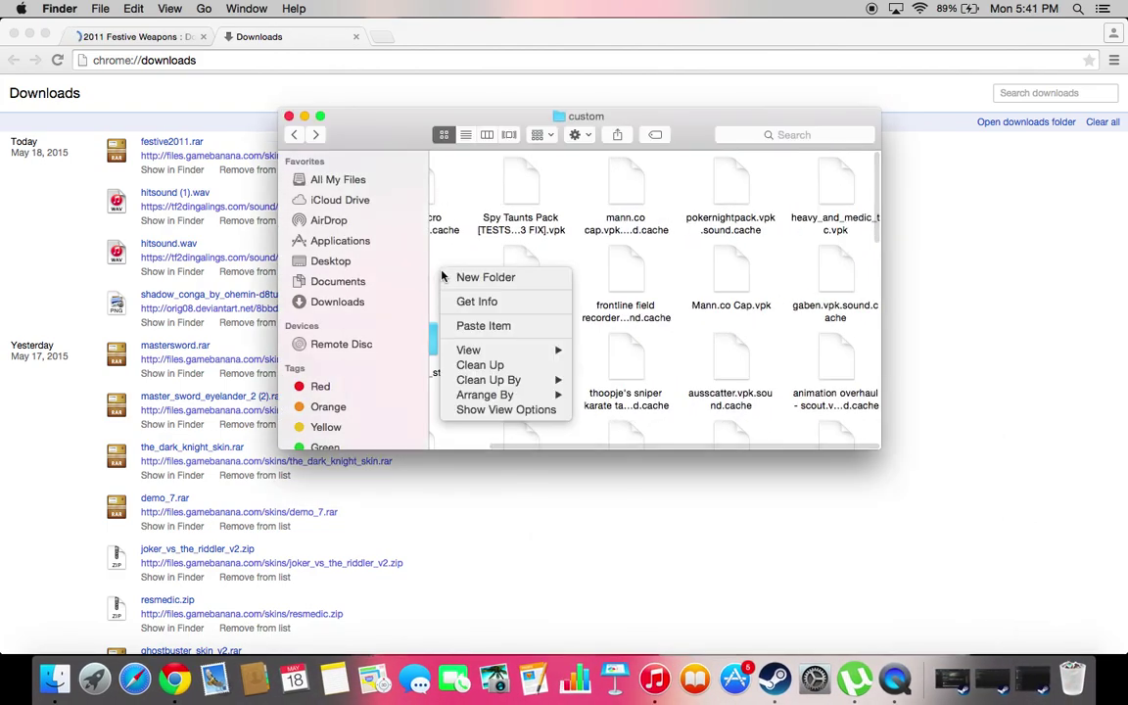
pyautogui.click(504, 325)
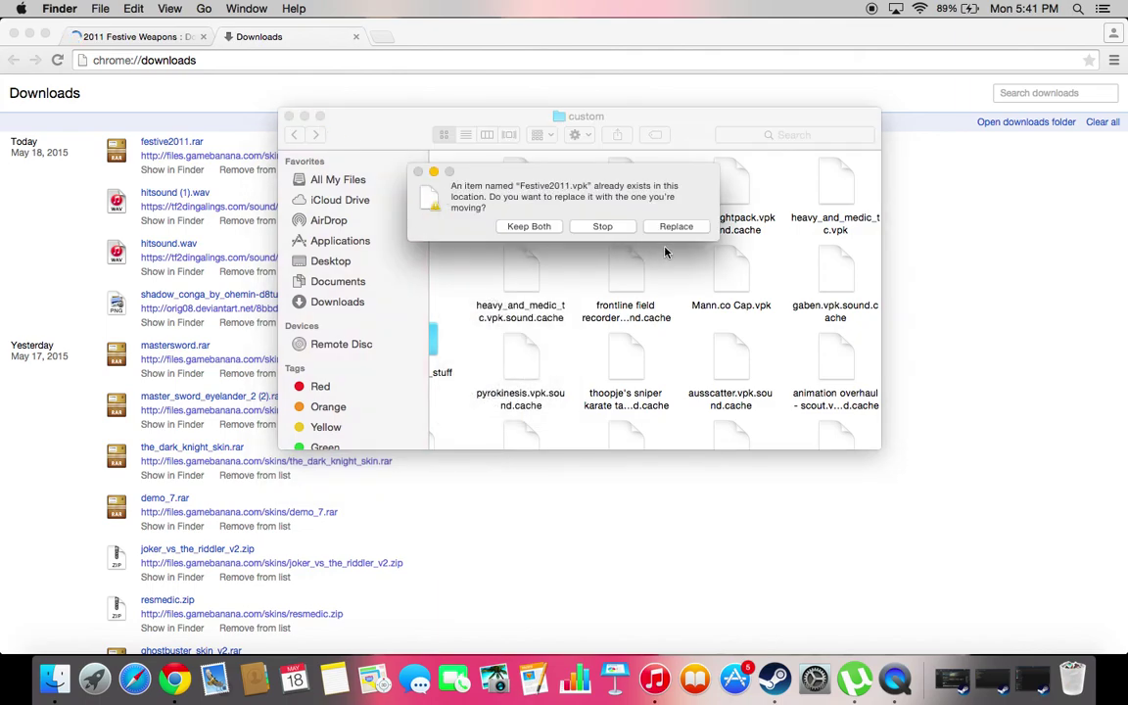
pyautogui.click(676, 226)
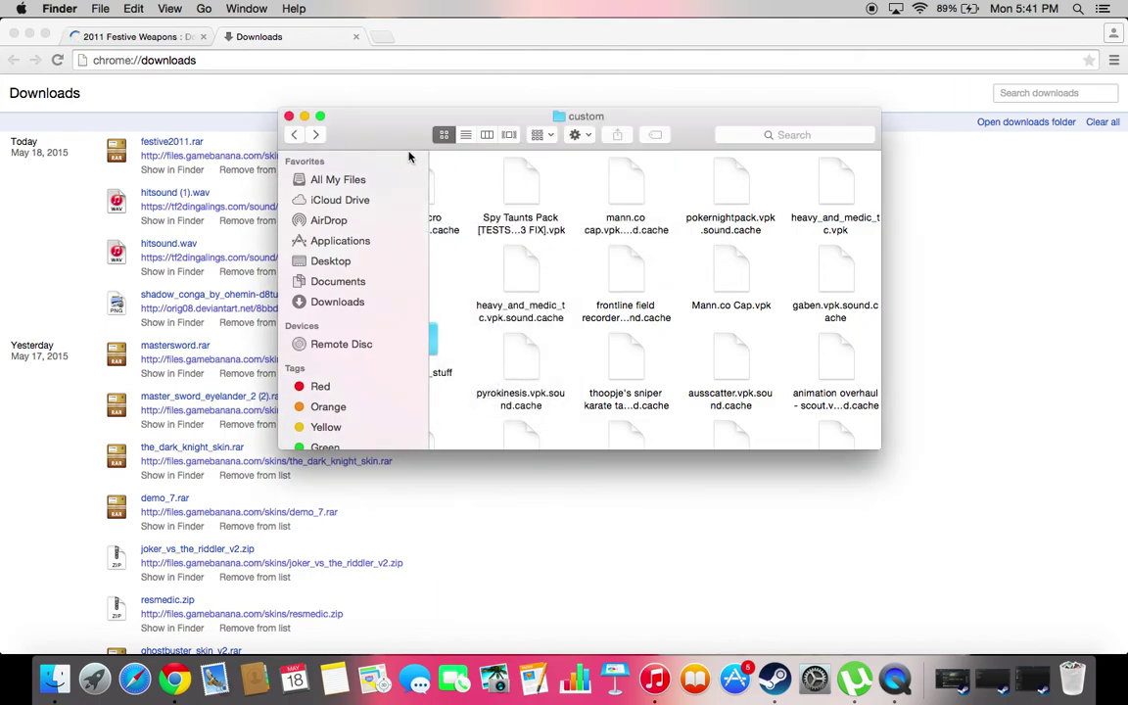
pyautogui.click(305, 115)
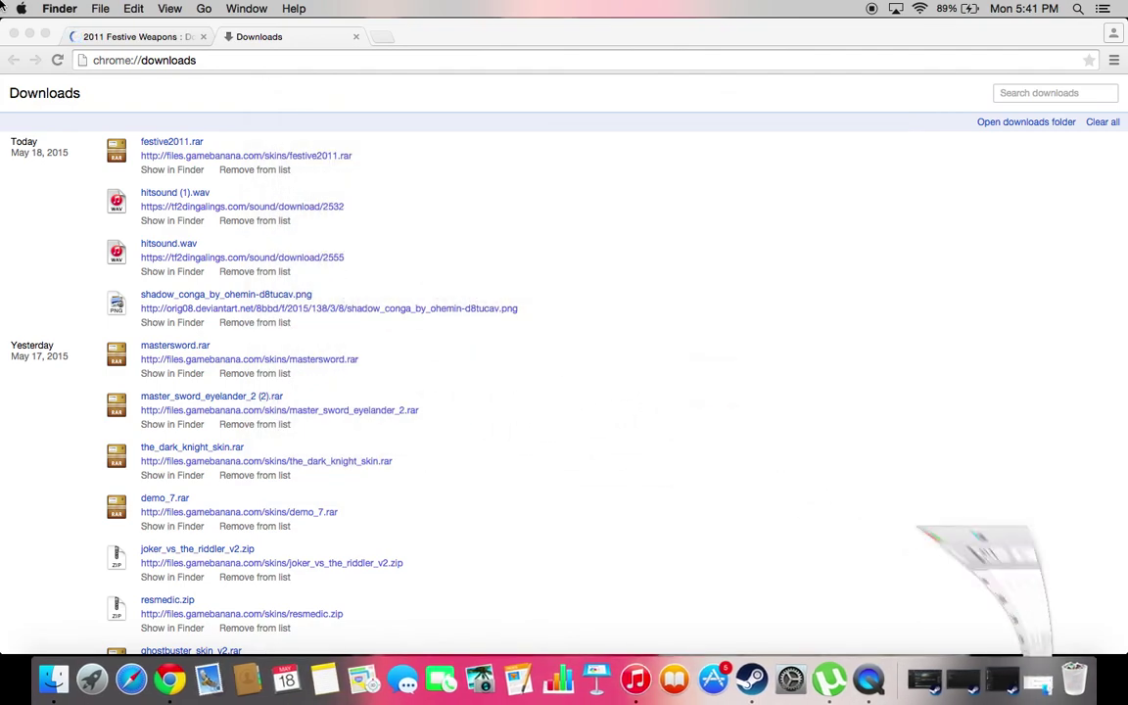
pyautogui.click(29, 34)
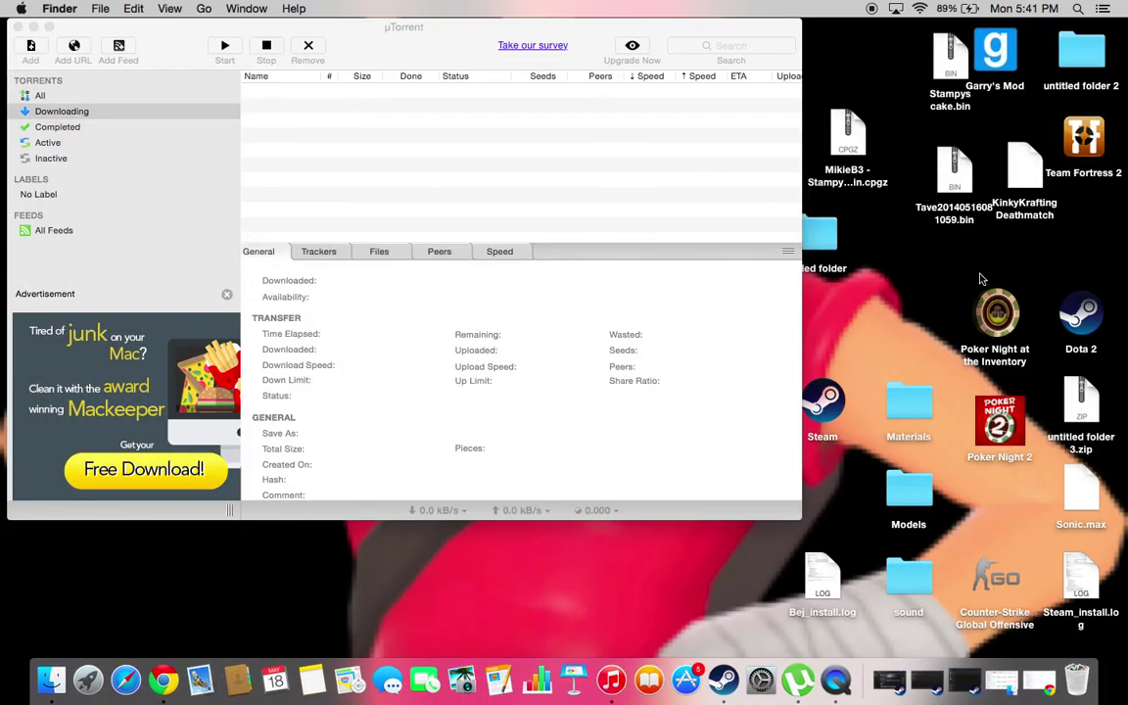
# Step: Launch Team Fortress 2 from its desktop icon and wait for the main menu
pyautogui.doubleClick(1095, 149)
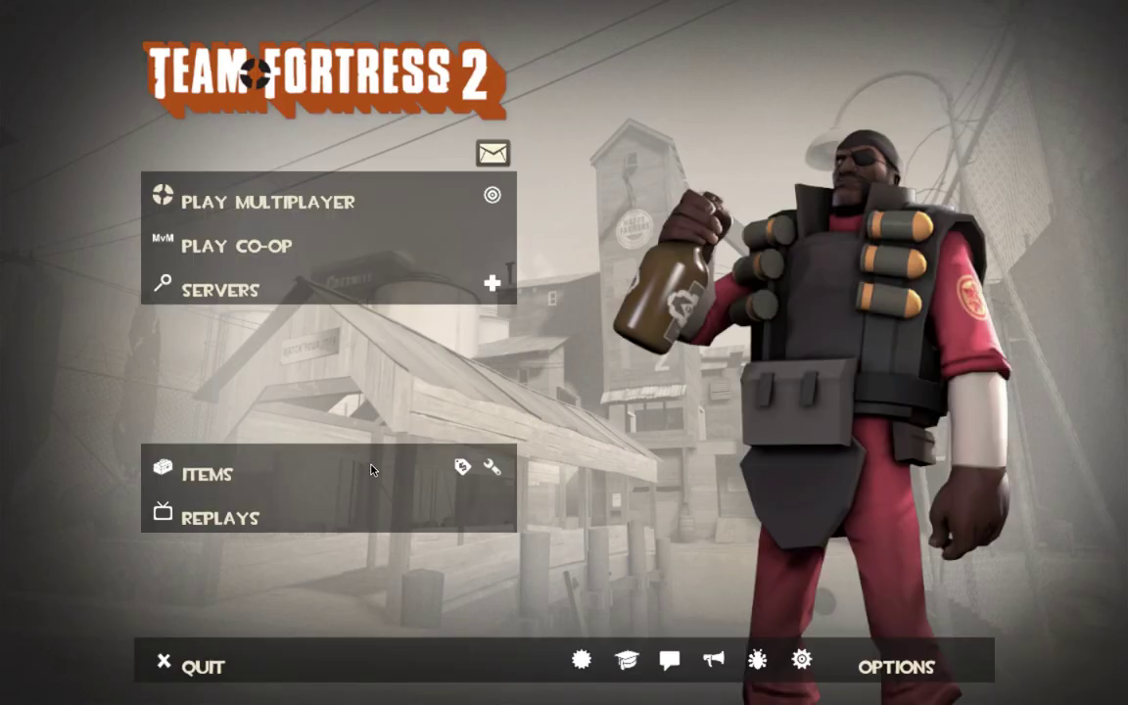
# Step: Open the items and loadout screen and check Scout's primary weapons without changing anything
pyautogui.click(371, 470)
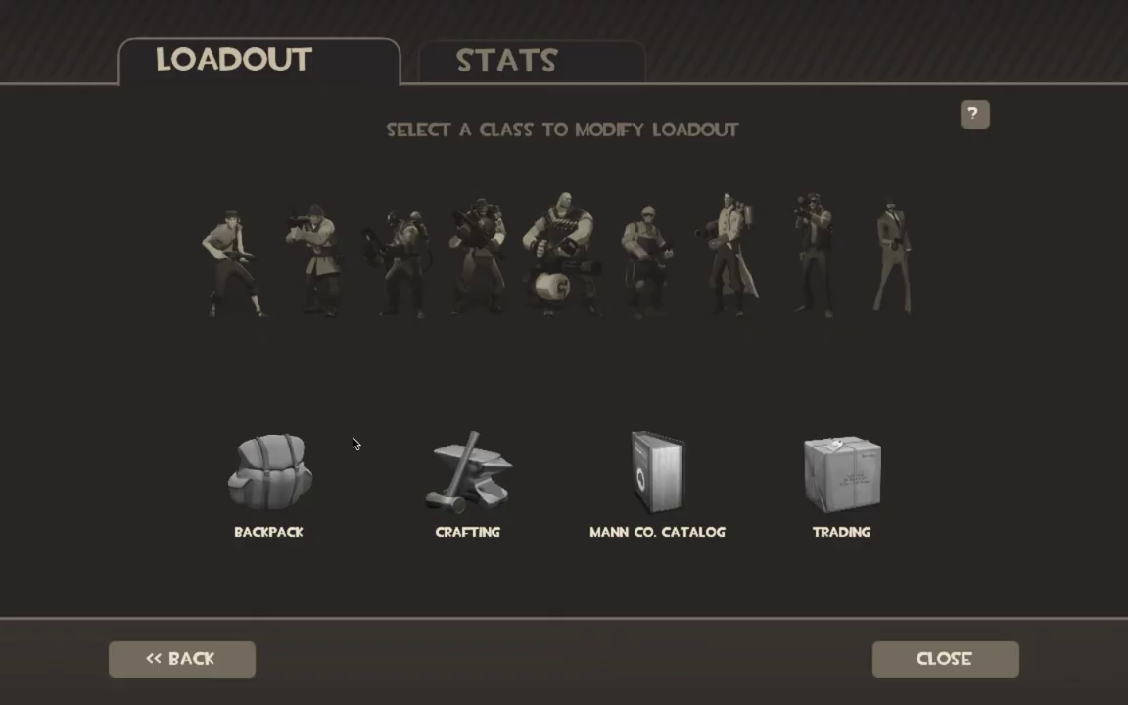
pyautogui.click(221, 251)
pyautogui.click(216, 247)
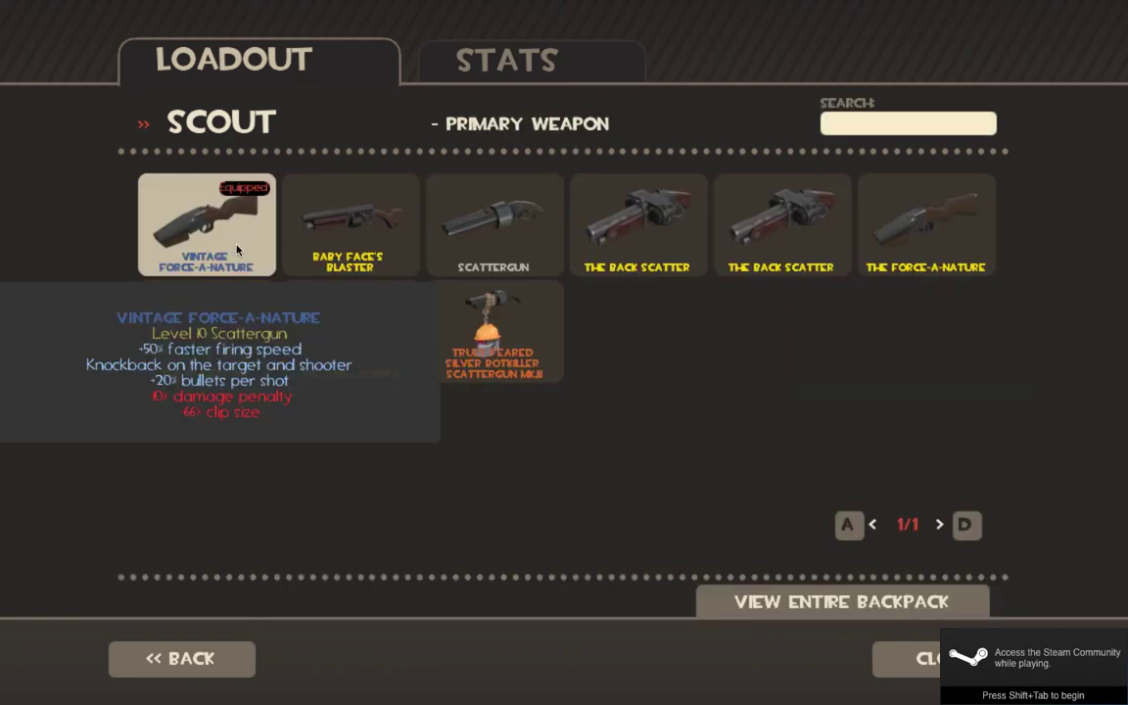
pyautogui.press('Escape')
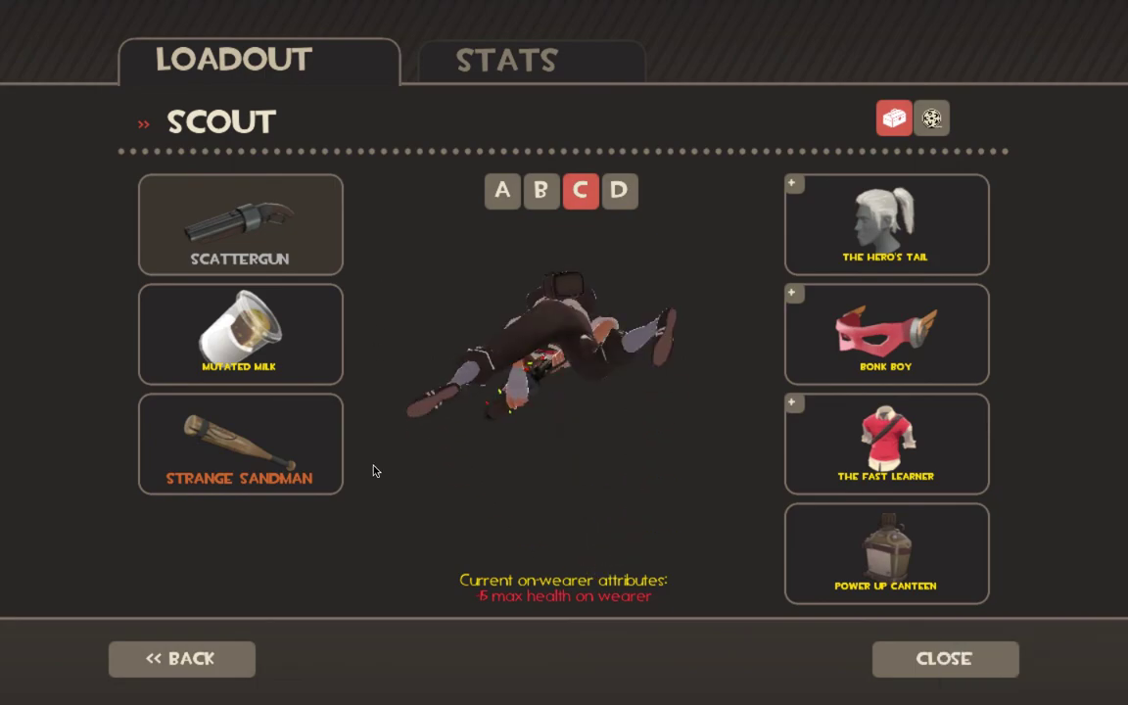
pyautogui.click(238, 656)
# Step: Set Soldier's primary to the stock Rocket Launcher after briefly equipping the Rust Botkiller
pyautogui.click(247, 231)
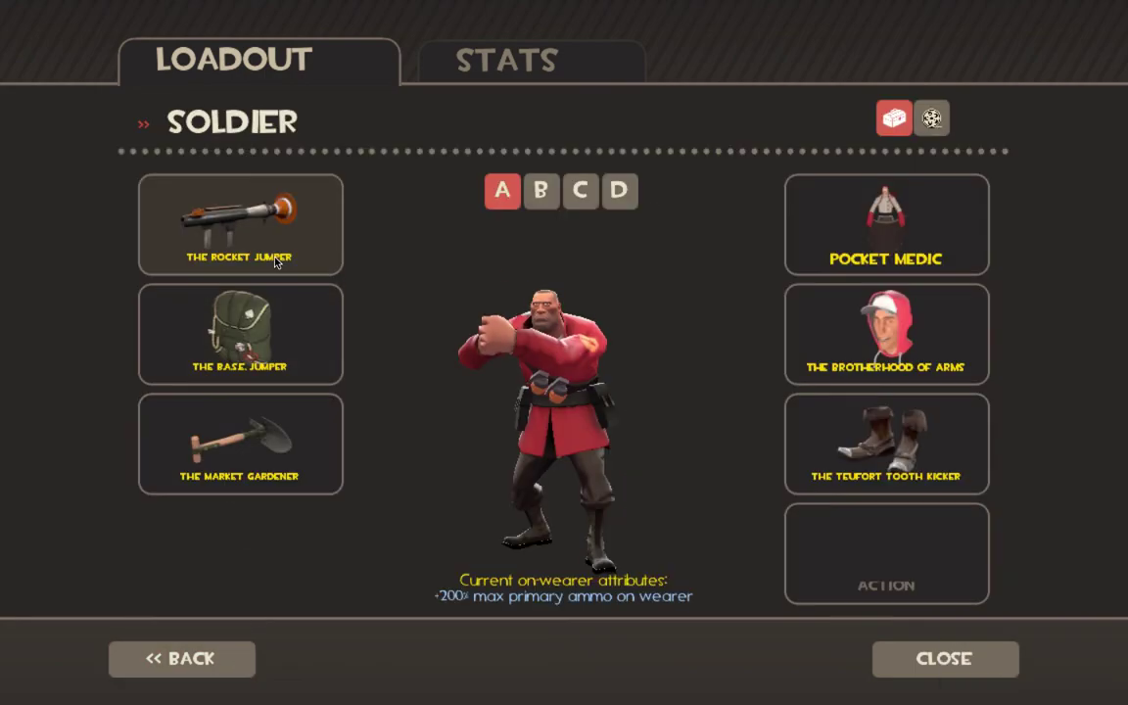
pyautogui.click(242, 225)
pyautogui.click(494, 323)
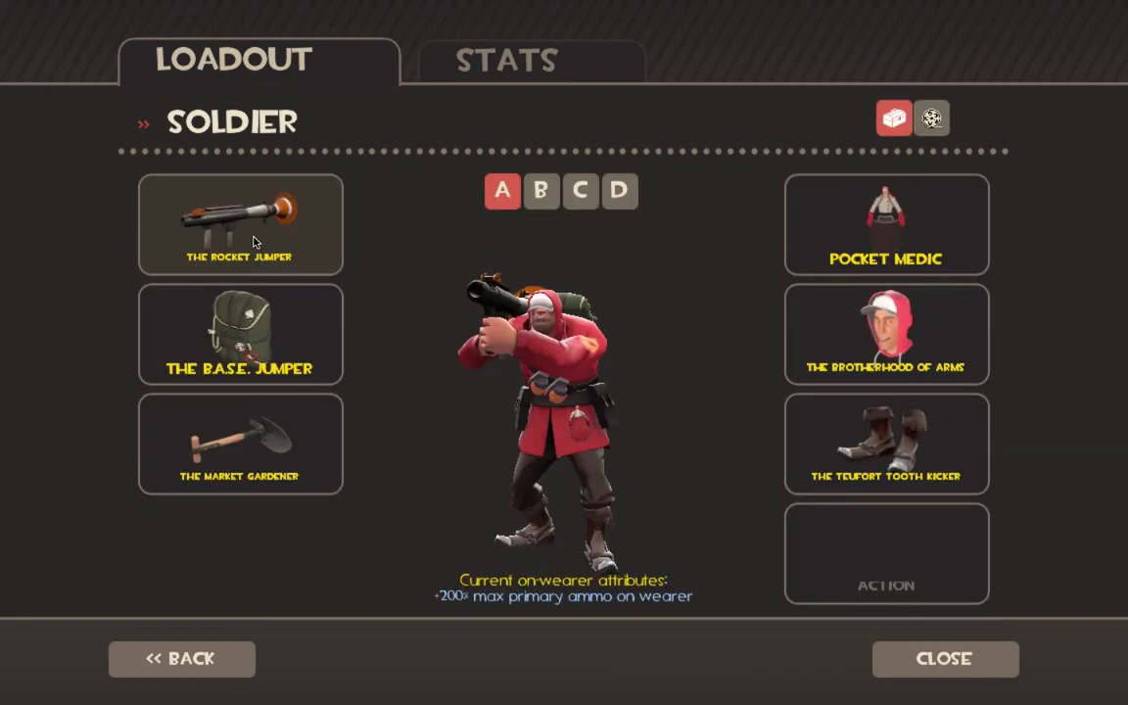
pyautogui.click(261, 230)
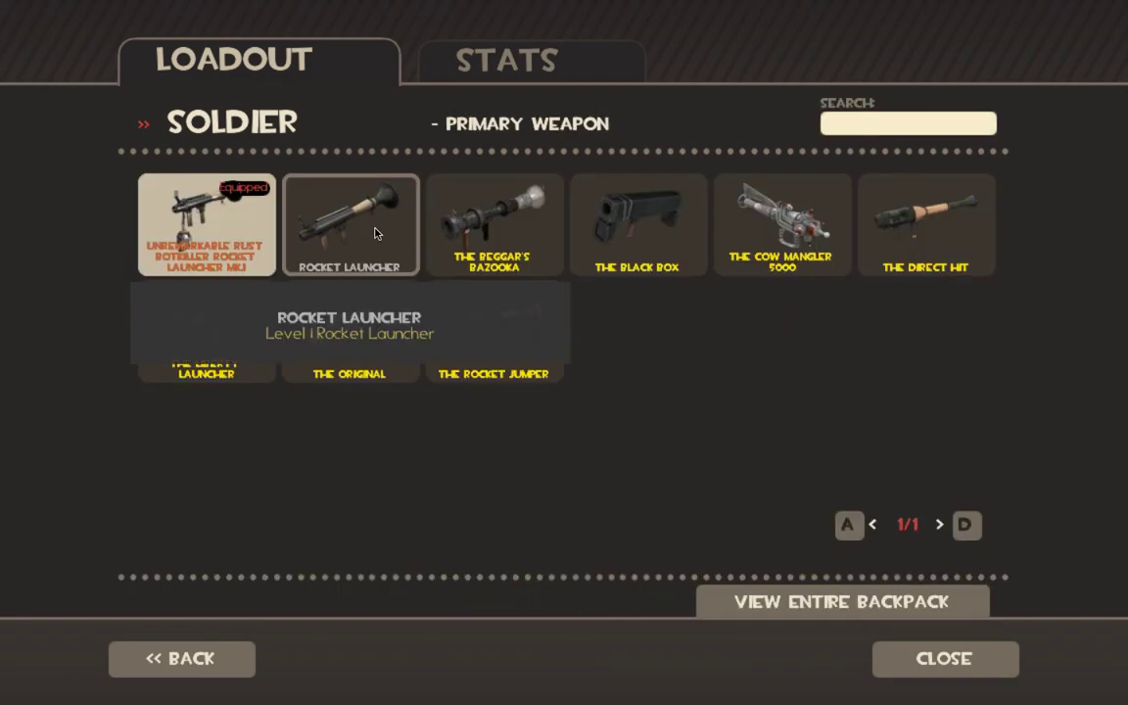
pyautogui.click(373, 232)
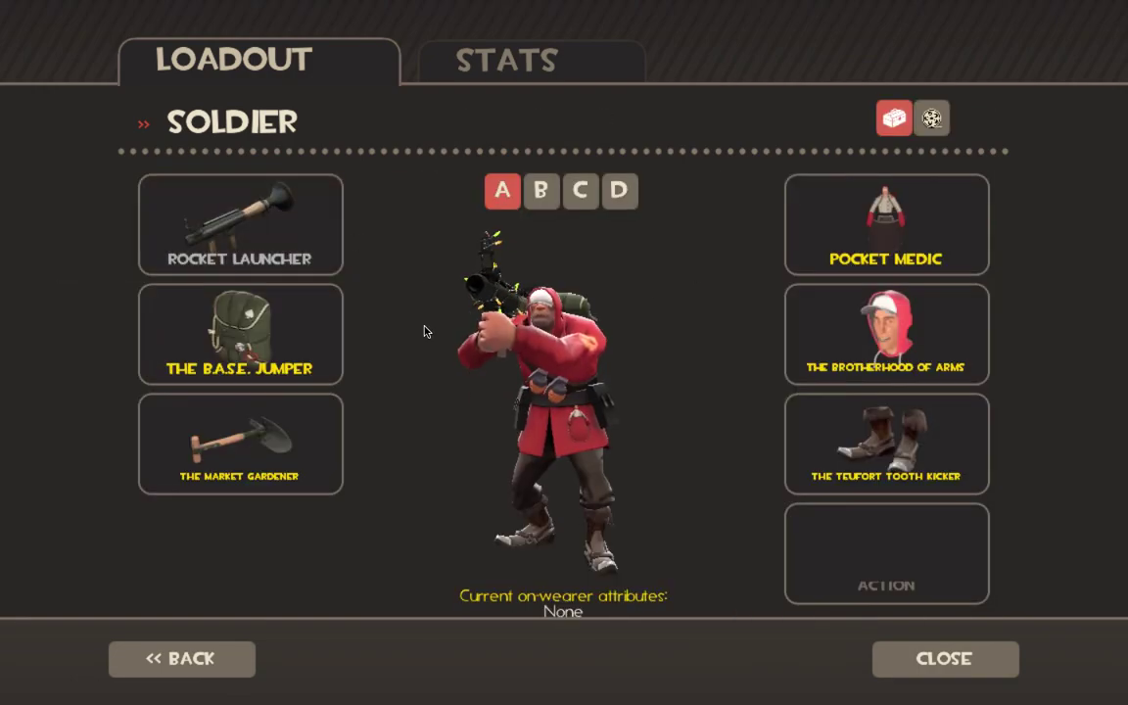
pyautogui.click(252, 664)
# Step: Equip Pyro with the stock Flame Thrower as primary
pyautogui.click(382, 274)
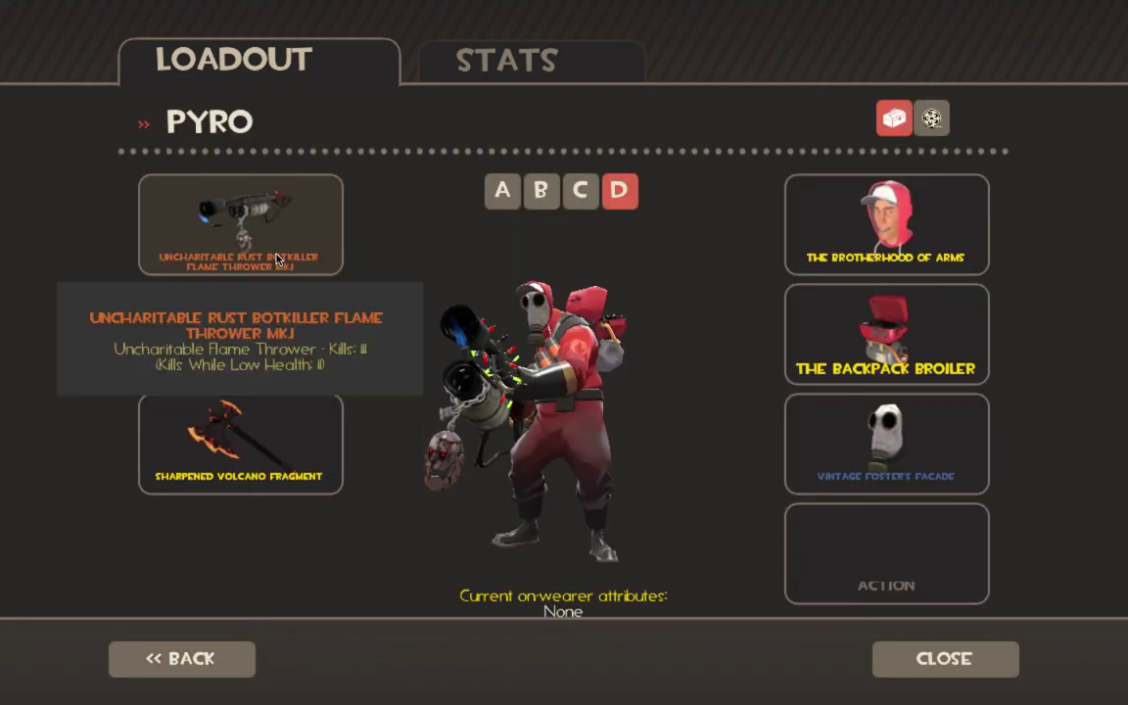
pyautogui.click(248, 226)
pyautogui.click(351, 245)
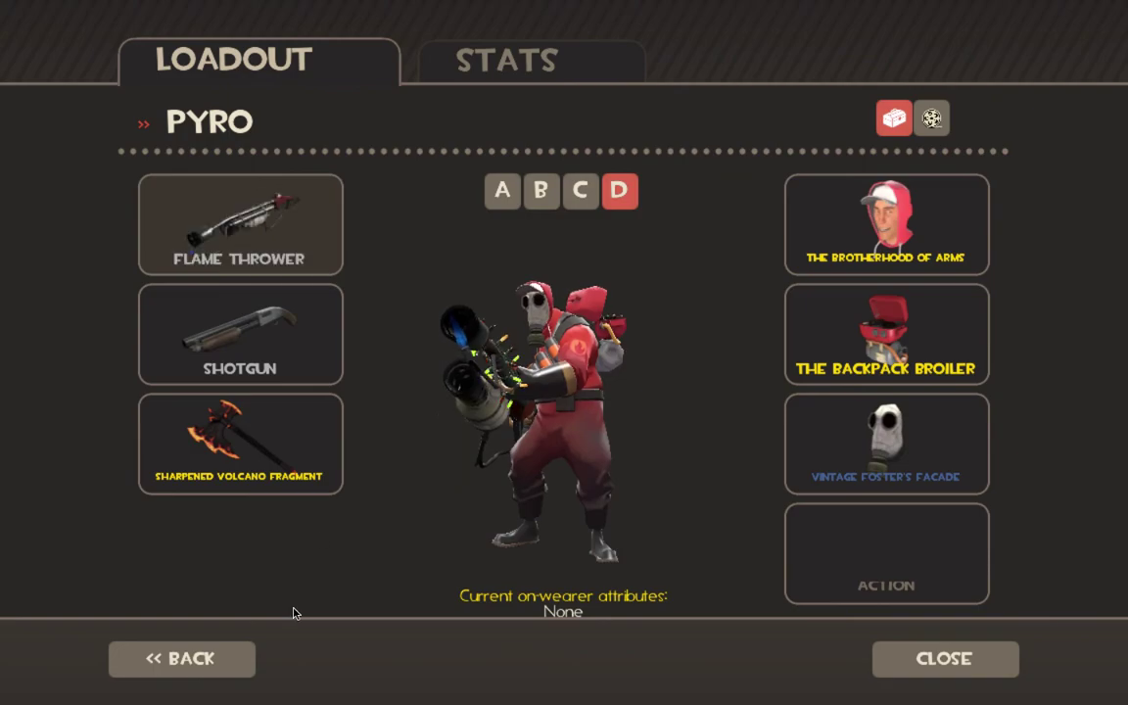
pyautogui.click(235, 666)
# Step: Give Demoman the stock Grenade Launcher and Stickybomb Launcher, keeping The Eyelander as melee
pyautogui.click(433, 231)
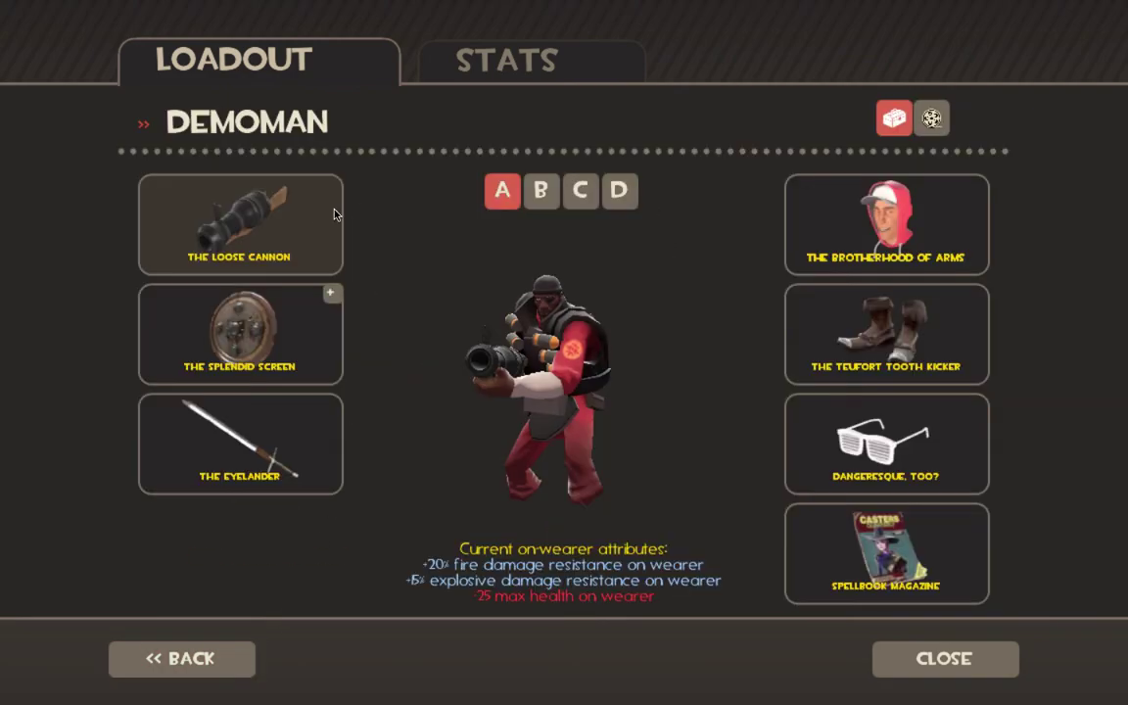
pyautogui.click(264, 196)
pyautogui.click(474, 252)
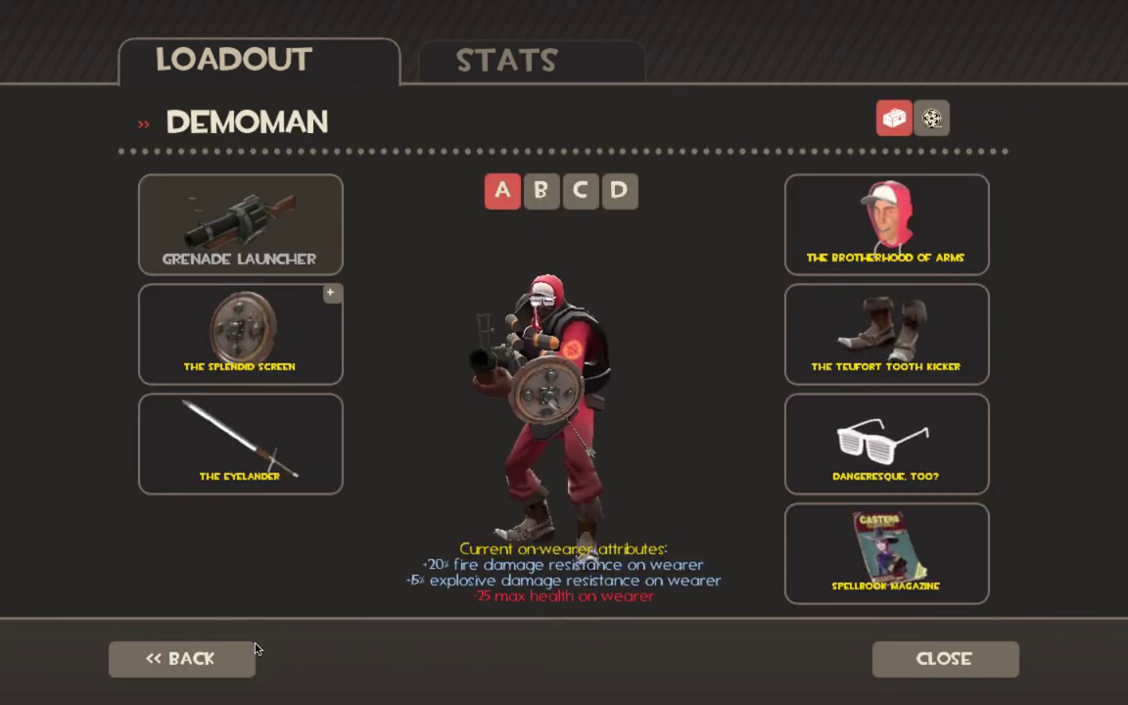
pyautogui.click(240, 224)
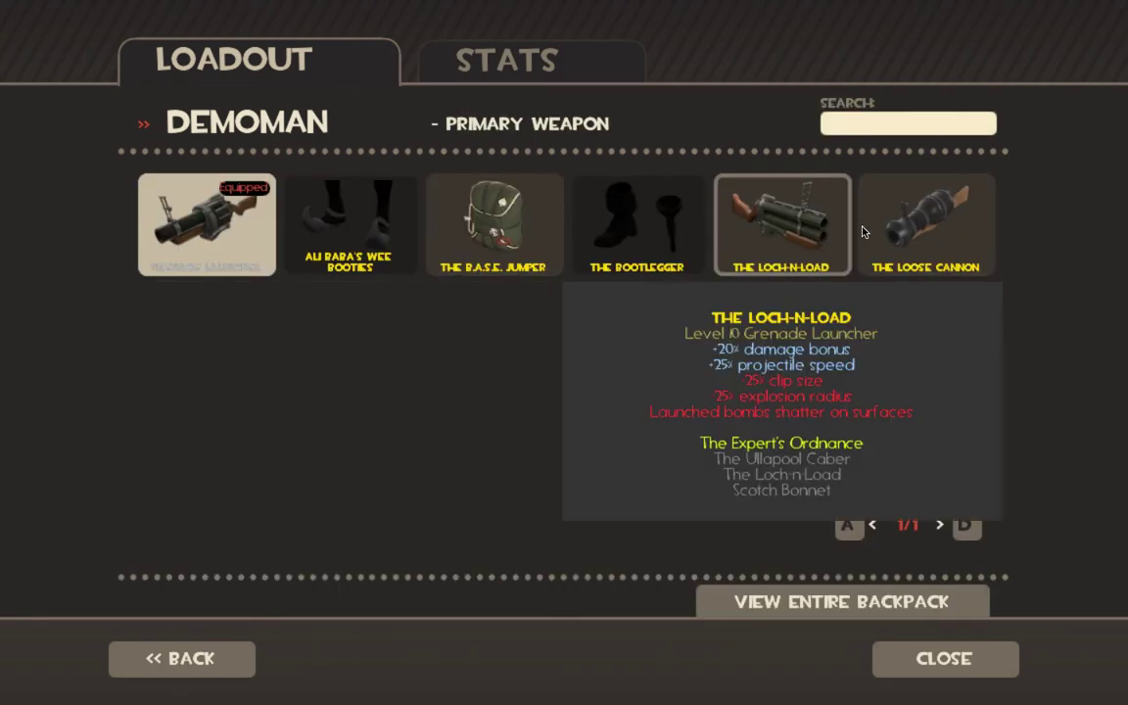
pyautogui.click(161, 210)
pyautogui.click(256, 379)
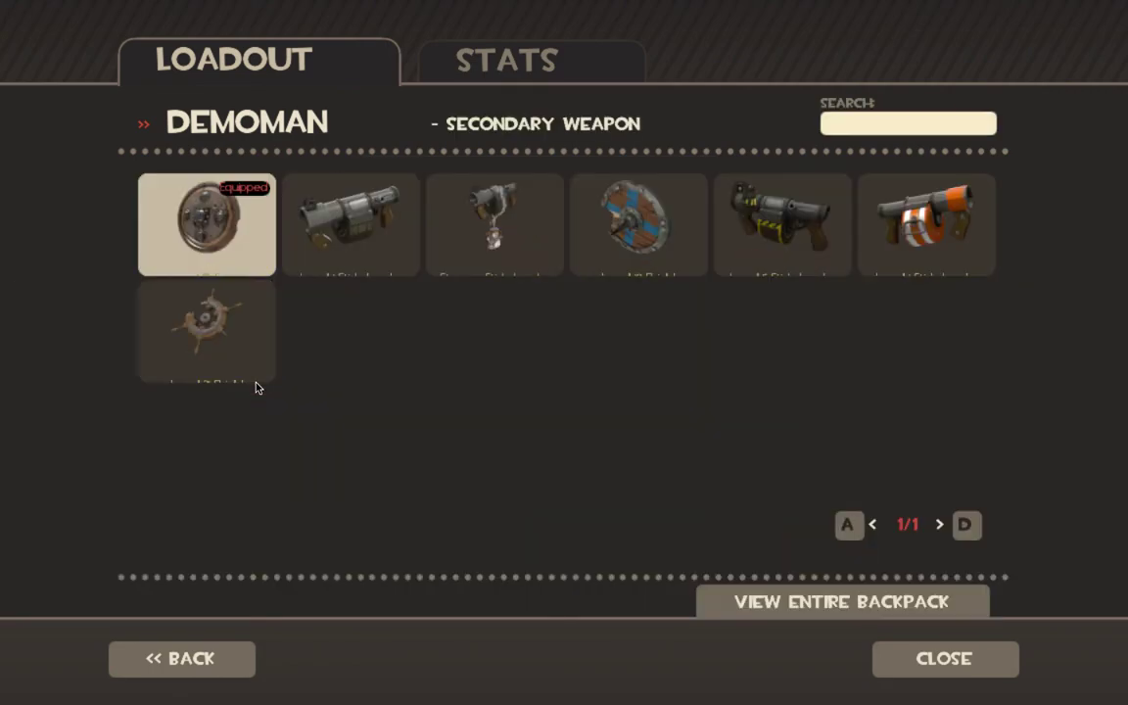
pyautogui.click(411, 233)
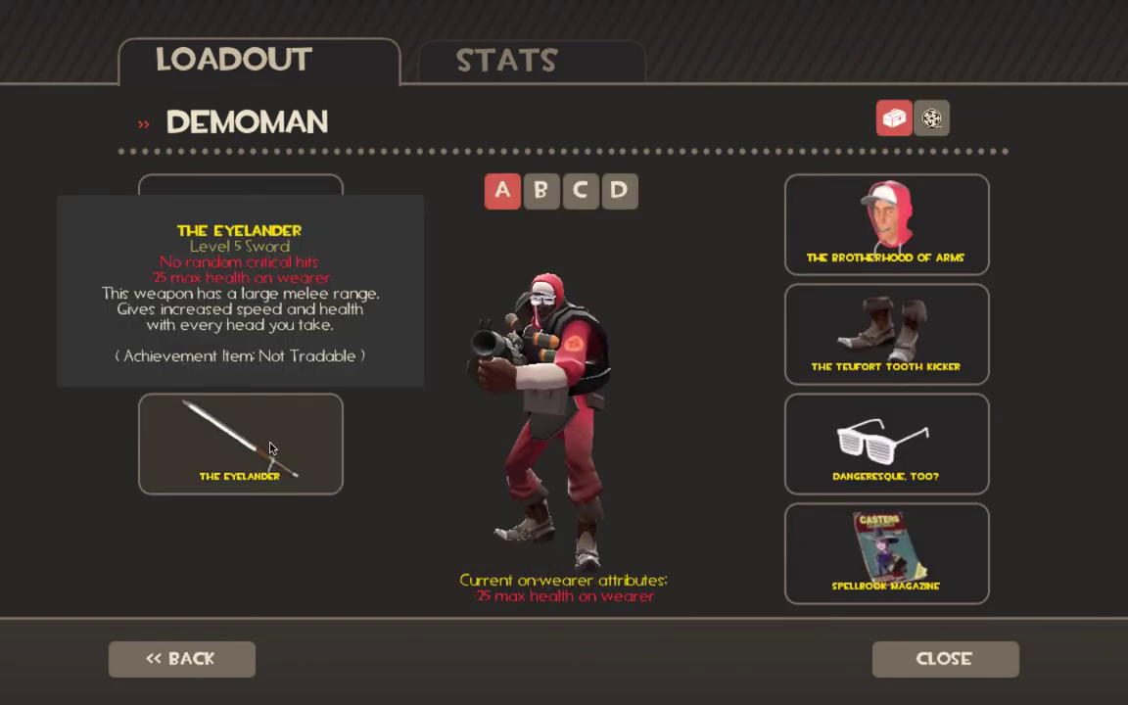
pyautogui.click(240, 440)
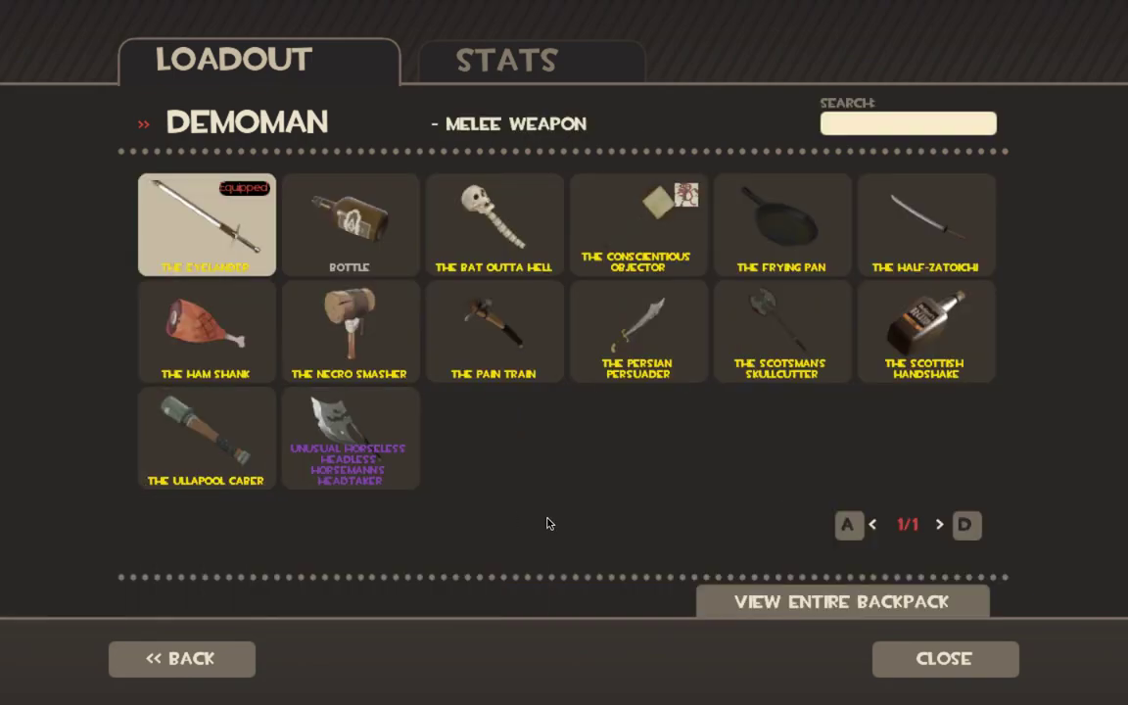
pyautogui.click(242, 651)
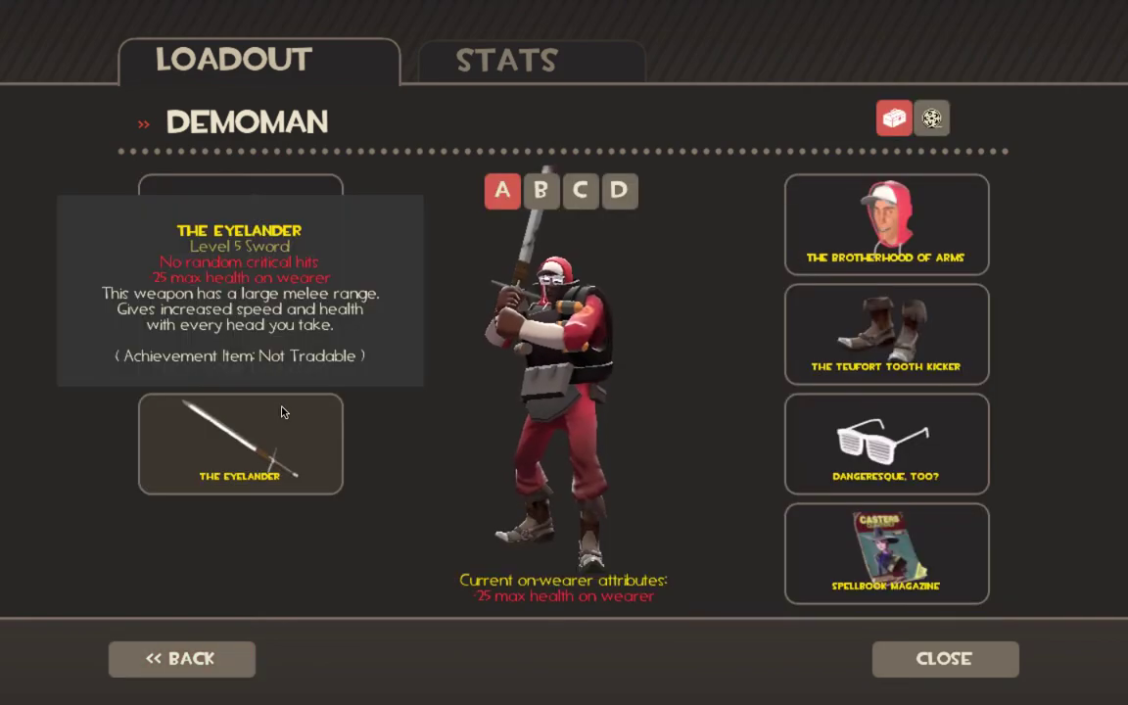
# Step: Equip Heavy with the stock Minigun as primary
pyautogui.click(219, 668)
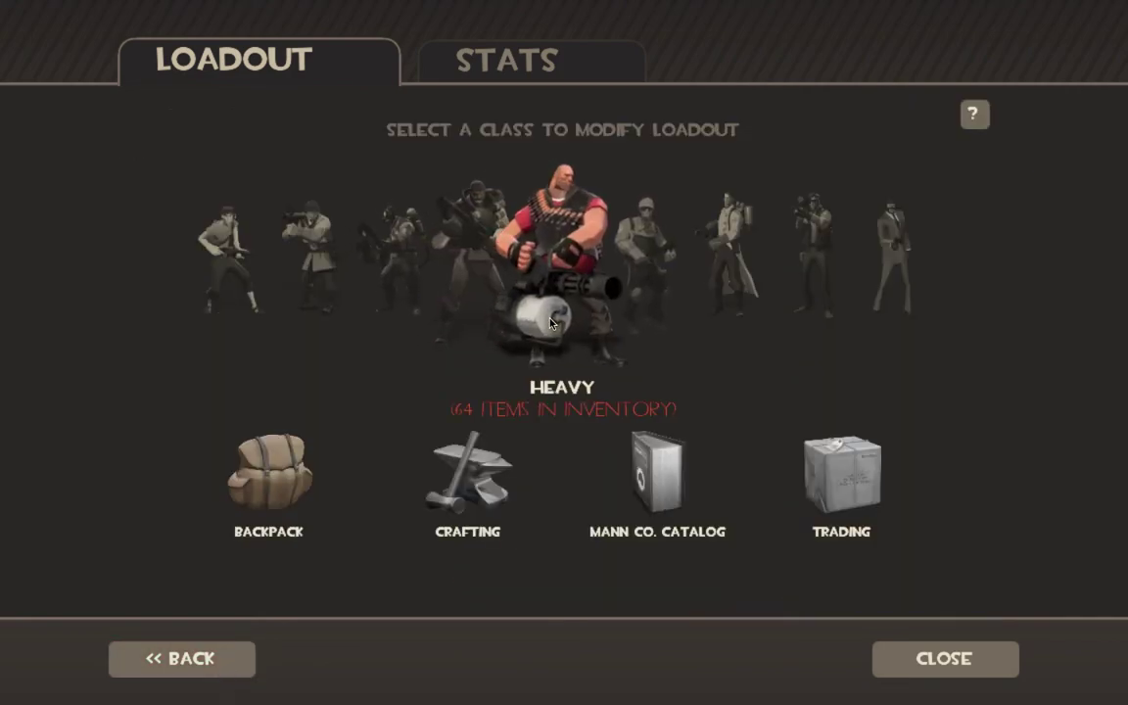
pyautogui.click(551, 324)
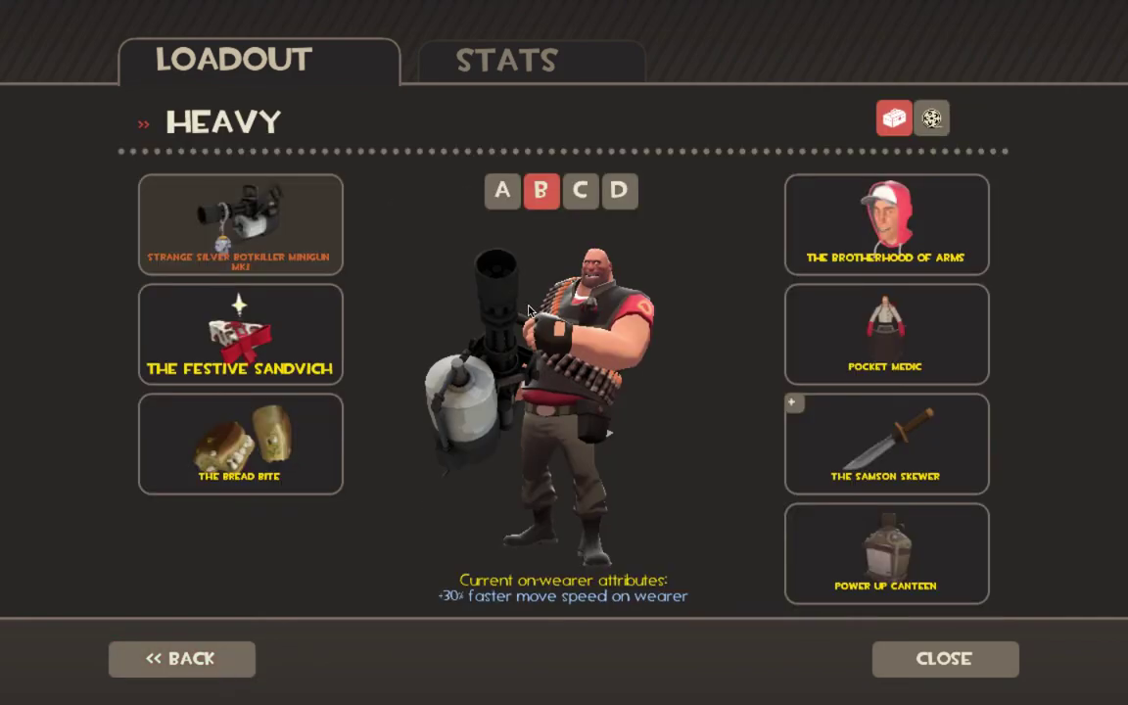
pyautogui.click(337, 258)
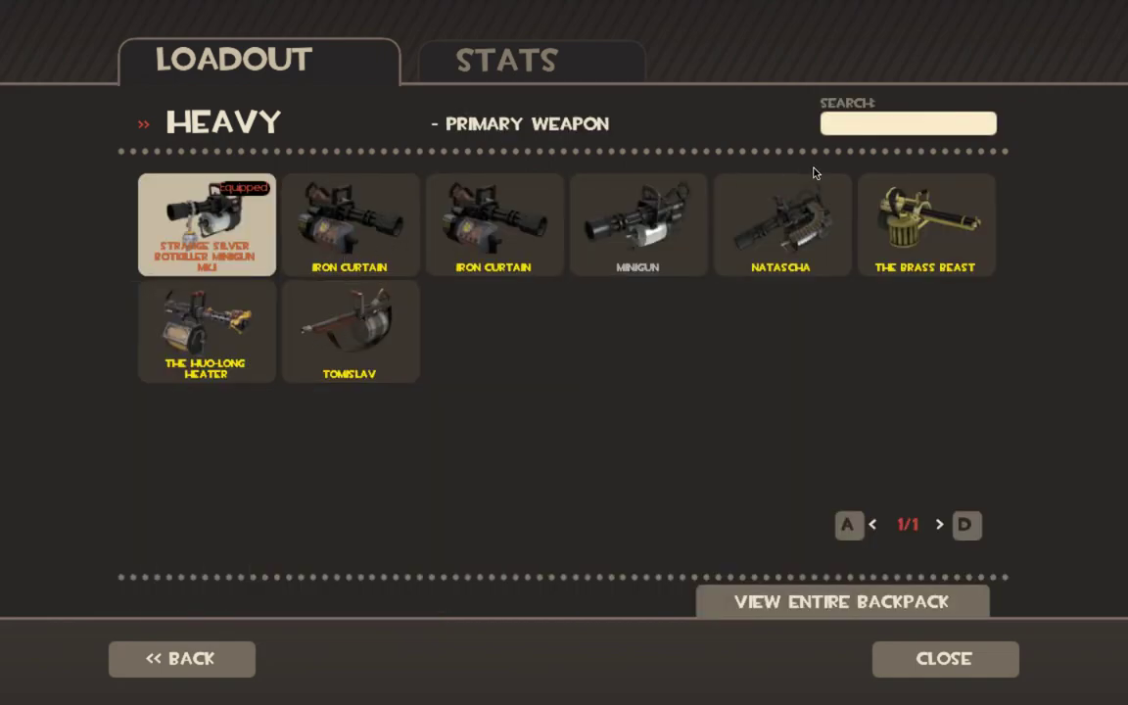
pyautogui.click(637, 224)
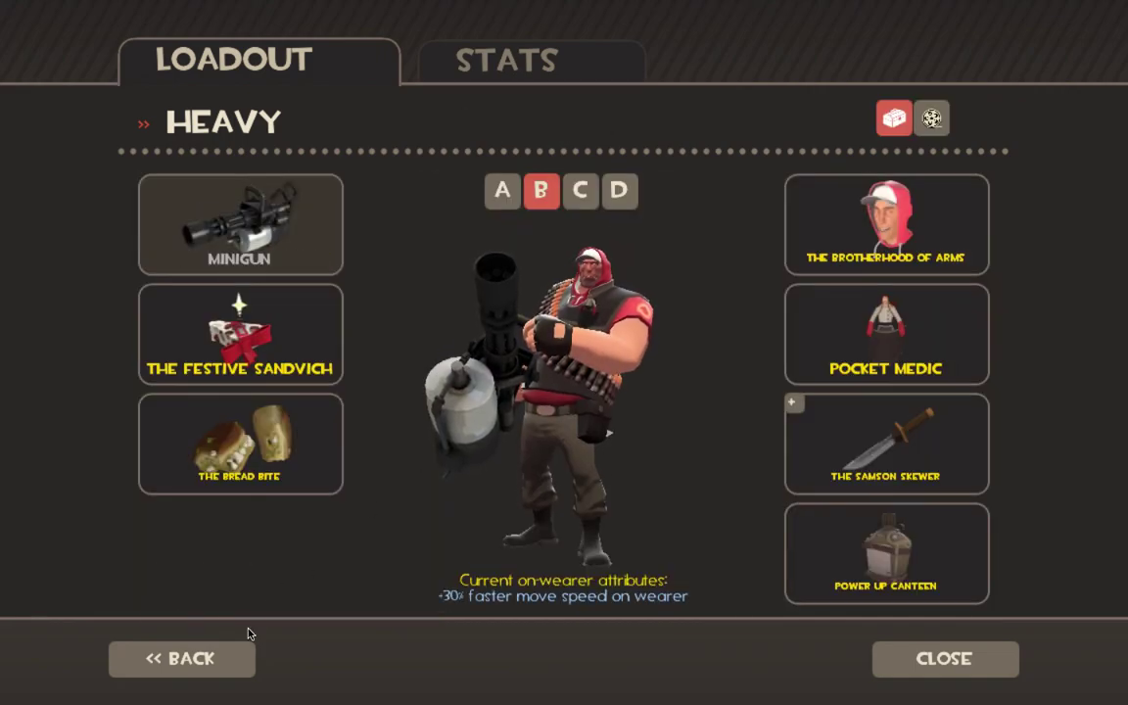
pyautogui.click(231, 656)
# Step: Keep The Wrangler as Engineer's secondary and equip the stock Wrench as melee
pyautogui.click(625, 263)
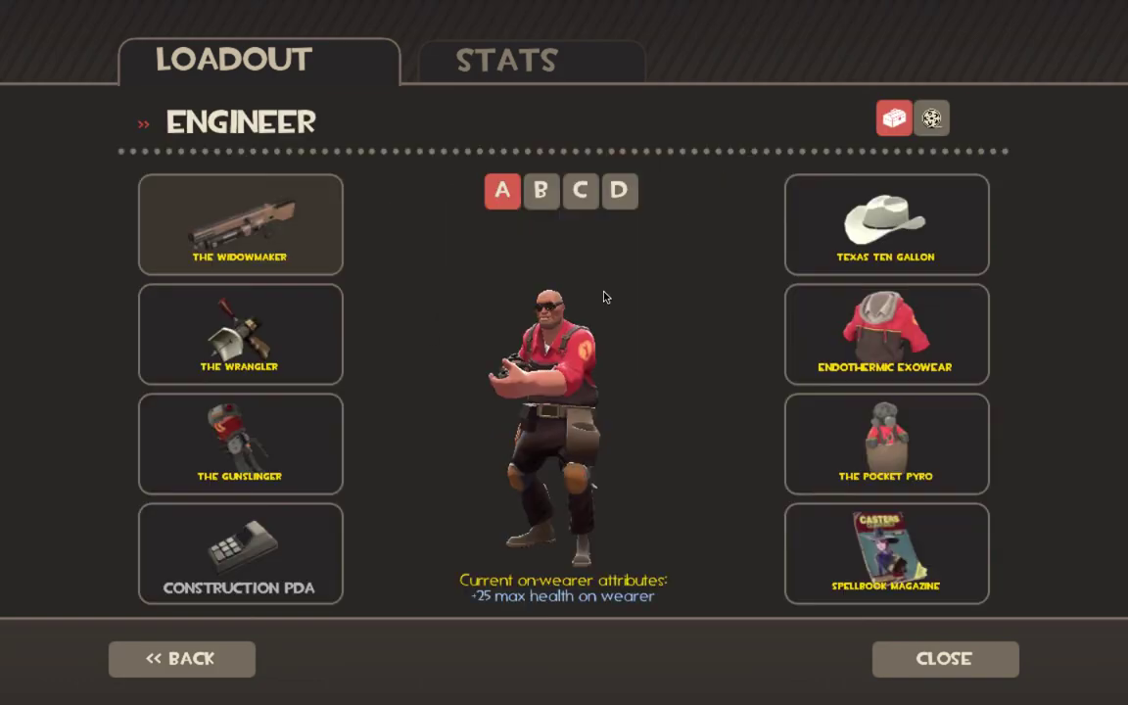
pyautogui.click(245, 348)
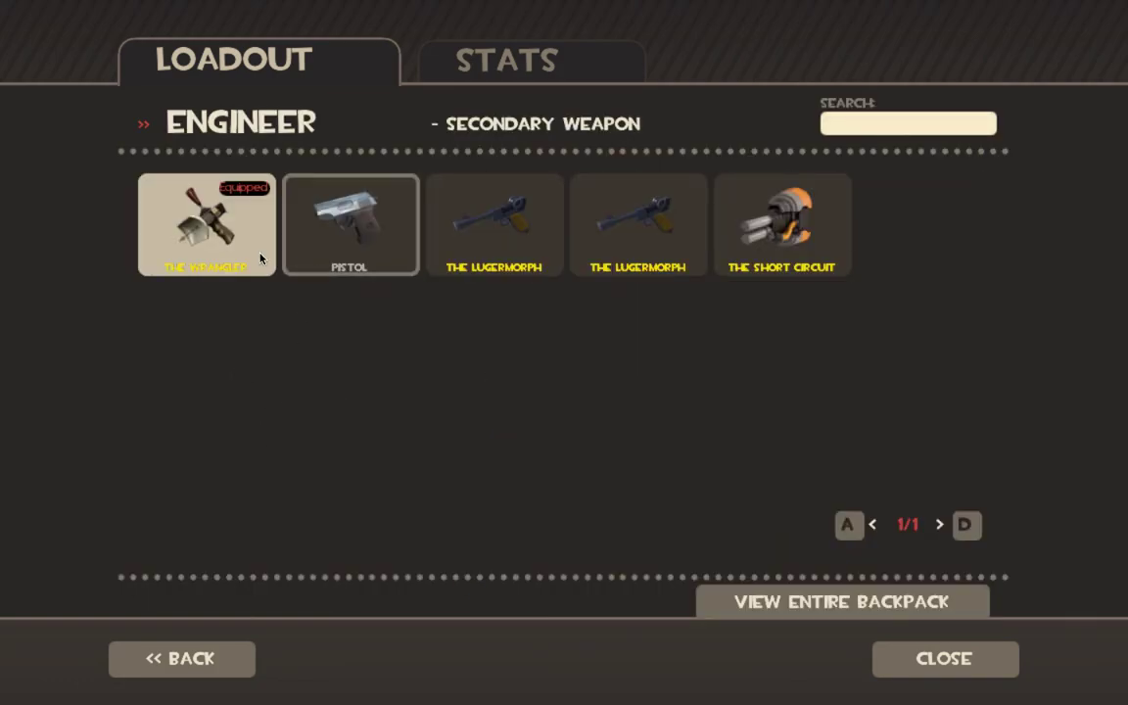
pyautogui.click(261, 257)
pyautogui.click(244, 431)
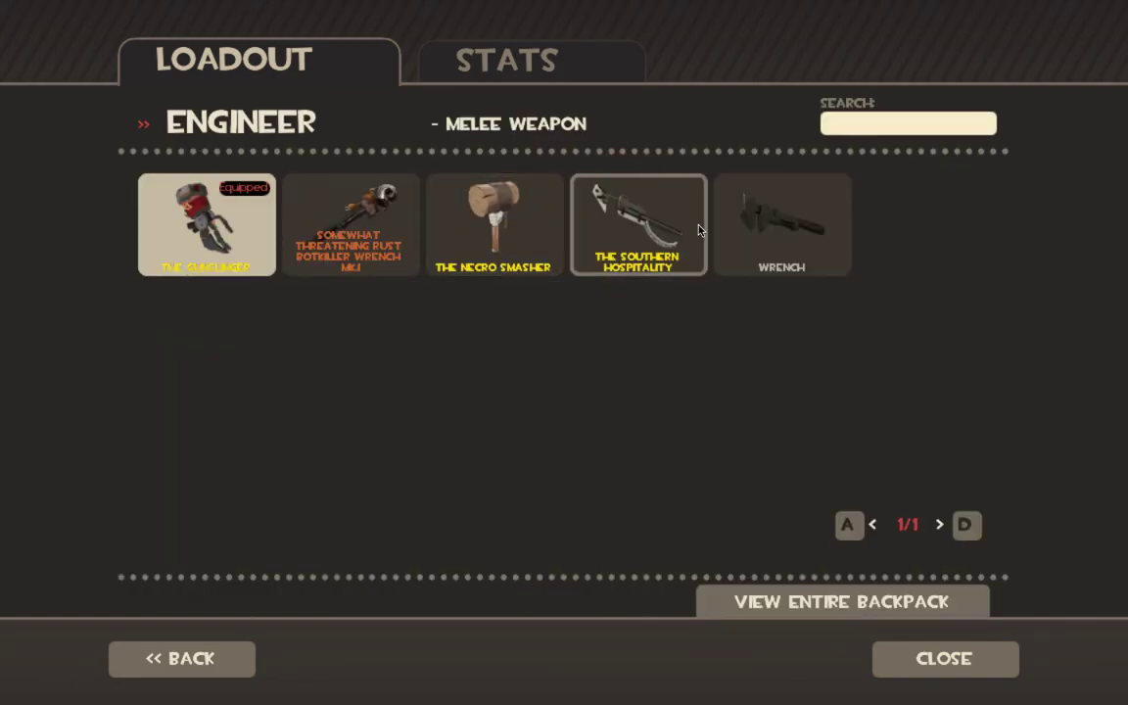
pyautogui.click(782, 241)
pyautogui.click(191, 670)
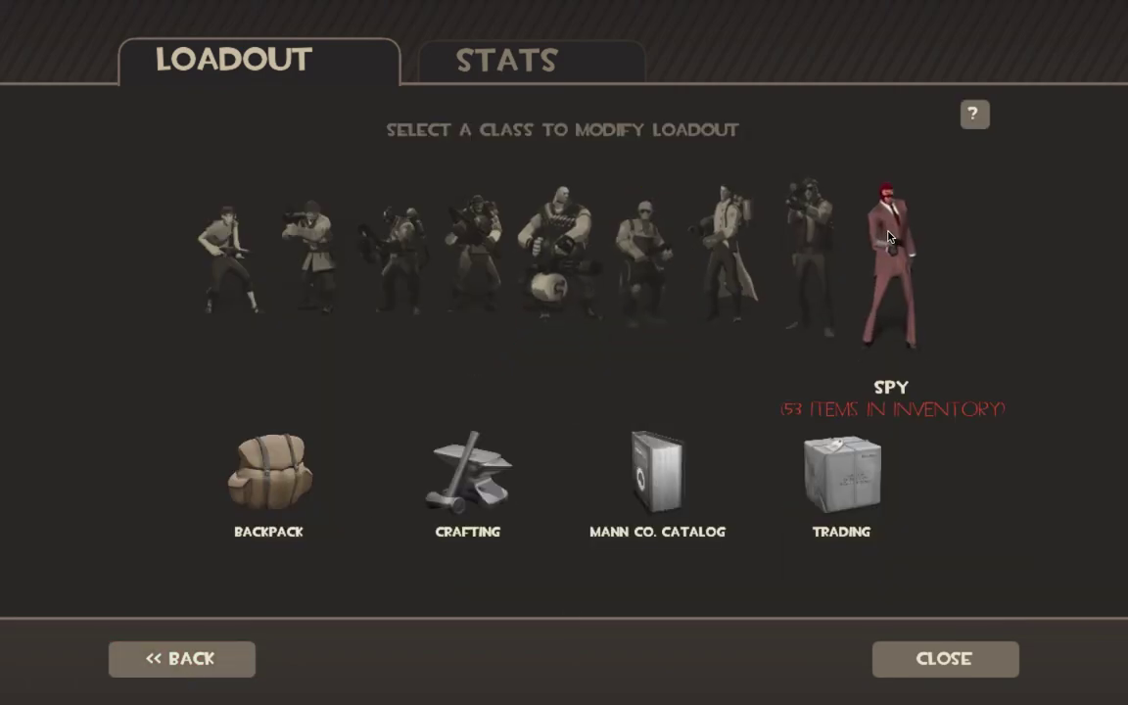
# Step: Equip Sniper with the stock Sniper Rifle and recheck the Sniper loadout
pyautogui.click(780, 259)
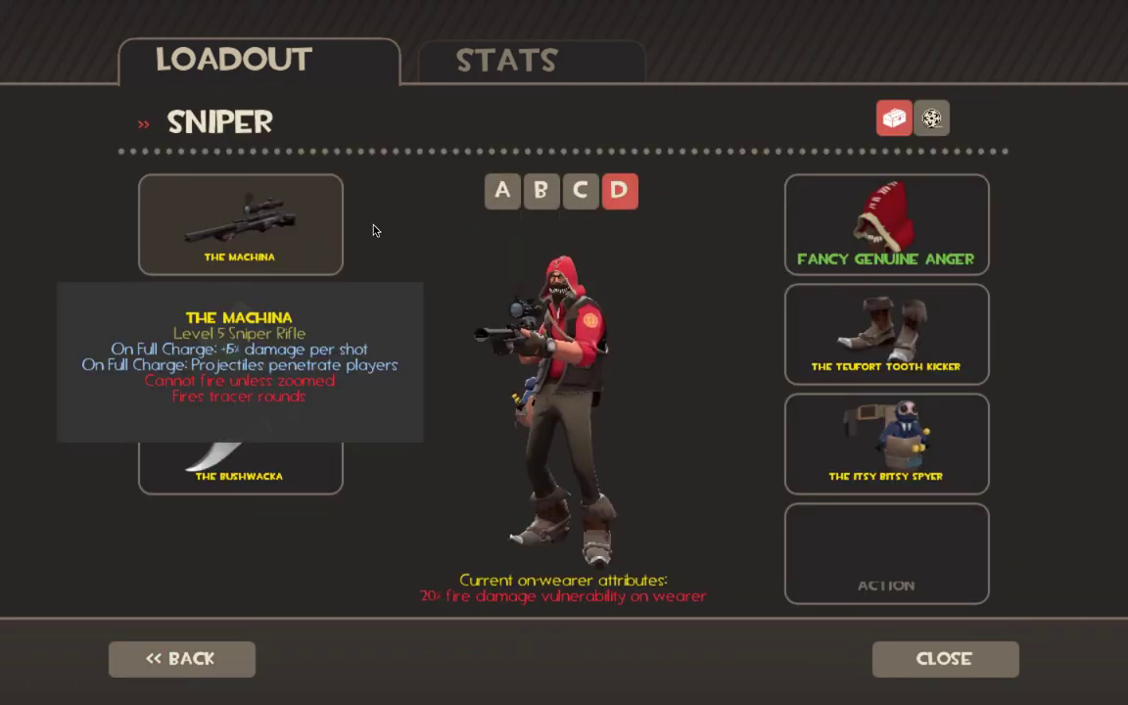
pyautogui.click(323, 227)
pyautogui.click(494, 226)
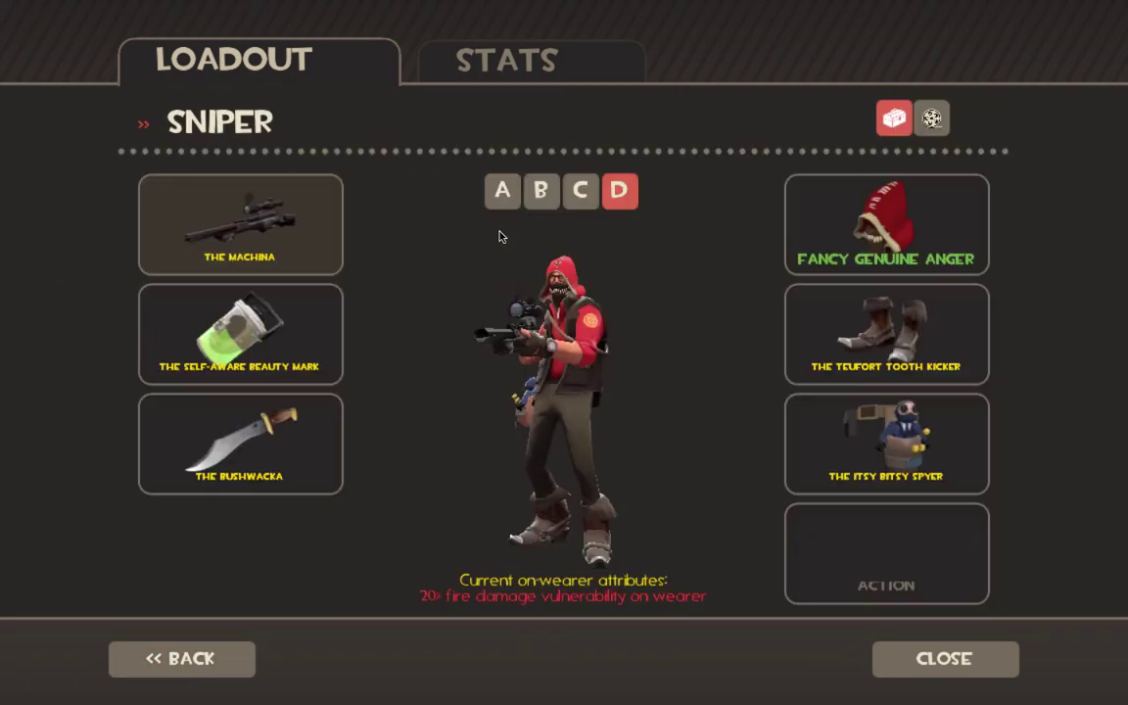
pyautogui.click(225, 666)
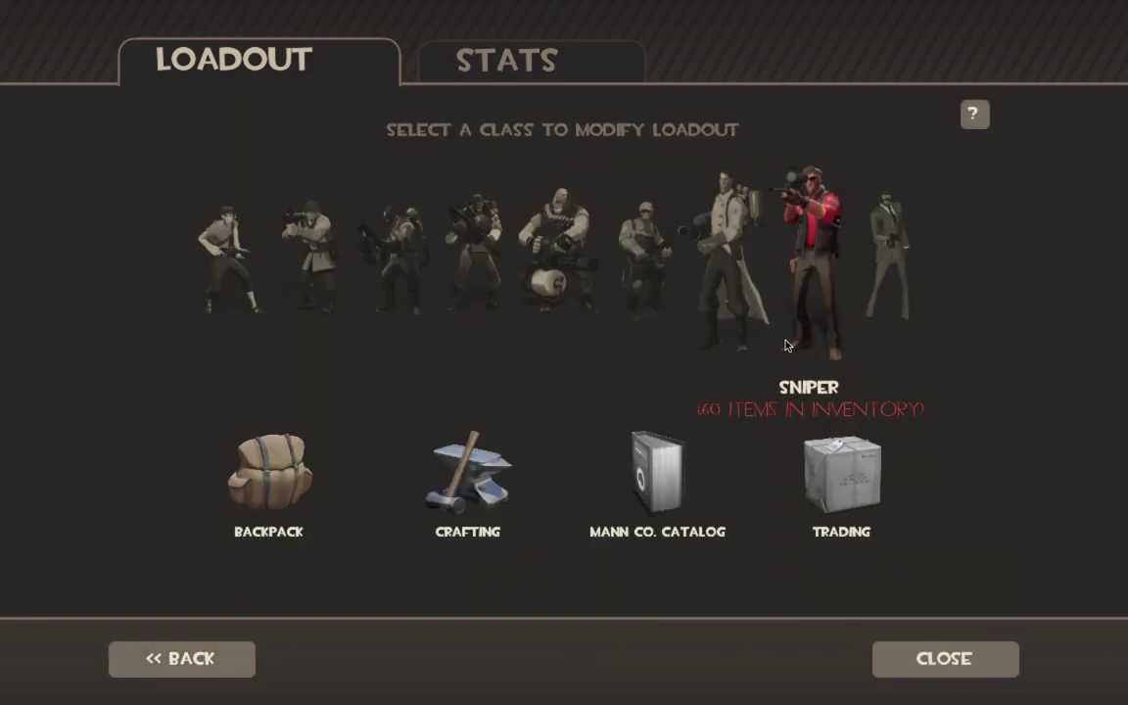
pyautogui.click(785, 345)
pyautogui.click(227, 666)
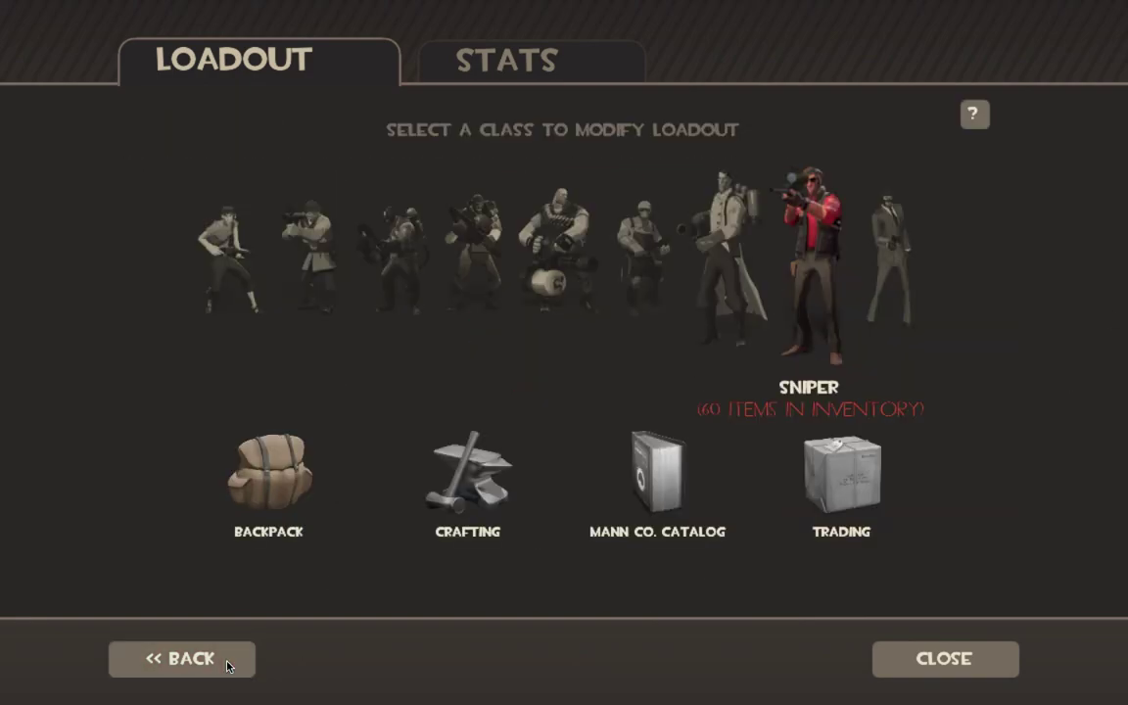
# Step: Equip Medic with the Strange Rust Botkiller Medi Gun and return to the main menu
pyautogui.click(726, 284)
pyautogui.click(328, 320)
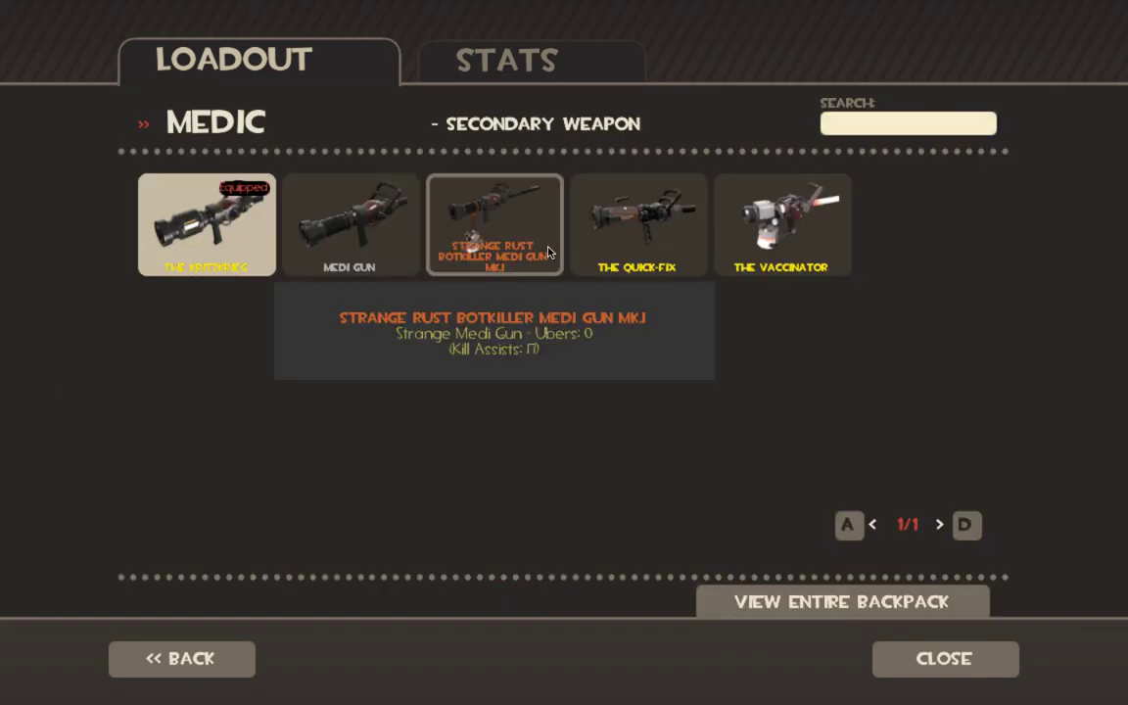
pyautogui.click(549, 253)
pyautogui.click(181, 659)
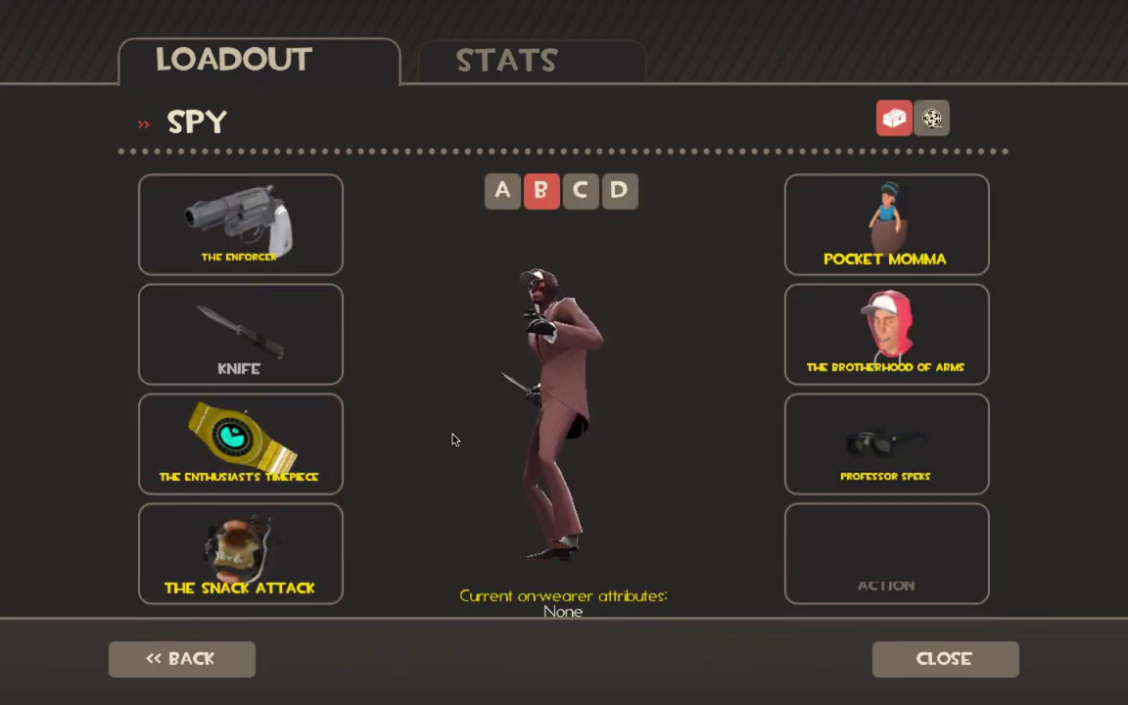
pyautogui.click(191, 666)
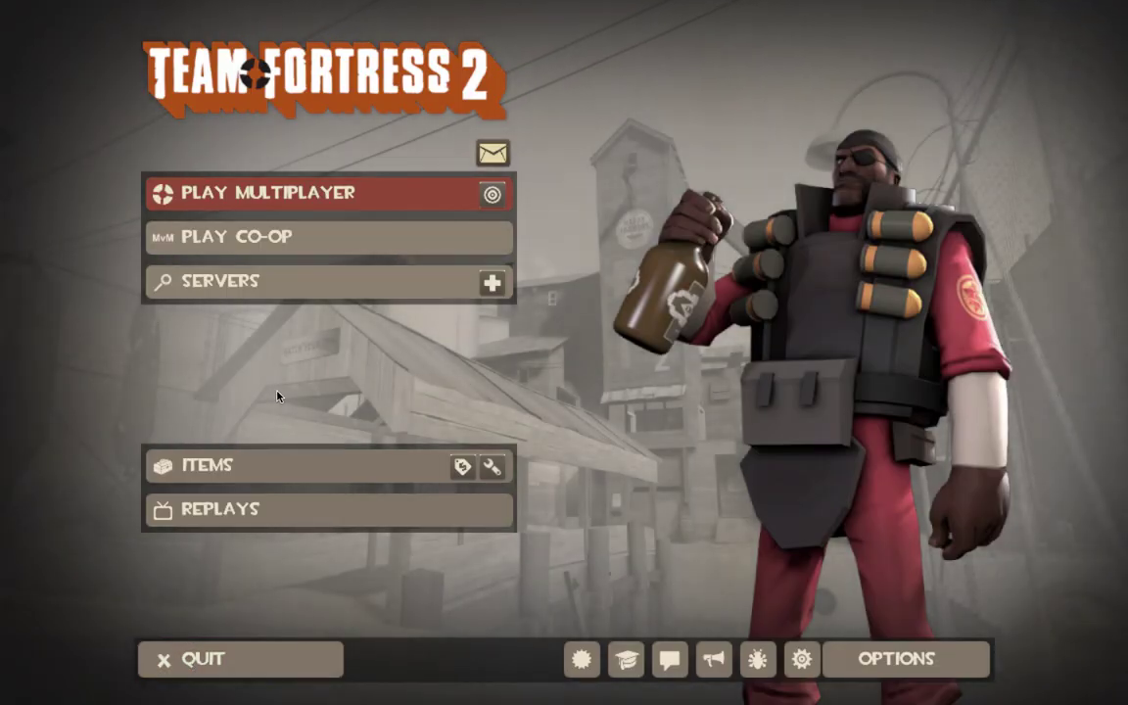
# Step: Recheck Scout's loadout keeping the Scattergun, then go back to the main menu
pyautogui.click(282, 458)
pyautogui.click(182, 317)
pyautogui.click(323, 244)
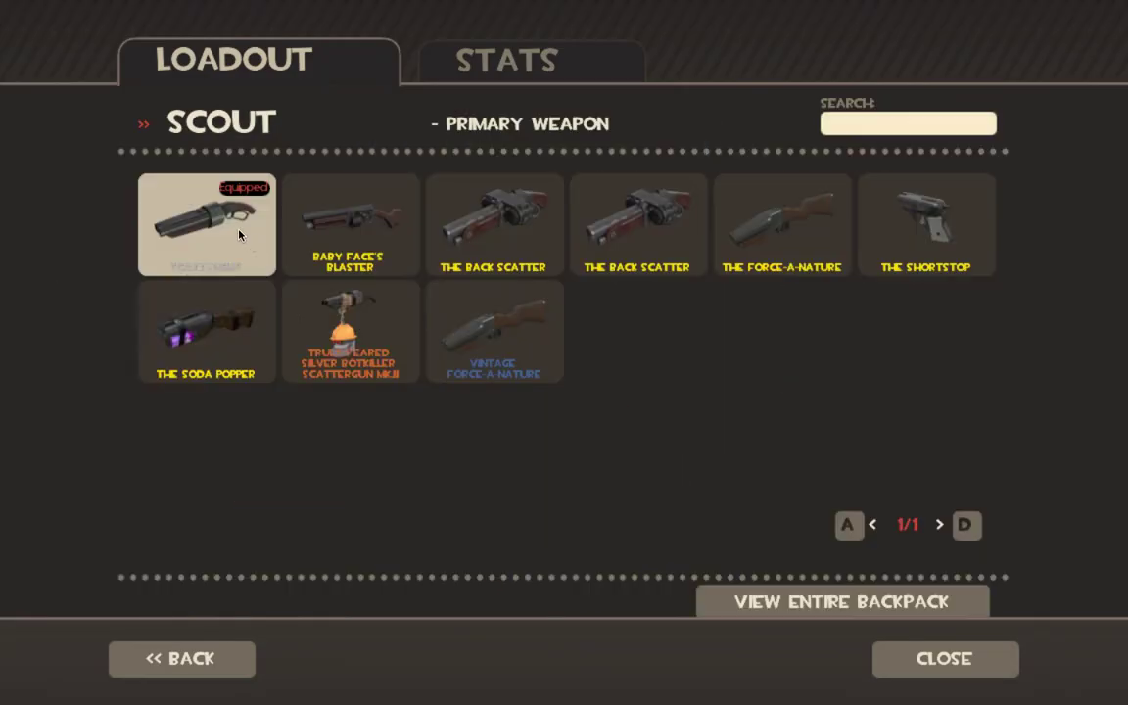
pyautogui.press('Escape')
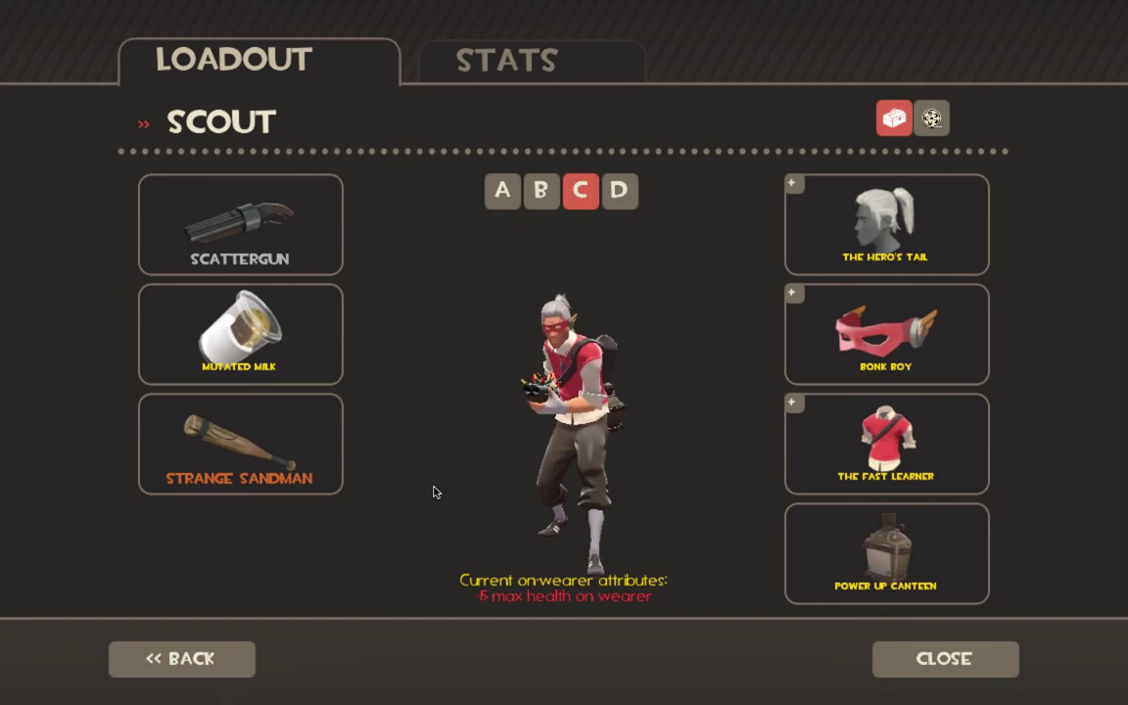
pyautogui.click(196, 665)
pyautogui.click(201, 670)
# Step: Switch to the desktop with µTorrent, close it, and open QuickTime Player's recording menu
pyautogui.hotkey('ctrl', 'Up')
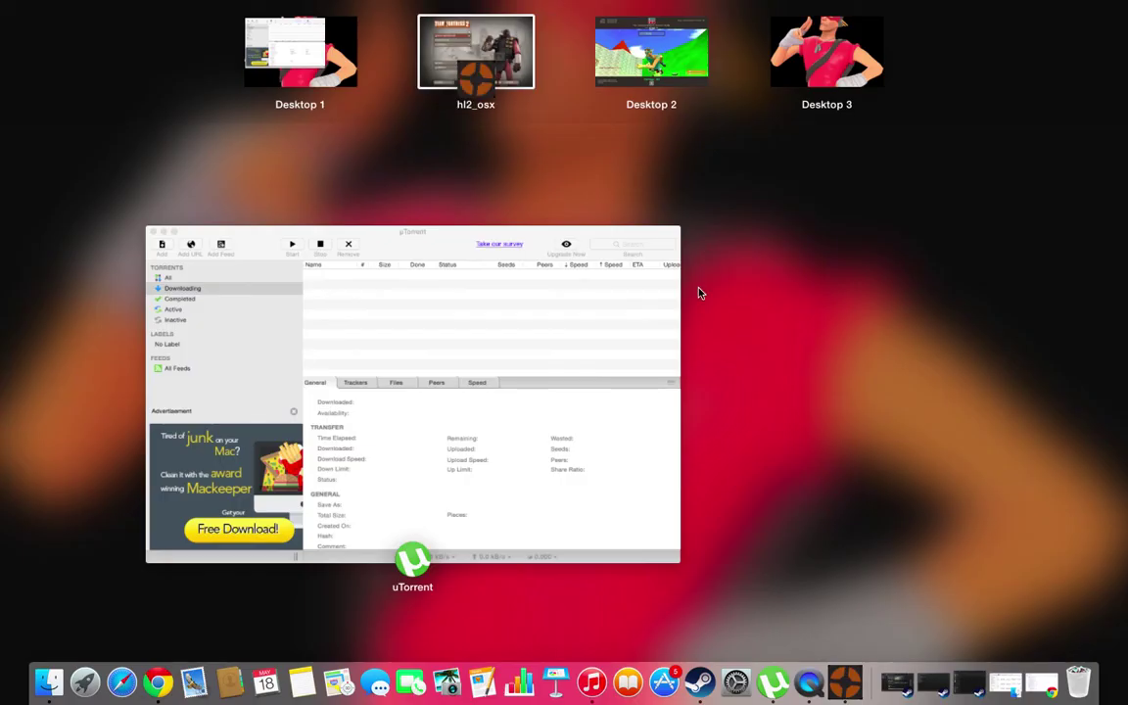
pyautogui.press('Escape')
pyautogui.hotkey('ctrl', 'Left')
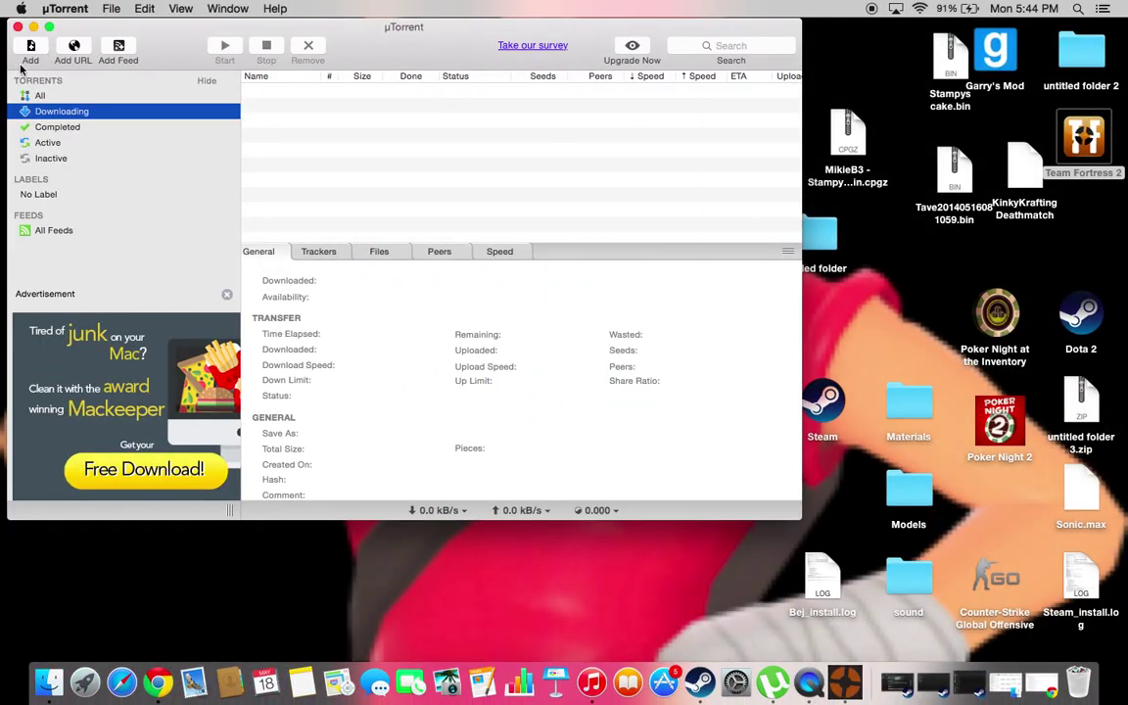
pyautogui.click(17, 27)
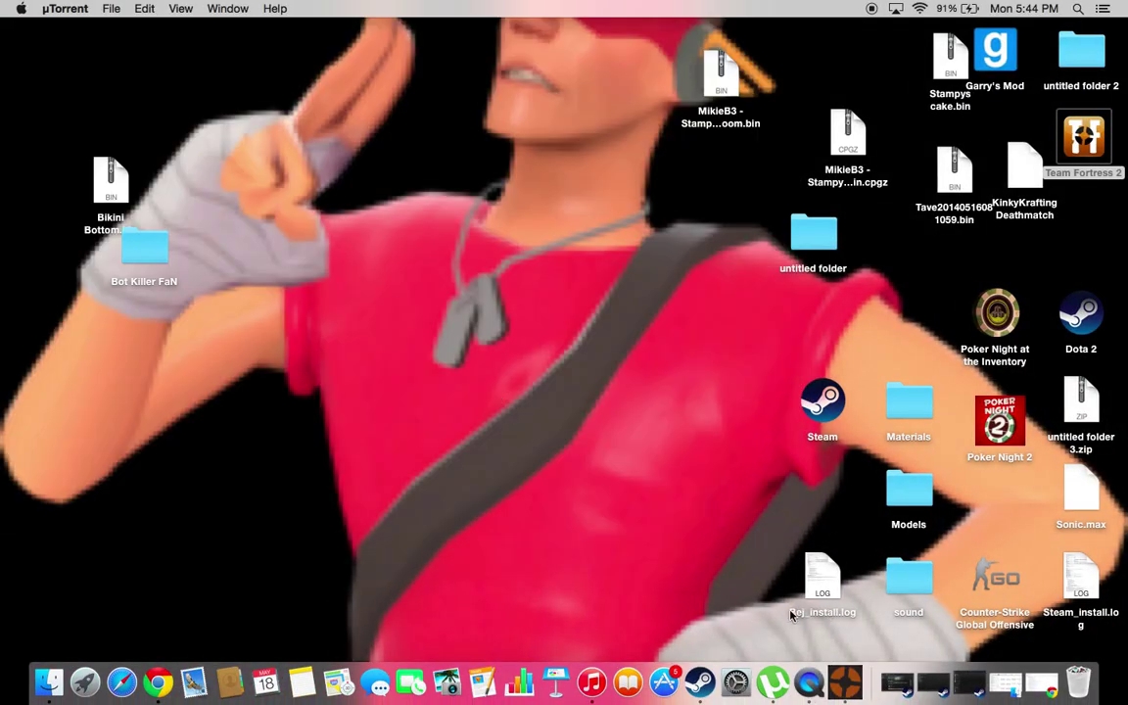
pyautogui.rightClick(805, 690)
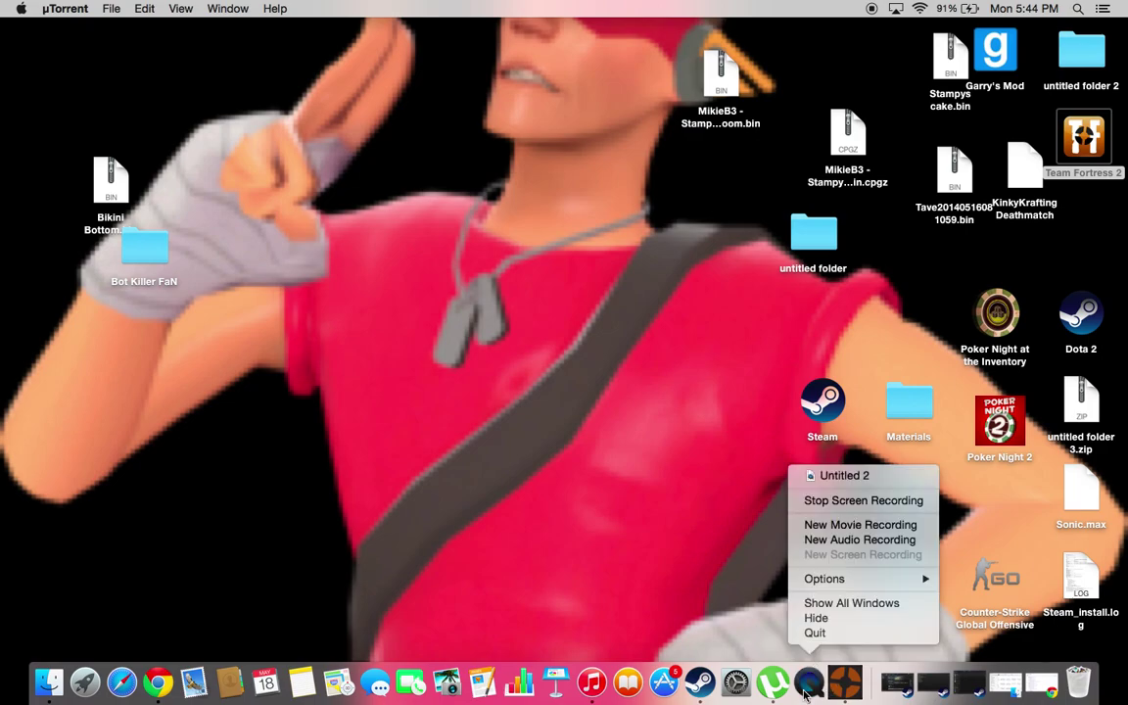